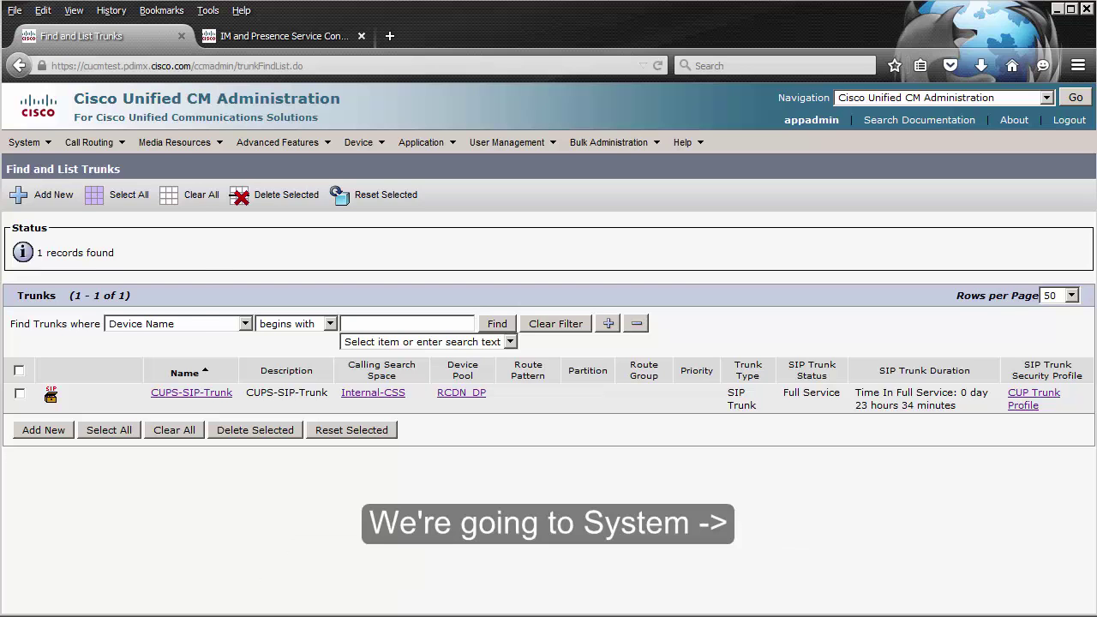
Show the trunk list with its one CUPS-SIP-Trunk record in Full Service.
{"action": "left_click", "coordinate": [17, 142]}
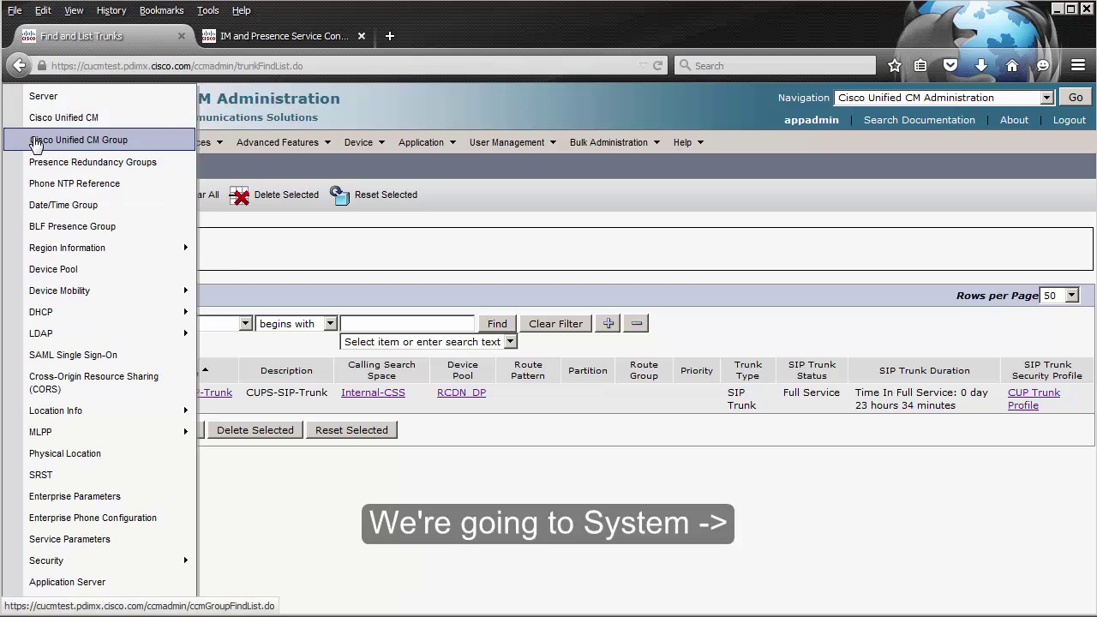
Open Enterprise Parameters and scroll down to the cluster FQDNs pdimx.cisco.com, tiamat.com, trivium.com and slipknot.com.
{"action": "left_click", "coordinate": [109, 500]}
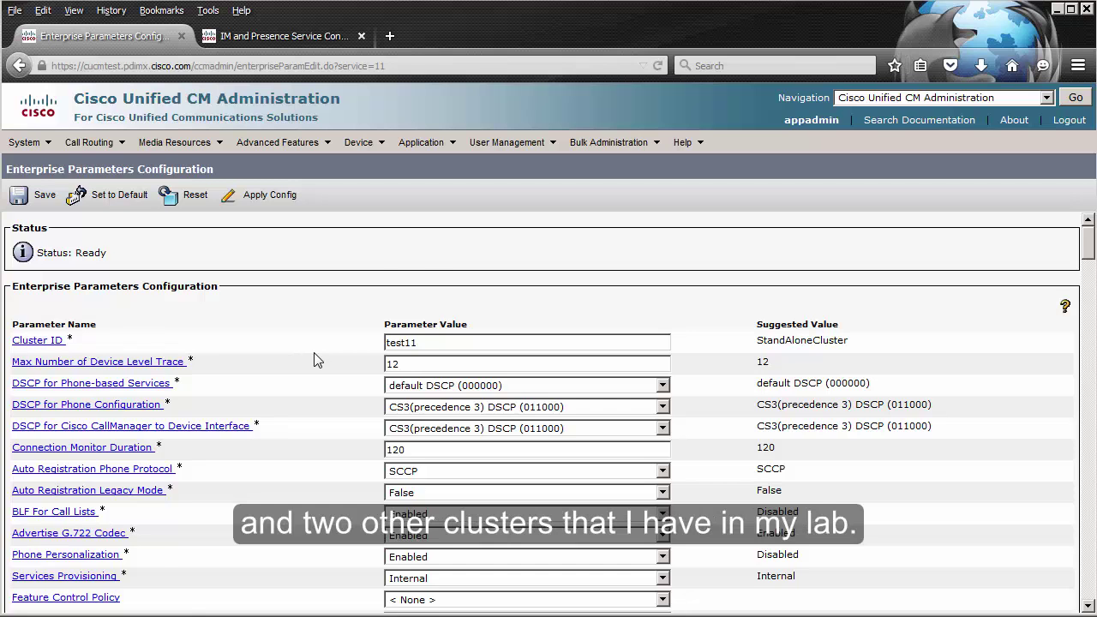
{"action": "scroll", "coordinate": [314, 360], "scroll_direction": "down", "scroll_amount": 10}
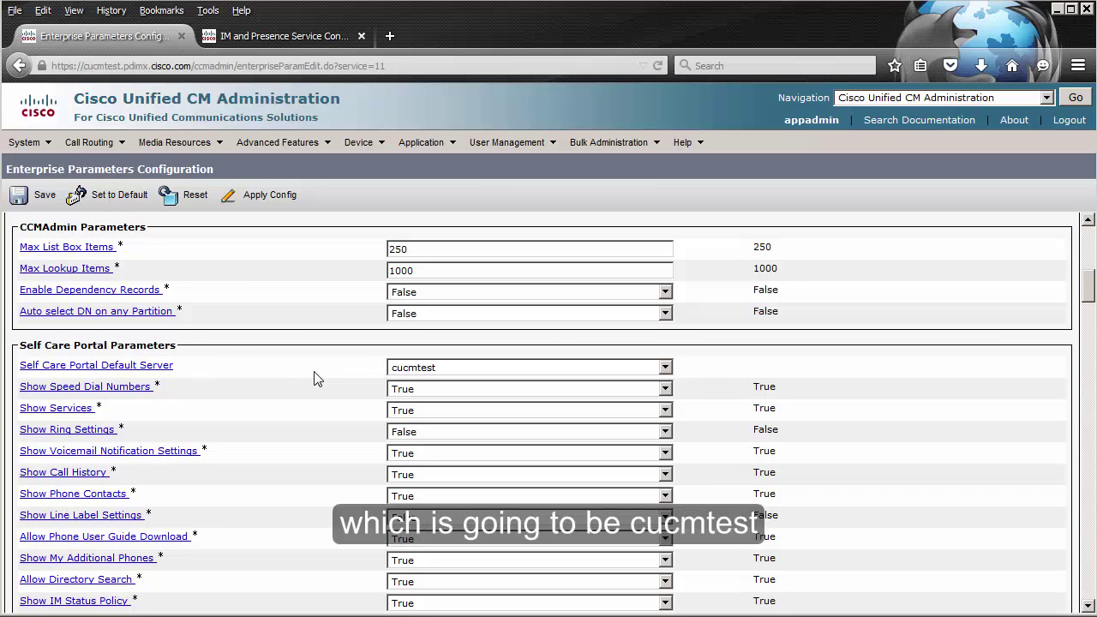
{"action": "scroll", "coordinate": [296, 381], "scroll_direction": "down", "scroll_amount": 10}
{"action": "scroll", "coordinate": [295, 381], "scroll_direction": "down", "scroll_amount": 9}
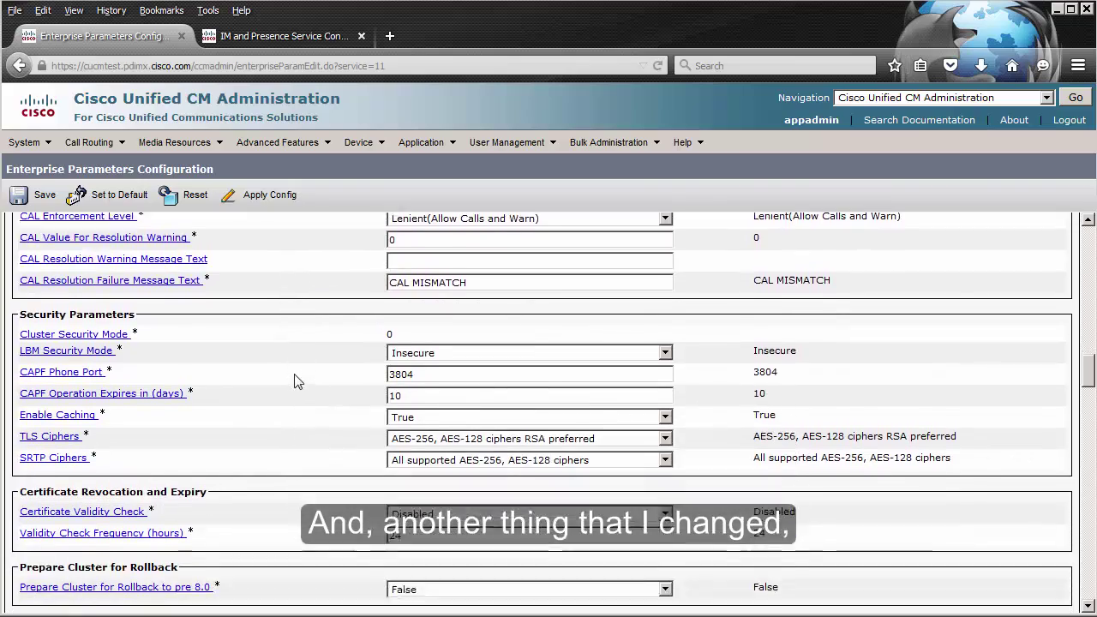
{"action": "scroll", "coordinate": [295, 382], "scroll_direction": "down", "scroll_amount": 8}
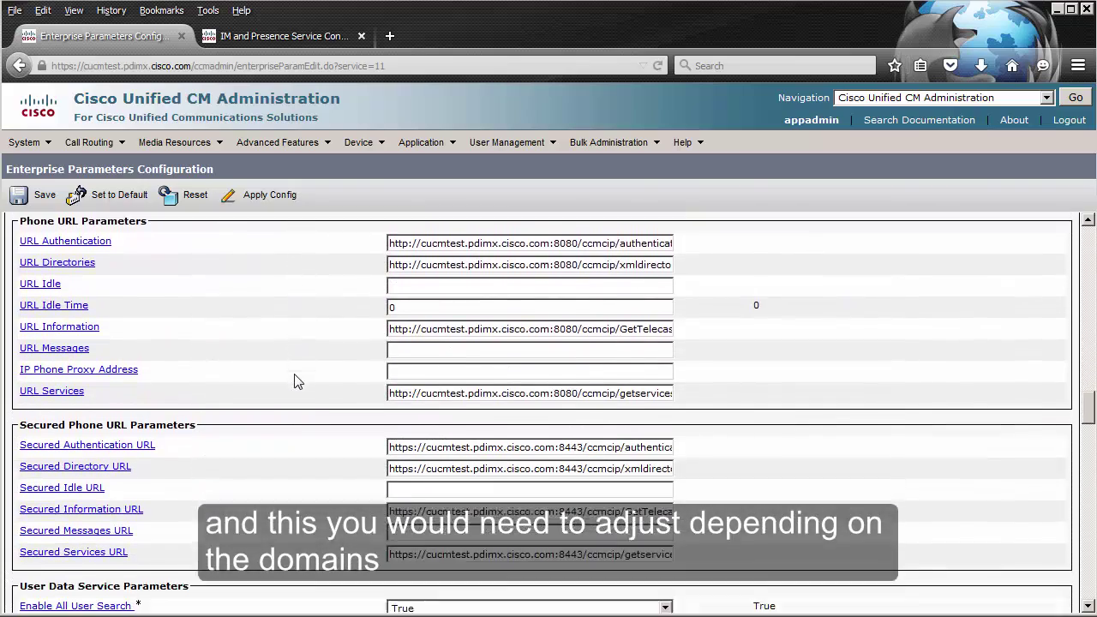
{"action": "scroll", "coordinate": [296, 382], "scroll_direction": "down", "scroll_amount": 9}
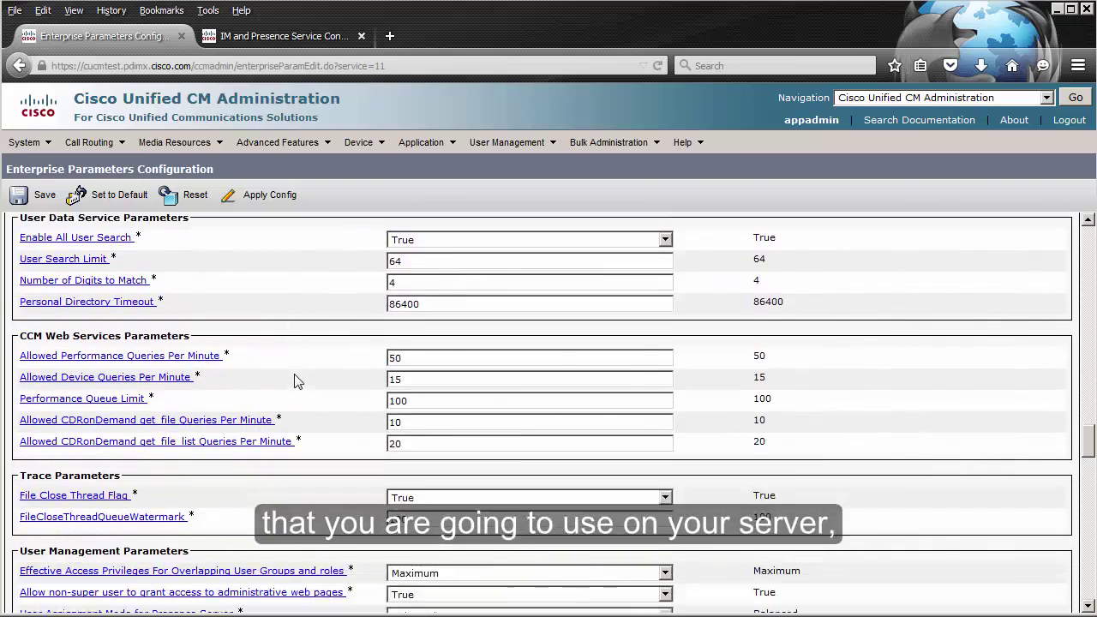
{"action": "scroll", "coordinate": [296, 382], "scroll_direction": "down", "scroll_amount": 5}
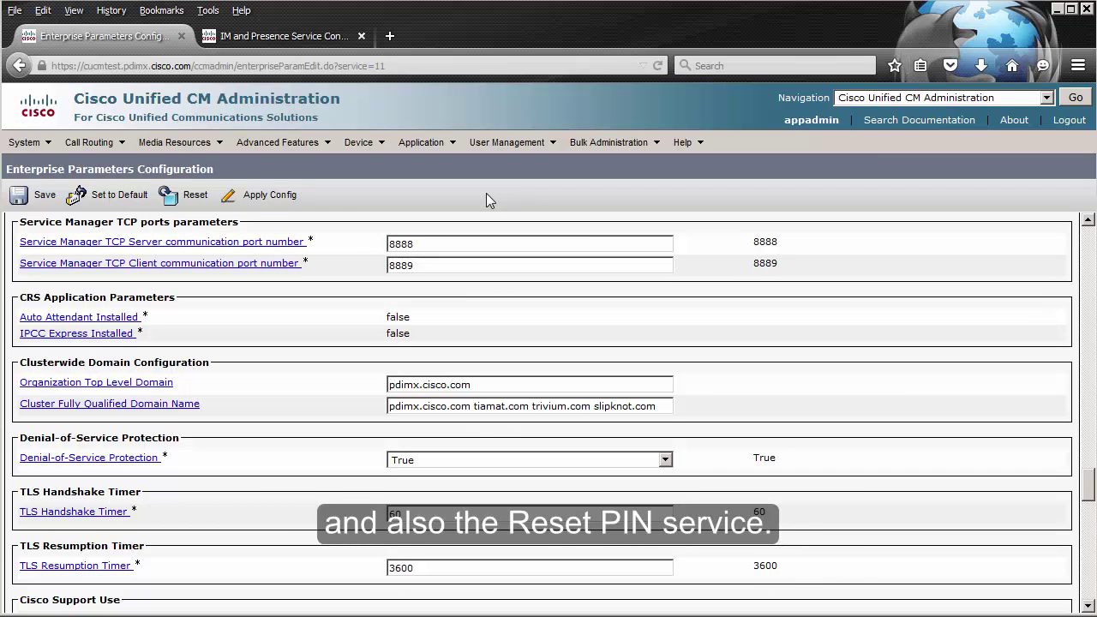
List all configured UC services, showing the three services.
{"action": "mouse_move", "coordinate": [506, 142]}
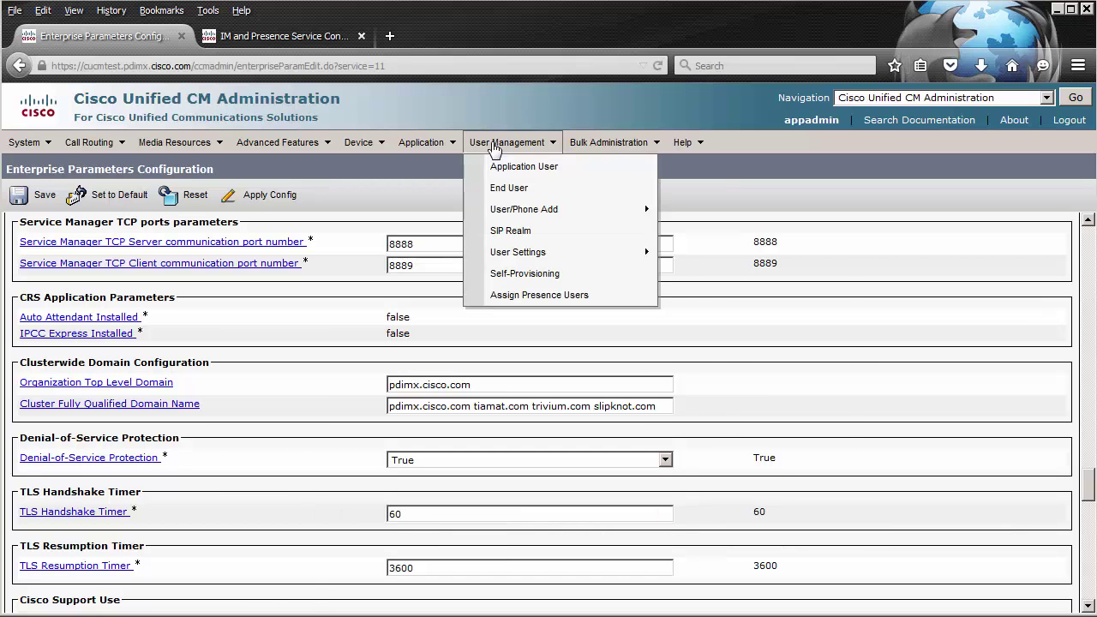
{"action": "mouse_move", "coordinate": [548, 257]}
{"action": "left_click", "coordinate": [734, 385]}
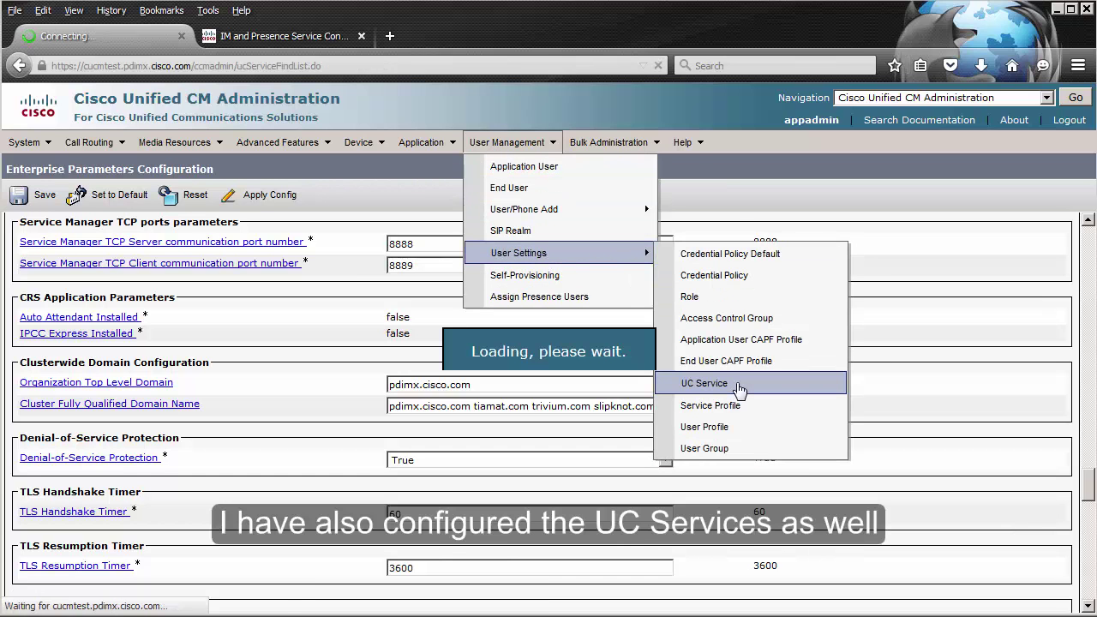
{"action": "left_click", "coordinate": [503, 260]}
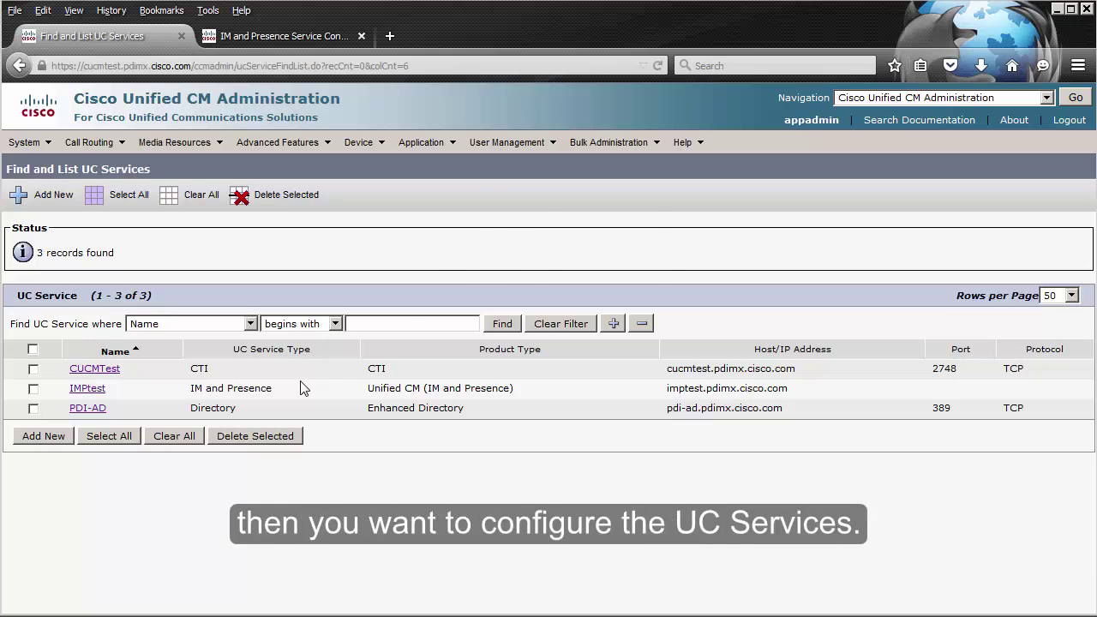
List the service profiles, showing the single RCDN_SP profile.
{"action": "mouse_move", "coordinate": [497, 142]}
{"action": "mouse_move", "coordinate": [527, 255]}
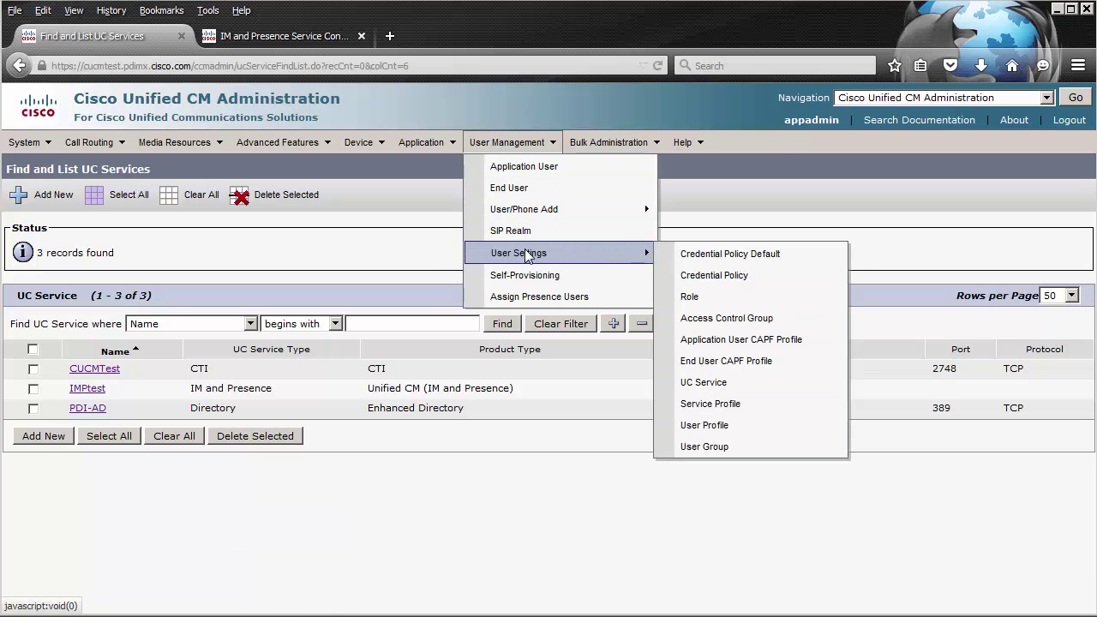
{"action": "left_click", "coordinate": [742, 404]}
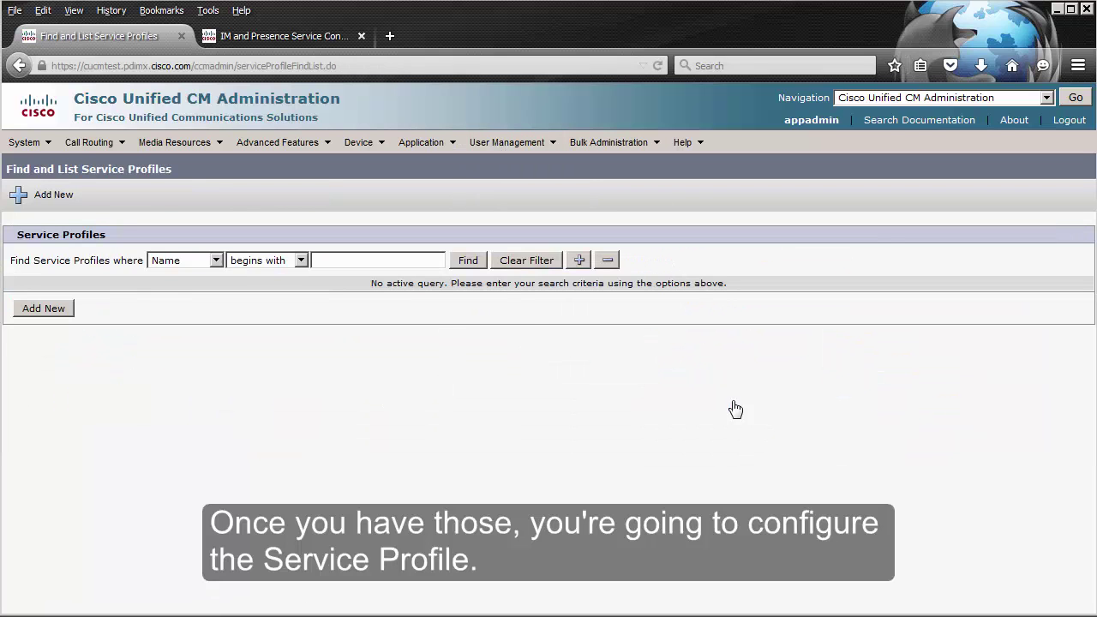
{"action": "left_click", "coordinate": [481, 263]}
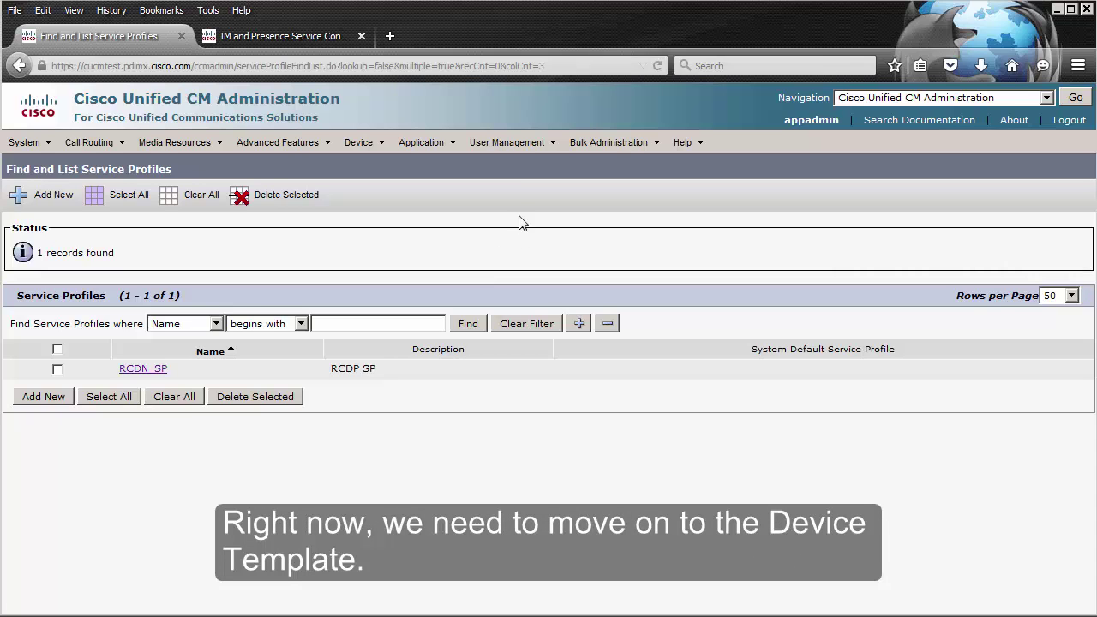
Find the universal device templates and open Sample Device Template with TAG usage examples.
{"action": "mouse_move", "coordinate": [519, 148]}
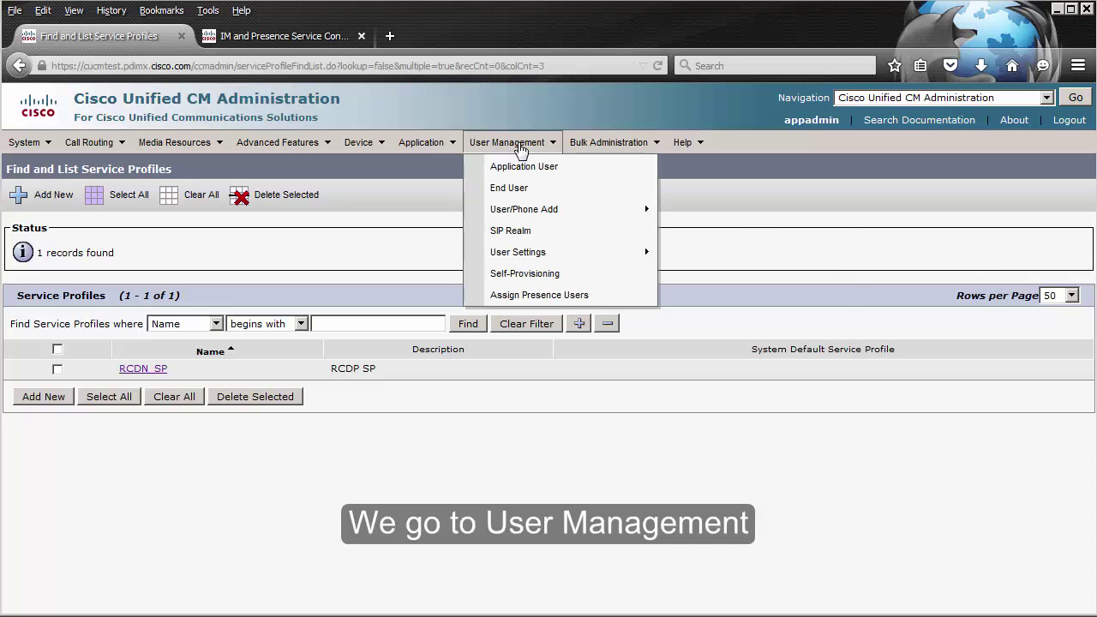
{"action": "mouse_move", "coordinate": [559, 208]}
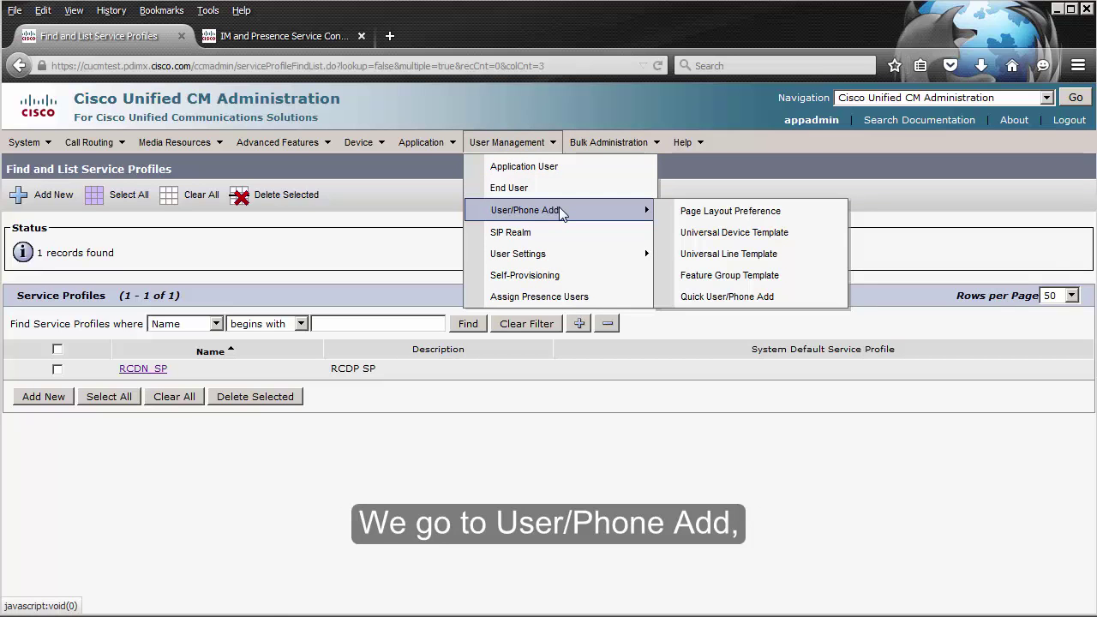
{"action": "left_click", "coordinate": [718, 240]}
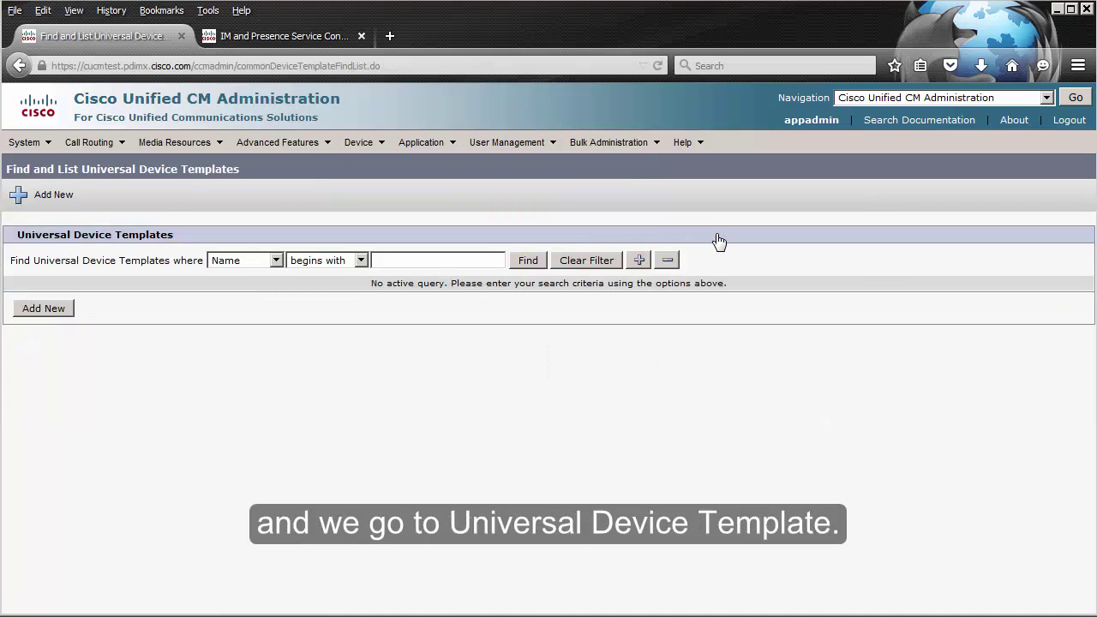
{"action": "left_click", "coordinate": [528, 261]}
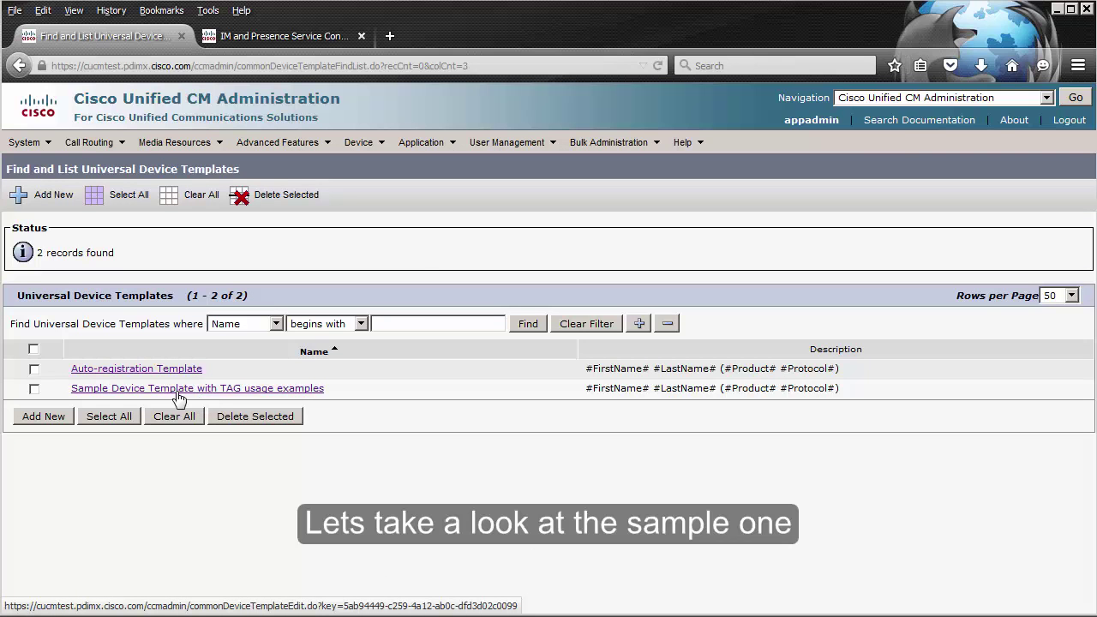
{"action": "left_click", "coordinate": [179, 388]}
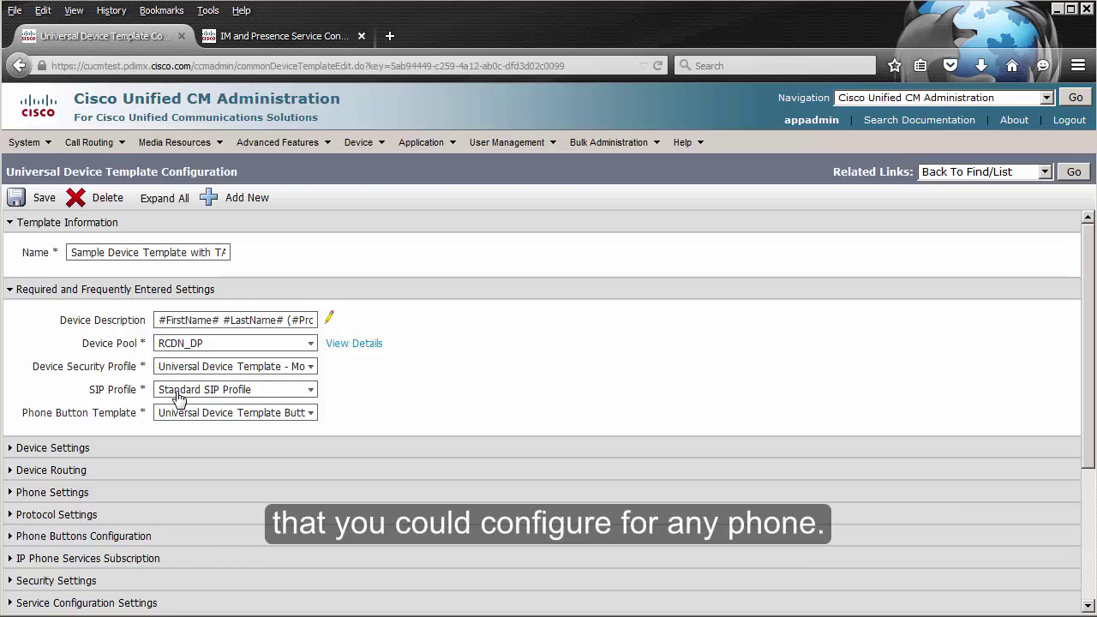
Delete #Protocol# from the Device Description and keep Universal Device Template Button Layout as the button template.
{"action": "left_click", "coordinate": [283, 320]}
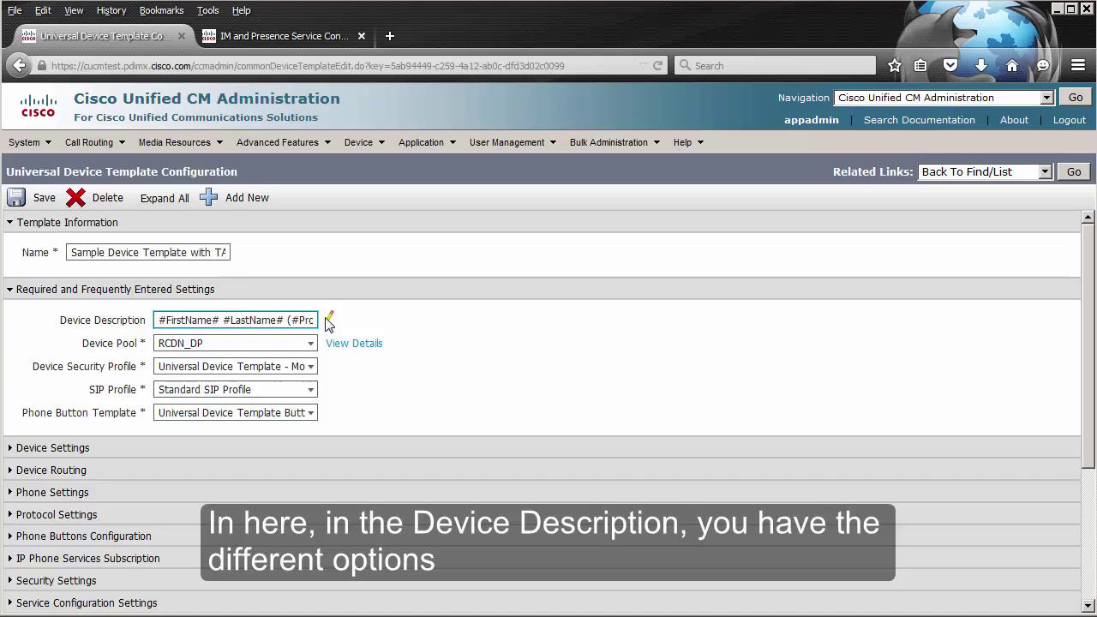
{"action": "left_click", "coordinate": [328, 318]}
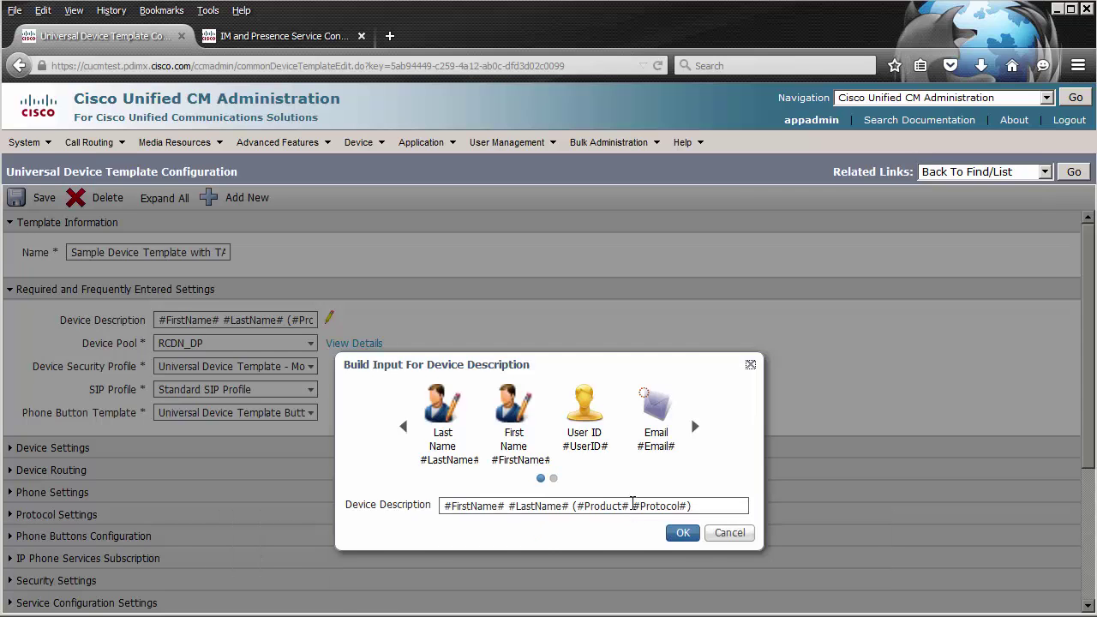
{"action": "left_click_drag", "start_coordinate": [631, 505], "coordinate": [688, 505]}
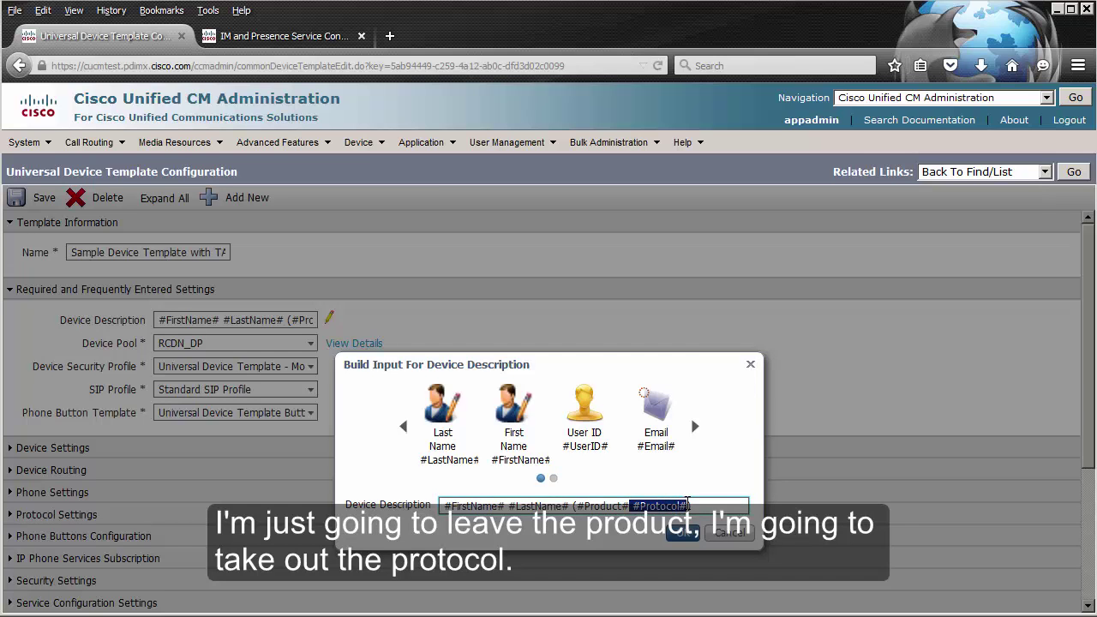
{"action": "key", "text": "BackSpace"}
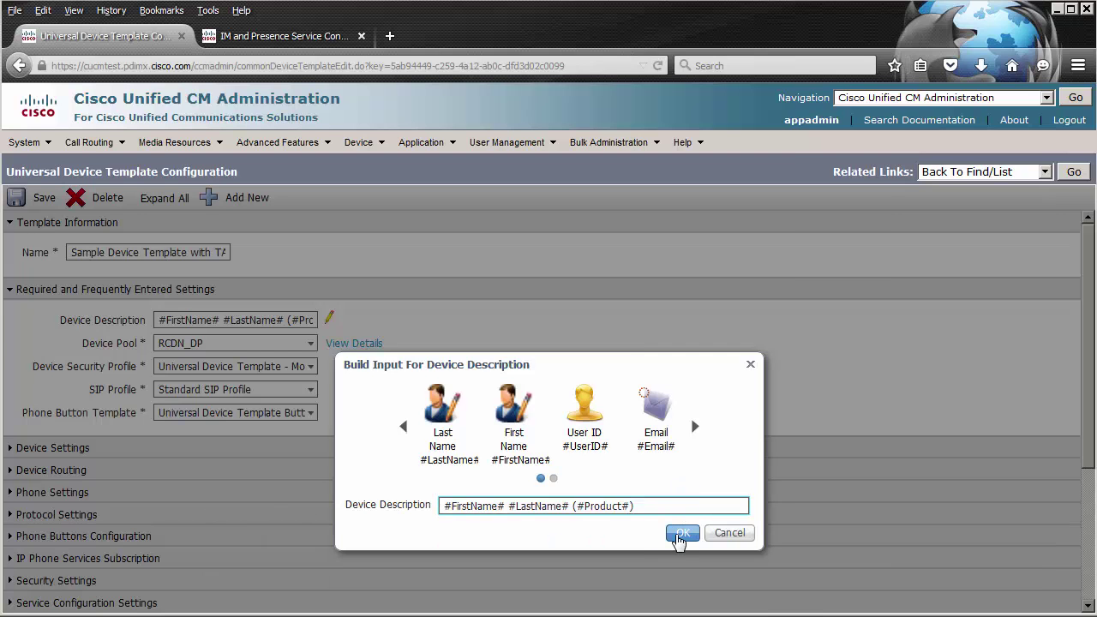
{"action": "left_click", "coordinate": [680, 532]}
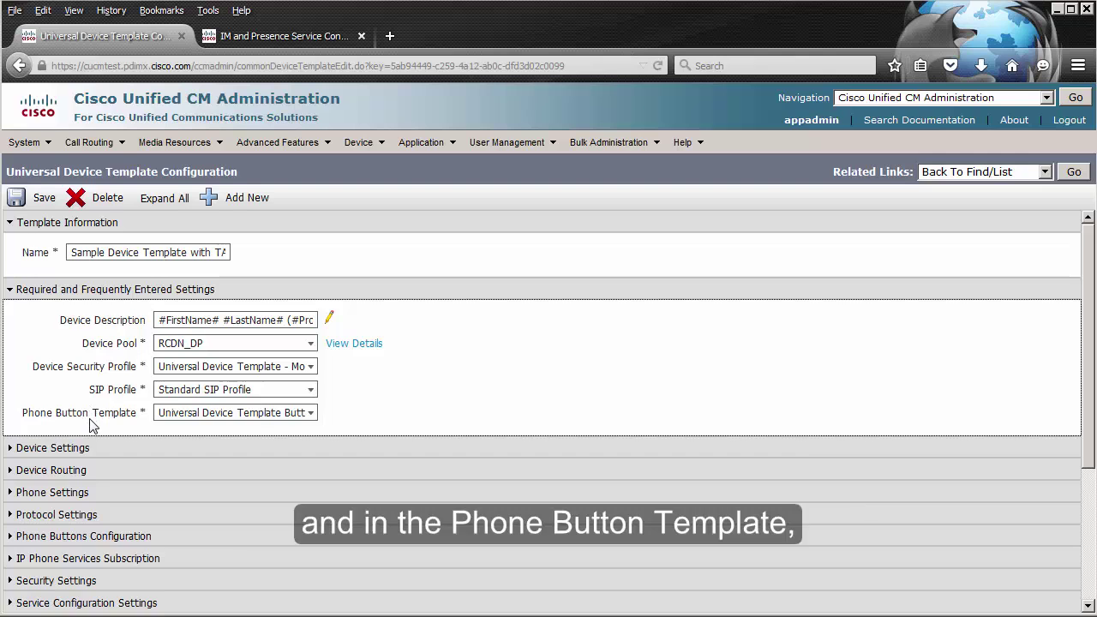
{"action": "left_click", "coordinate": [311, 413]}
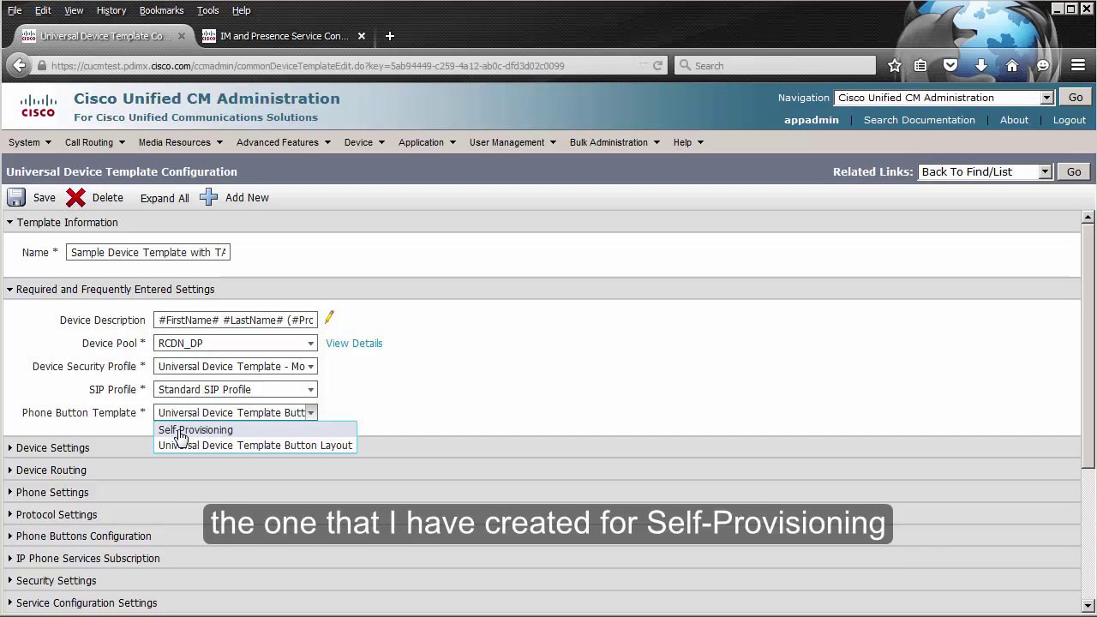
{"action": "left_click", "coordinate": [449, 383]}
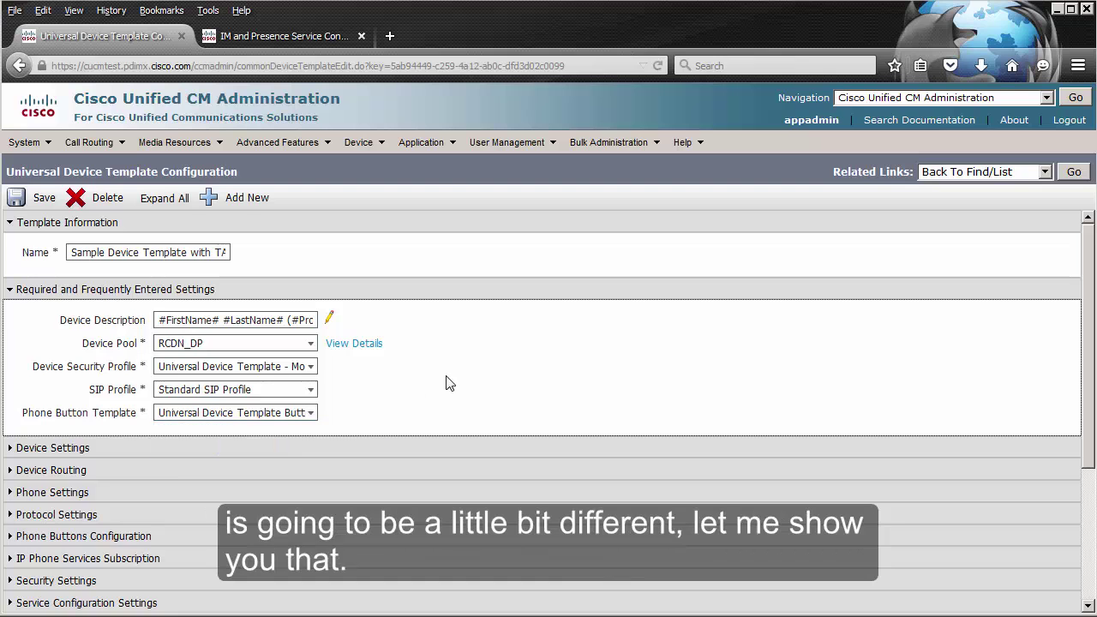
Switch to Self-Provisioning phone buttons: one line, two speed dials, two BLF speed dials.
{"action": "left_click", "coordinate": [10, 535]}
{"action": "scroll", "coordinate": [238, 386], "scroll_direction": "down", "scroll_amount": 2}
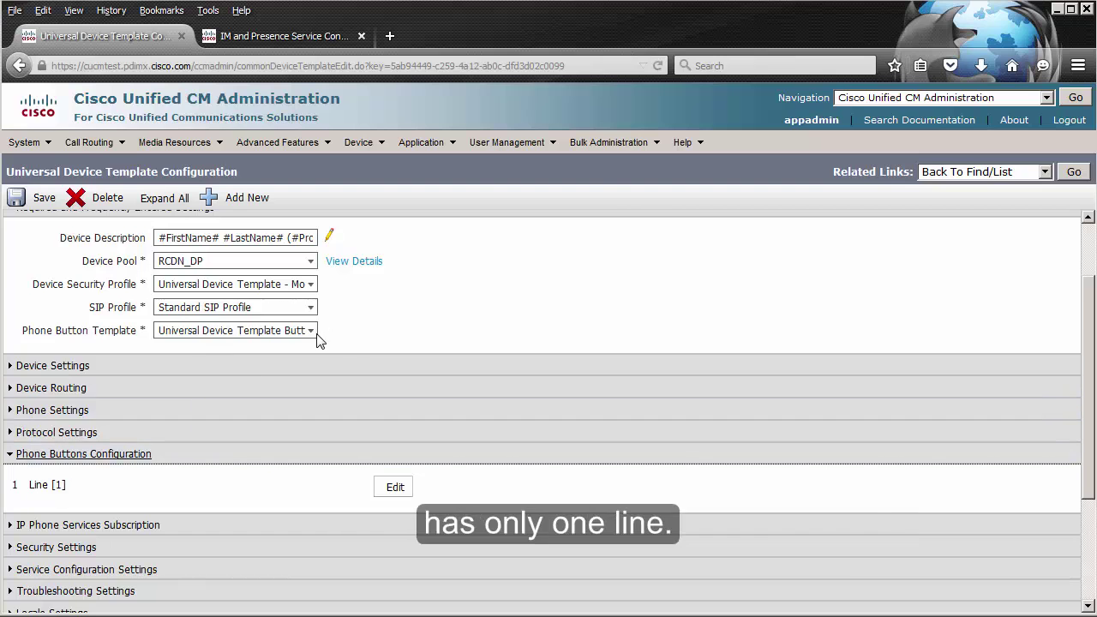
{"action": "left_click", "coordinate": [314, 332]}
{"action": "left_click", "coordinate": [210, 349]}
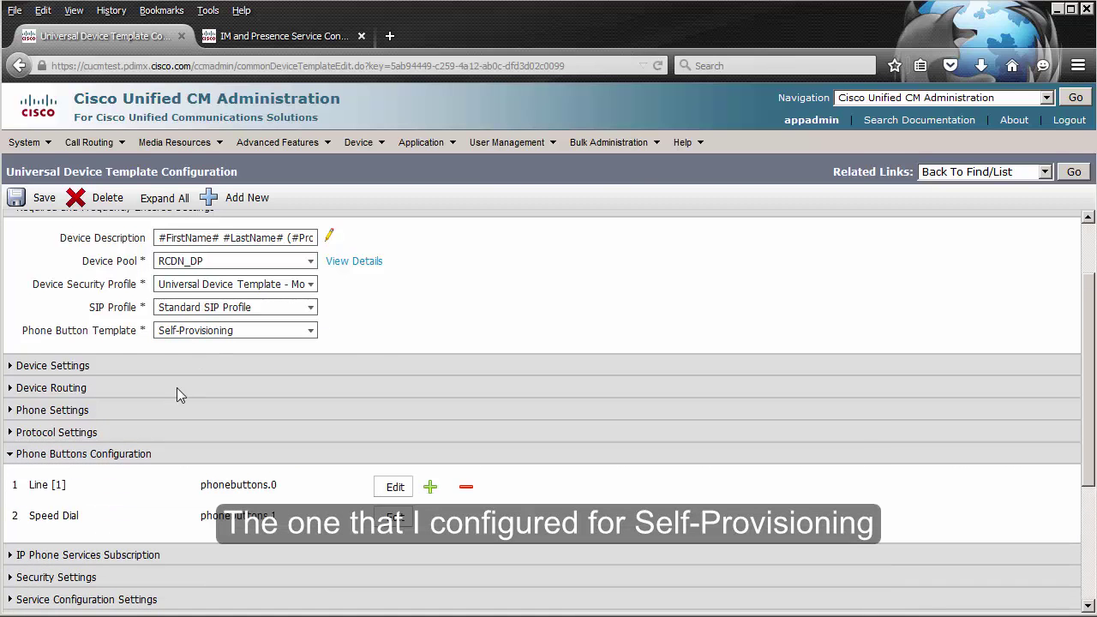
{"action": "scroll", "coordinate": [472, 517], "scroll_direction": "down", "scroll_amount": 2}
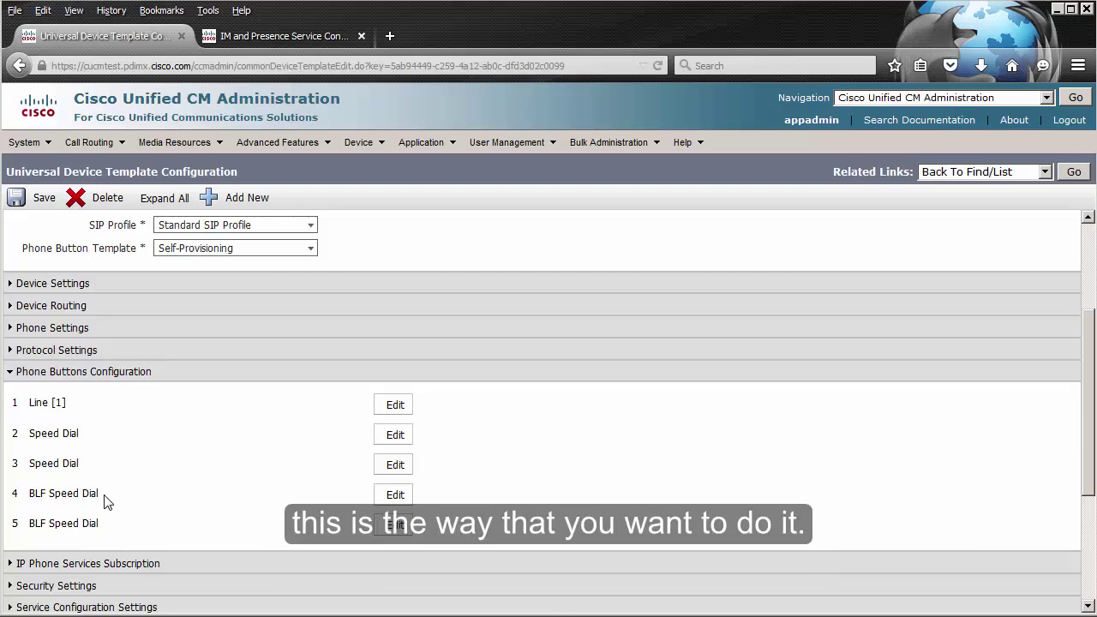
{"action": "scroll", "coordinate": [105, 502], "scroll_direction": "up", "scroll_amount": 4}
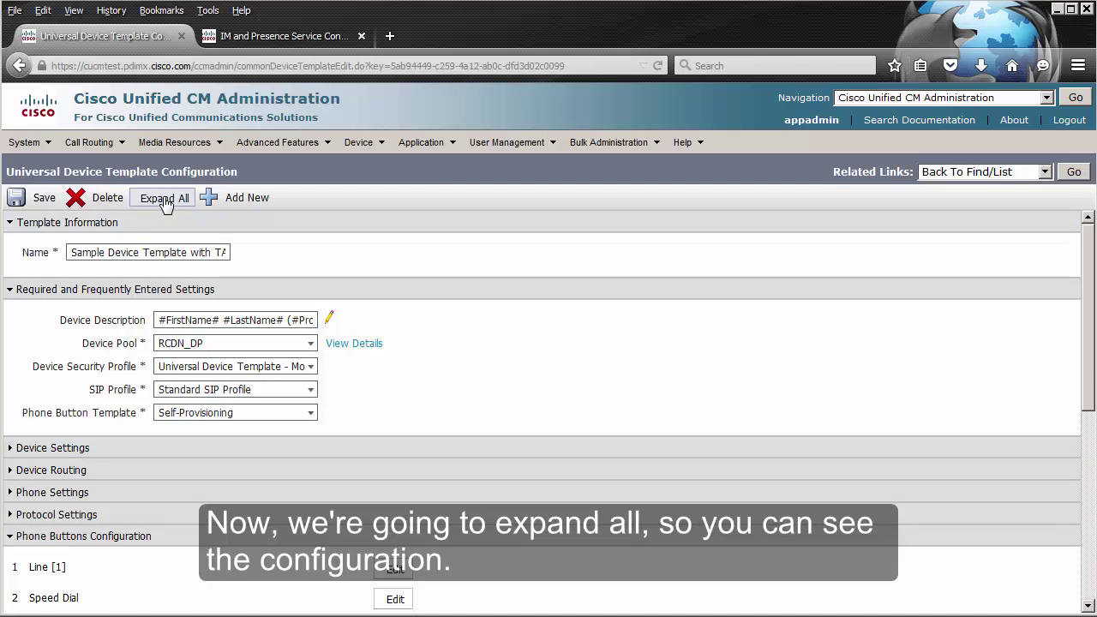
Expand all template sections and enable Extension Mobility.
{"action": "left_click", "coordinate": [165, 199]}
{"action": "scroll", "coordinate": [484, 404], "scroll_direction": "down", "scroll_amount": 4}
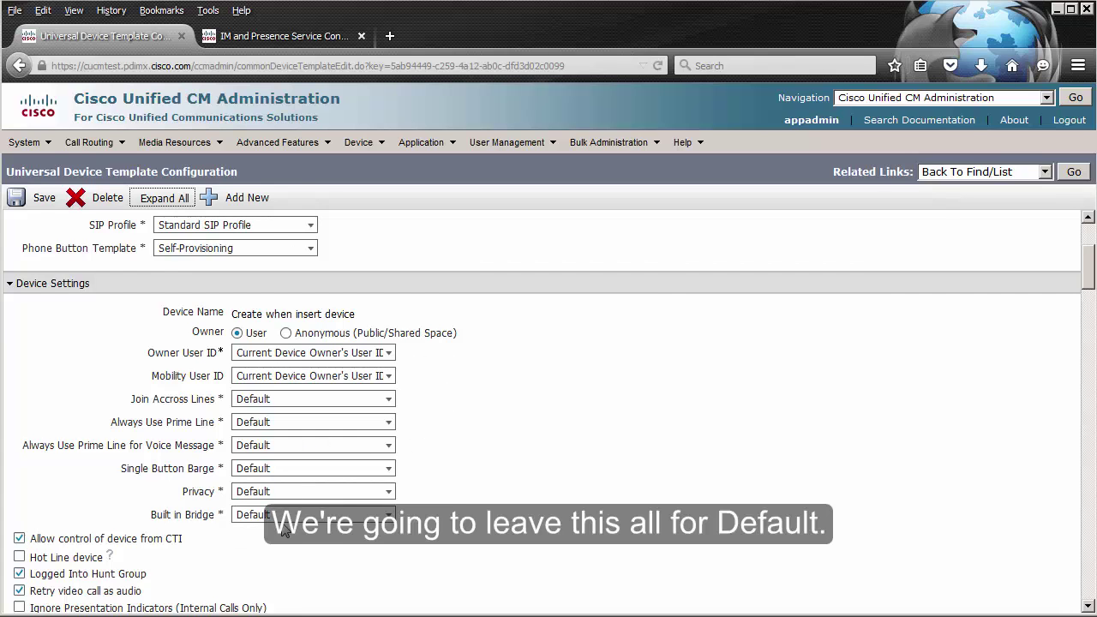
{"action": "scroll", "coordinate": [525, 427], "scroll_direction": "down", "scroll_amount": 5}
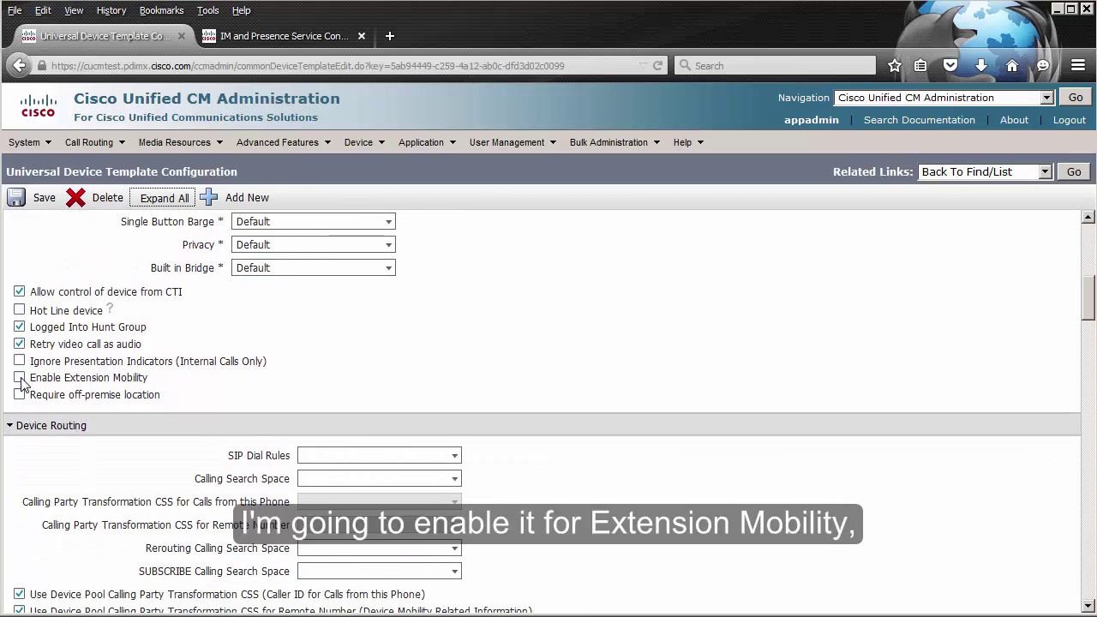
{"action": "left_click", "coordinate": [20, 379]}
Set the Calling, Rerouting and SUBSCRIBE calling search spaces to PSTN-other-CSS.
{"action": "left_click", "coordinate": [457, 480]}
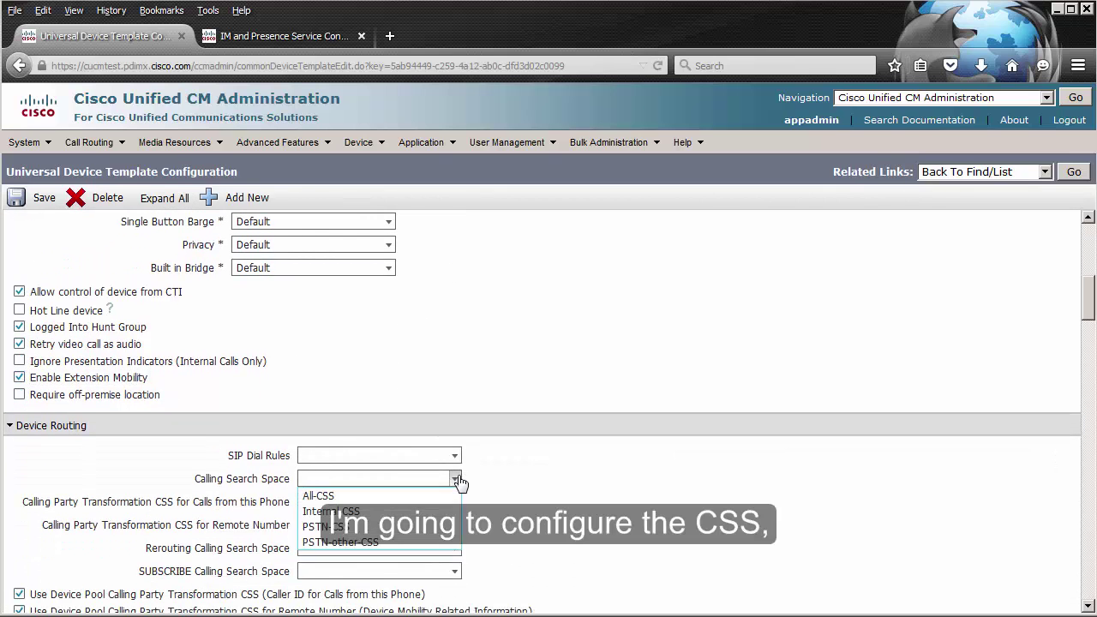
{"action": "left_click", "coordinate": [340, 541]}
{"action": "scroll", "coordinate": [517, 497], "scroll_direction": "down", "scroll_amount": 2}
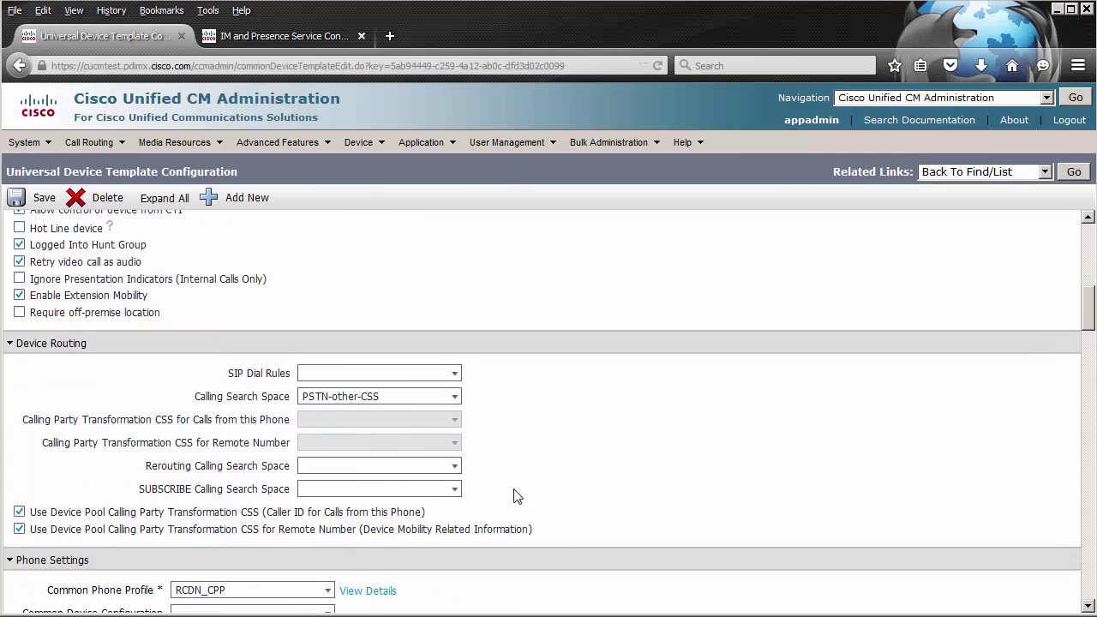
{"action": "left_click", "coordinate": [454, 466]}
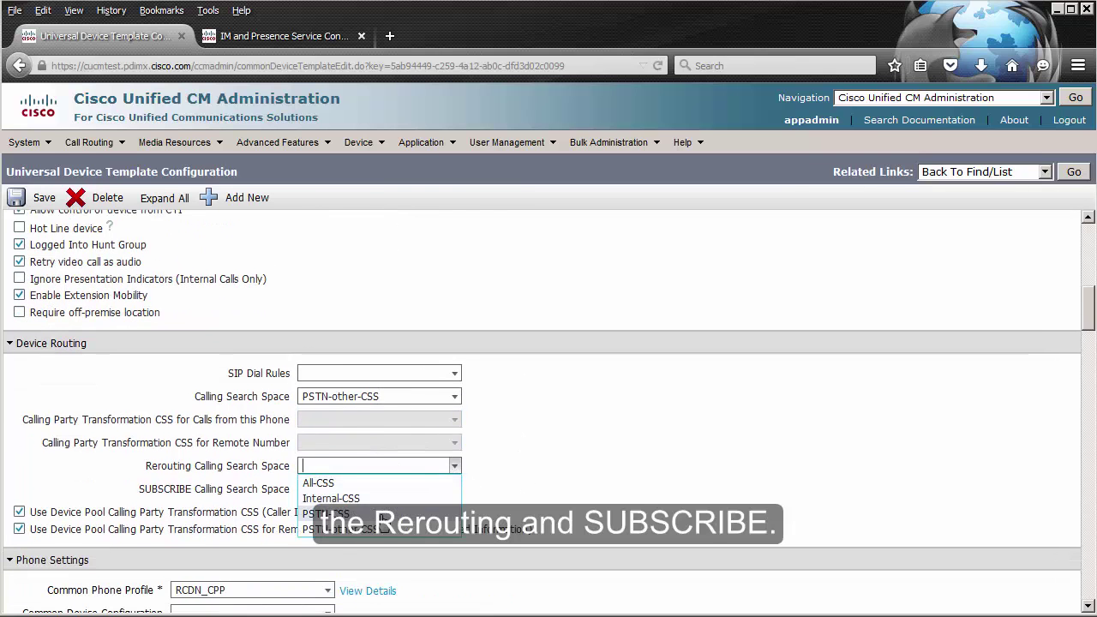
{"action": "left_click", "coordinate": [343, 529]}
{"action": "left_click", "coordinate": [455, 490]}
{"action": "left_click", "coordinate": [392, 549]}
Choose RCDN_CDC common device configuration and the Standard User and features softkey template.
{"action": "scroll", "coordinate": [557, 416], "scroll_direction": "down", "scroll_amount": 6}
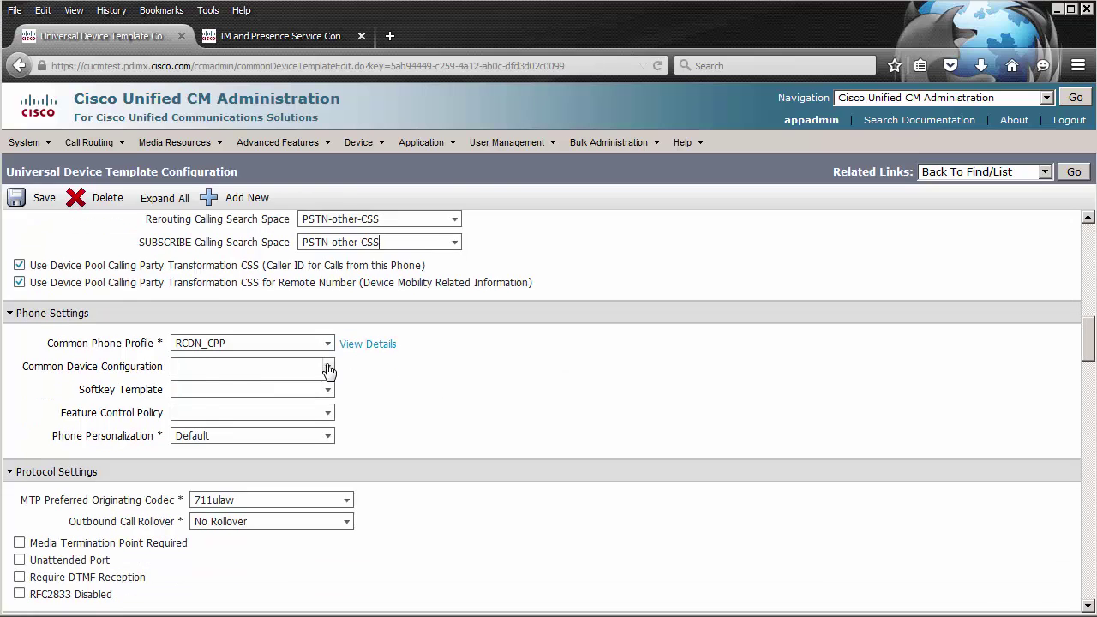
{"action": "left_click", "coordinate": [328, 366]}
{"action": "left_click", "coordinate": [214, 385]}
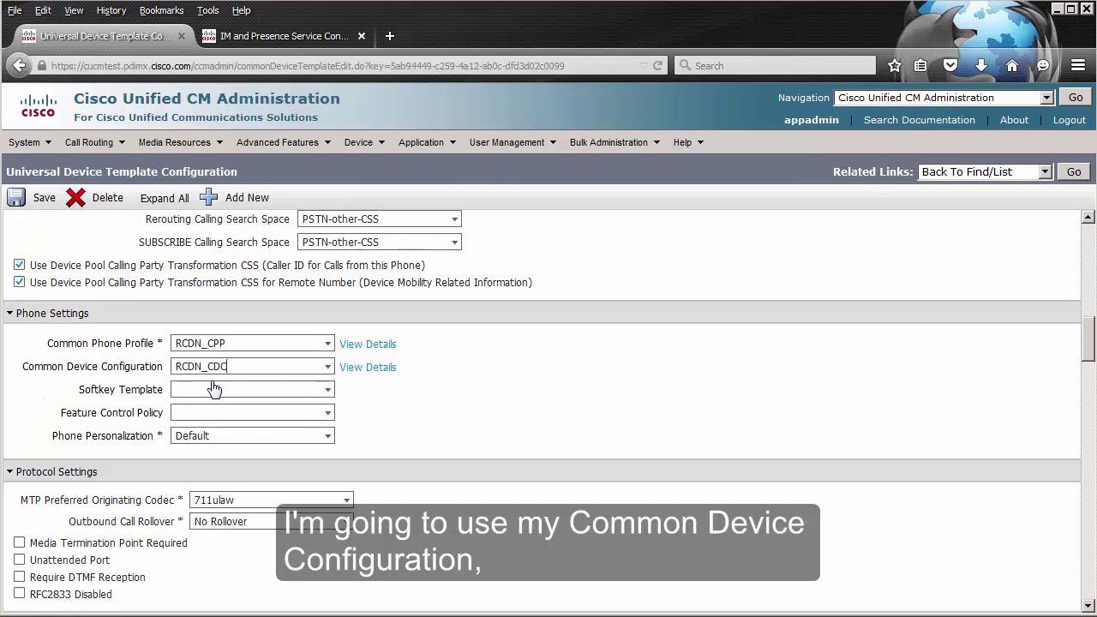
{"action": "left_click", "coordinate": [327, 390]}
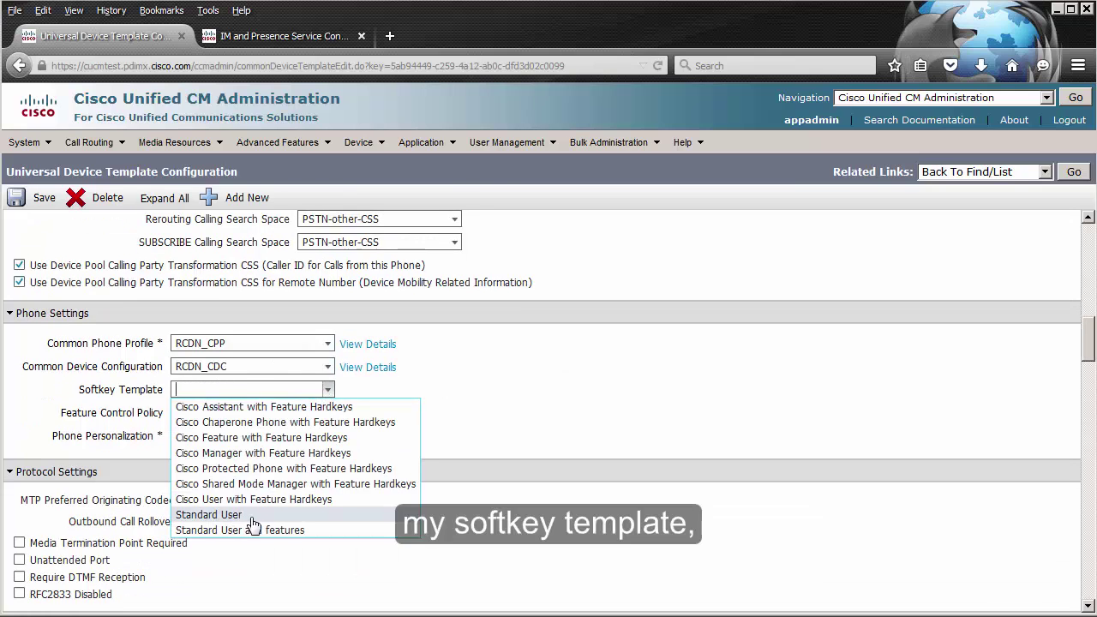
{"action": "left_click", "coordinate": [281, 530]}
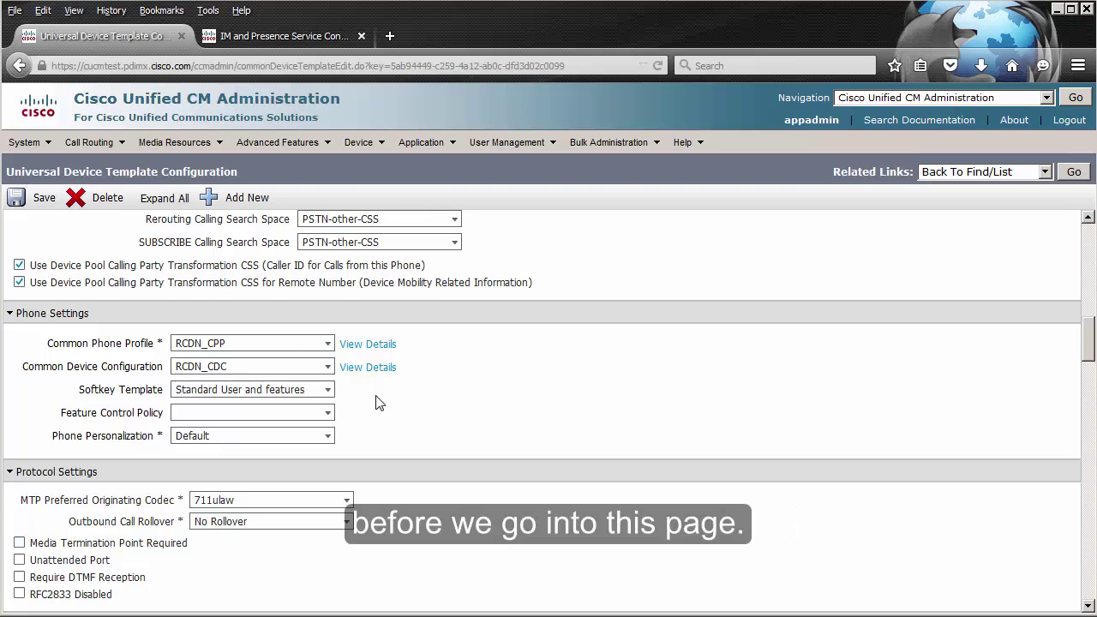
{"action": "scroll", "coordinate": [380, 402], "scroll_direction": "down", "scroll_amount": 5}
Edit Line [1] and choose PSTN-other-CSS as its Monitoring Calling Search Space.
{"action": "left_click", "coordinate": [394, 328]}
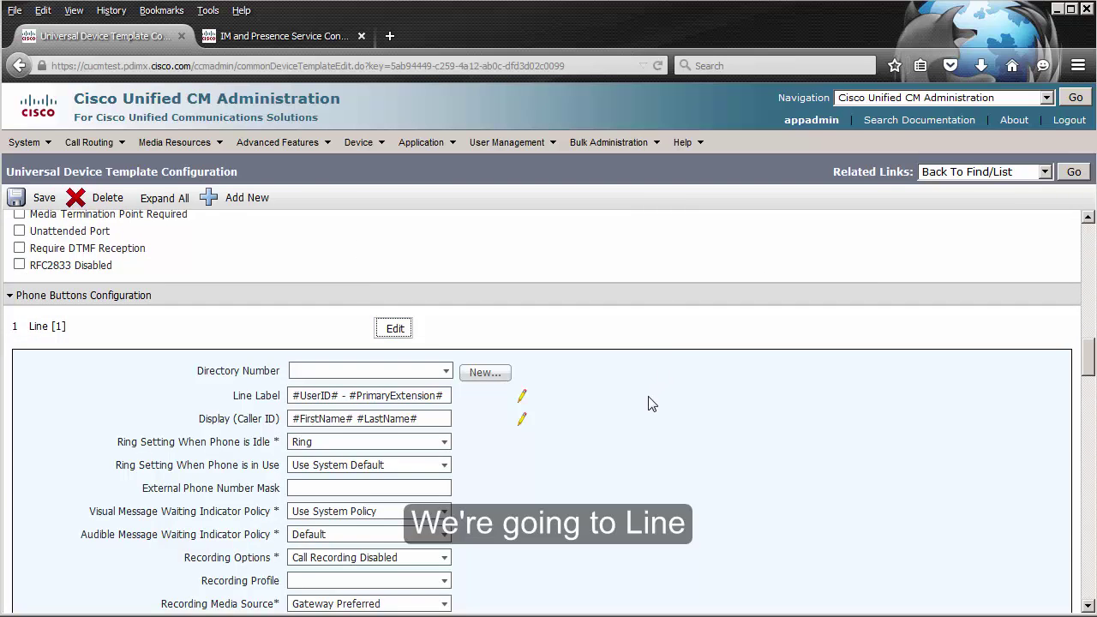
{"action": "scroll", "coordinate": [649, 403], "scroll_direction": "down", "scroll_amount": 2}
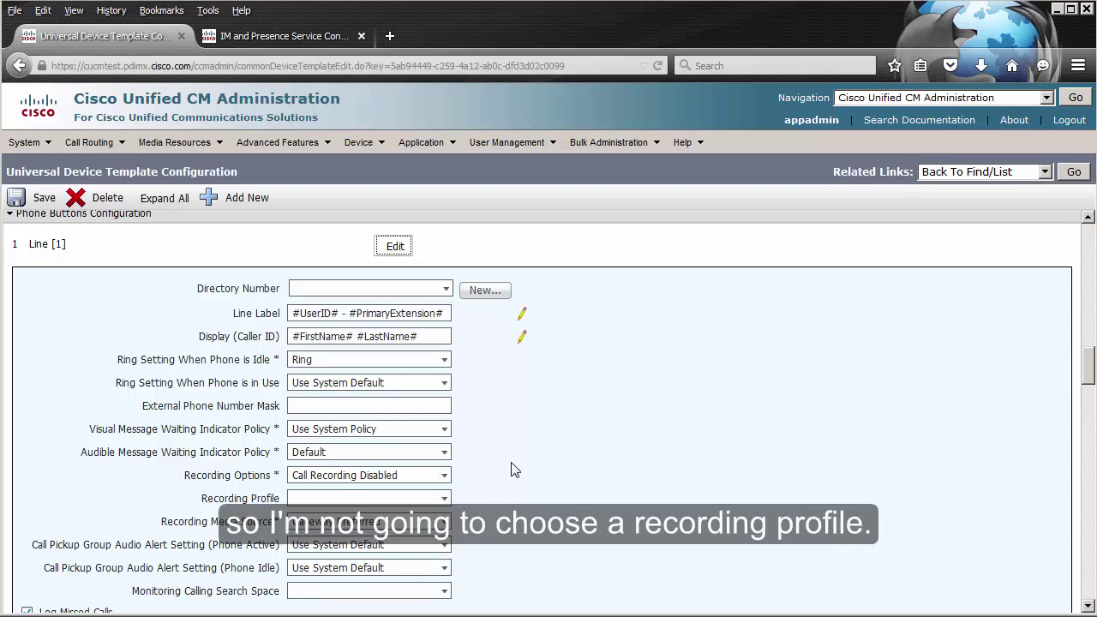
{"action": "scroll", "coordinate": [444, 511], "scroll_direction": "down", "scroll_amount": 2}
{"action": "left_click", "coordinate": [444, 512]}
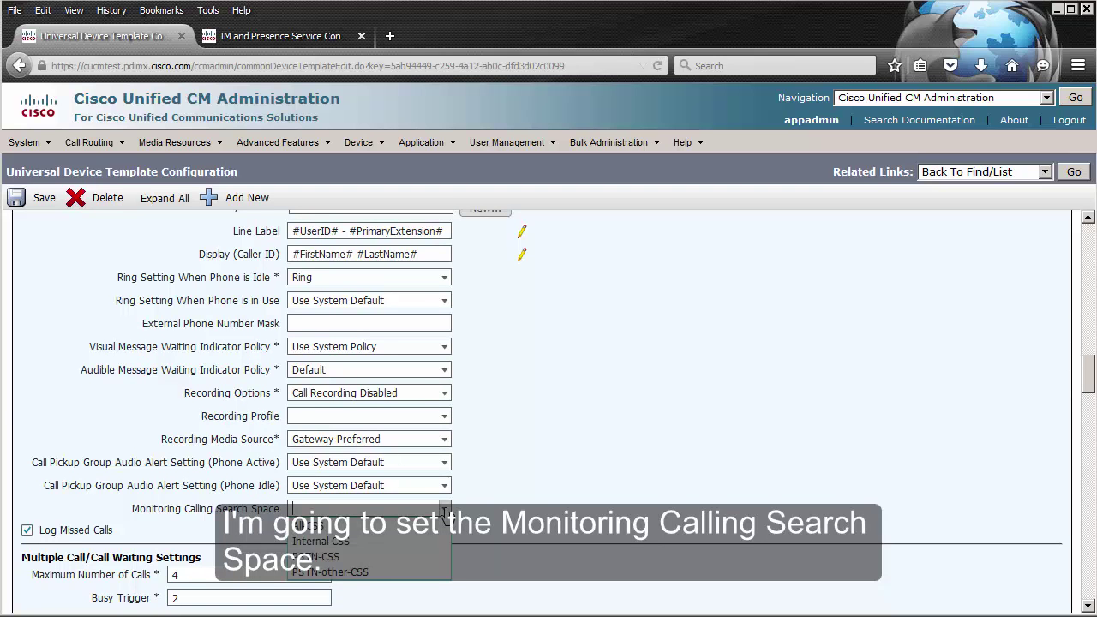
{"action": "left_click", "coordinate": [362, 572]}
{"action": "scroll", "coordinate": [171, 411], "scroll_direction": "down", "scroll_amount": 15}
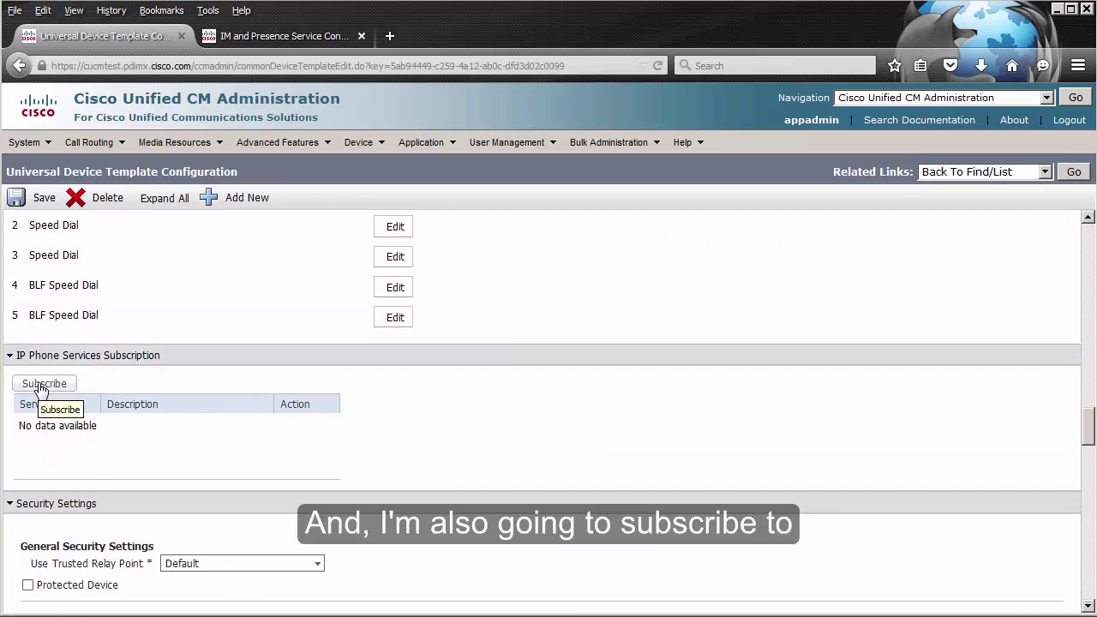
Subscribe the template to the Extension Mobility service under the name EM.
{"action": "left_click", "coordinate": [41, 386]}
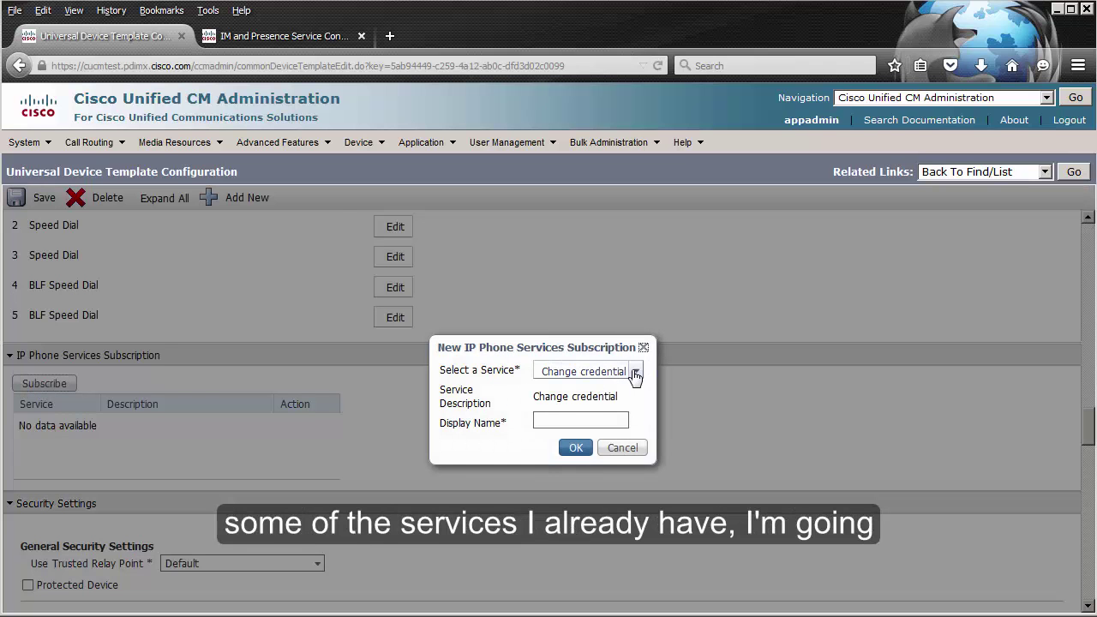
{"action": "left_click", "coordinate": [634, 374]}
{"action": "left_click", "coordinate": [602, 404]}
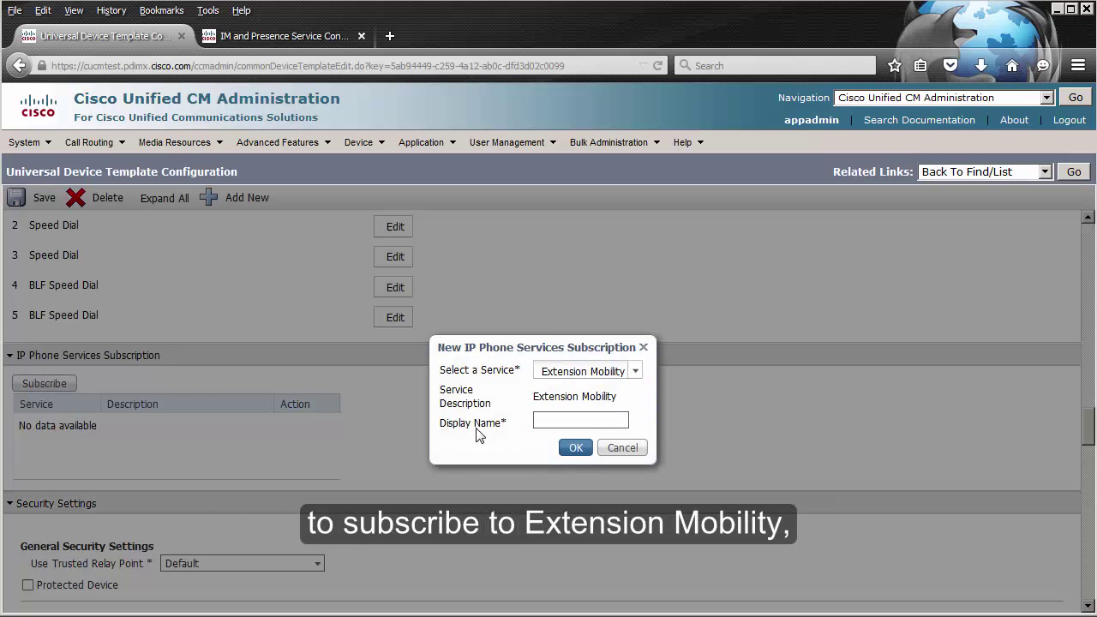
{"action": "left_click", "coordinate": [557, 419]}
{"action": "type", "text": "EM"}
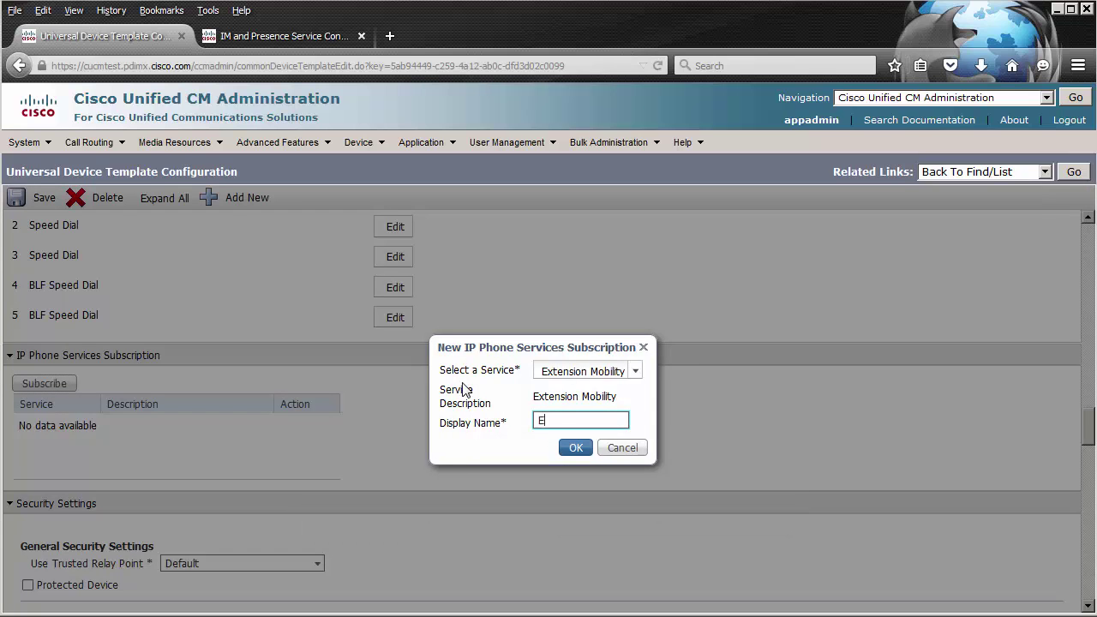
{"action": "left_click", "coordinate": [576, 447]}
Subscribe the template to the Change credential service under the name Change PIN.
{"action": "left_click", "coordinate": [38, 385]}
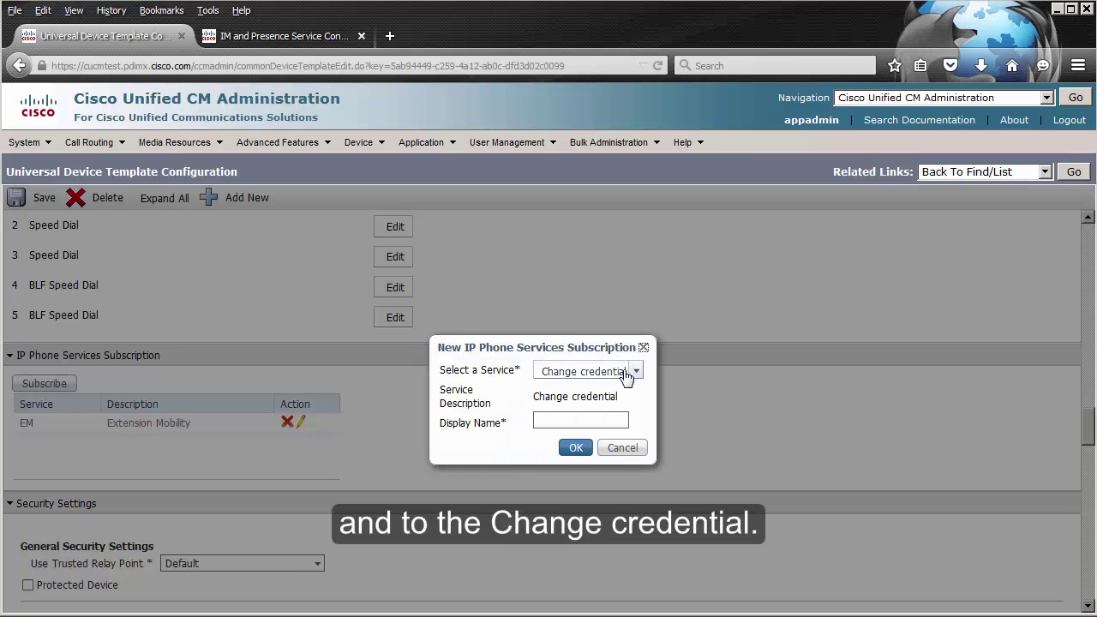
{"action": "left_click", "coordinate": [581, 417]}
{"action": "type", "text": "Chang"}
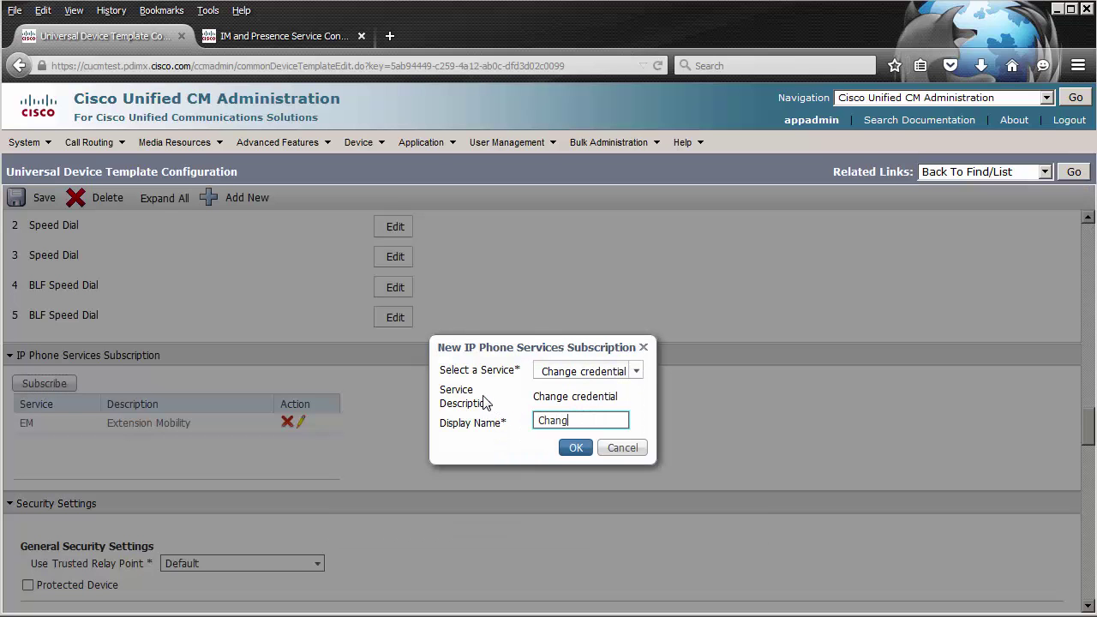
{"action": "type", "text": "e PIN"}
{"action": "left_click", "coordinate": [574, 447]}
{"action": "scroll", "coordinate": [430, 408], "scroll_direction": "down", "scroll_amount": 5}
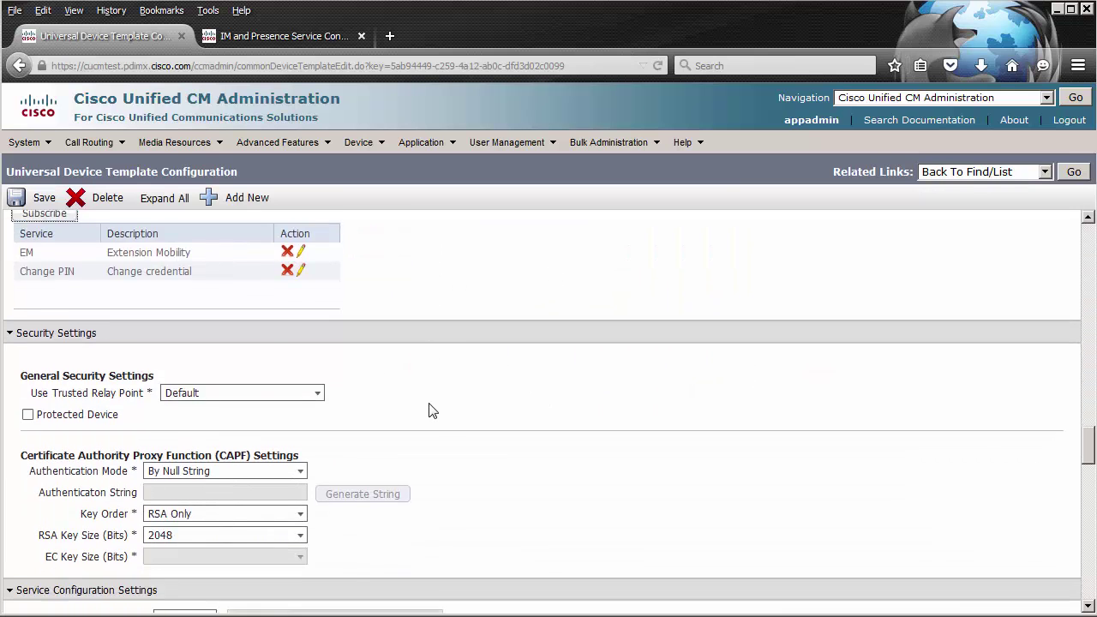
Switch the Information URL to an override, then return it to Default.
{"action": "scroll", "coordinate": [502, 376], "scroll_direction": "down", "scroll_amount": 6}
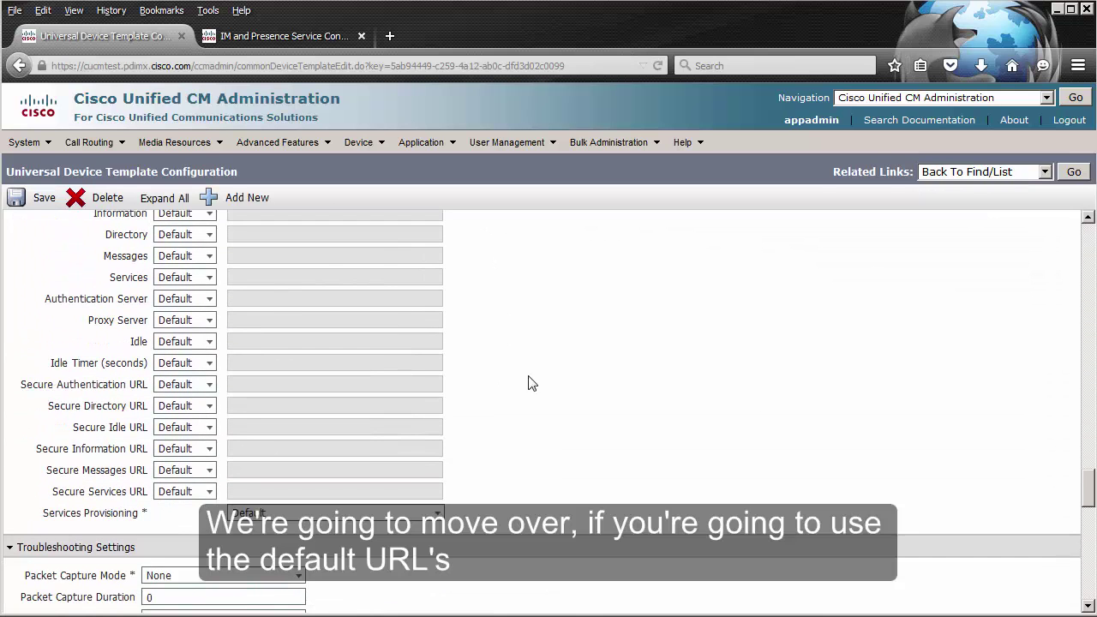
{"action": "left_click", "coordinate": [1087, 219]}
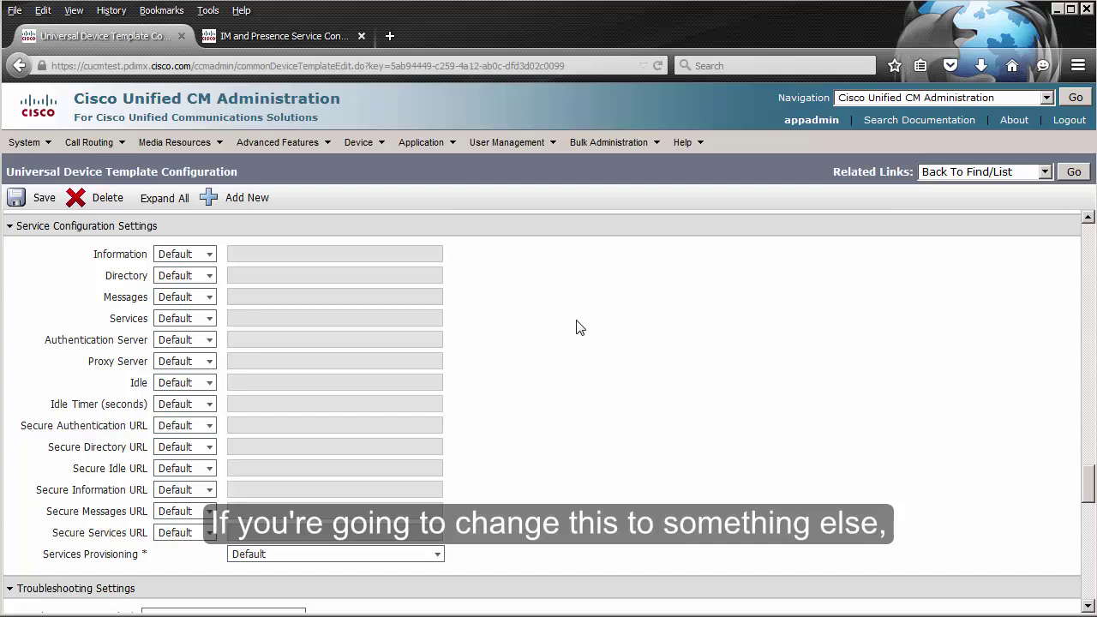
{"action": "left_click", "coordinate": [209, 253]}
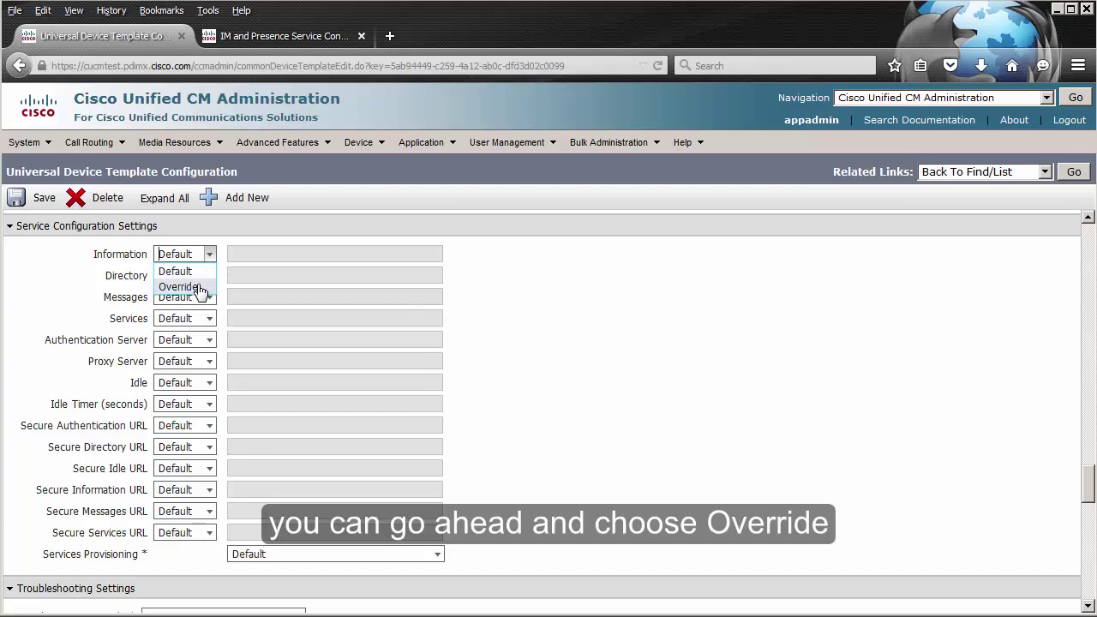
{"action": "left_click", "coordinate": [202, 285]}
{"action": "left_click", "coordinate": [211, 255]}
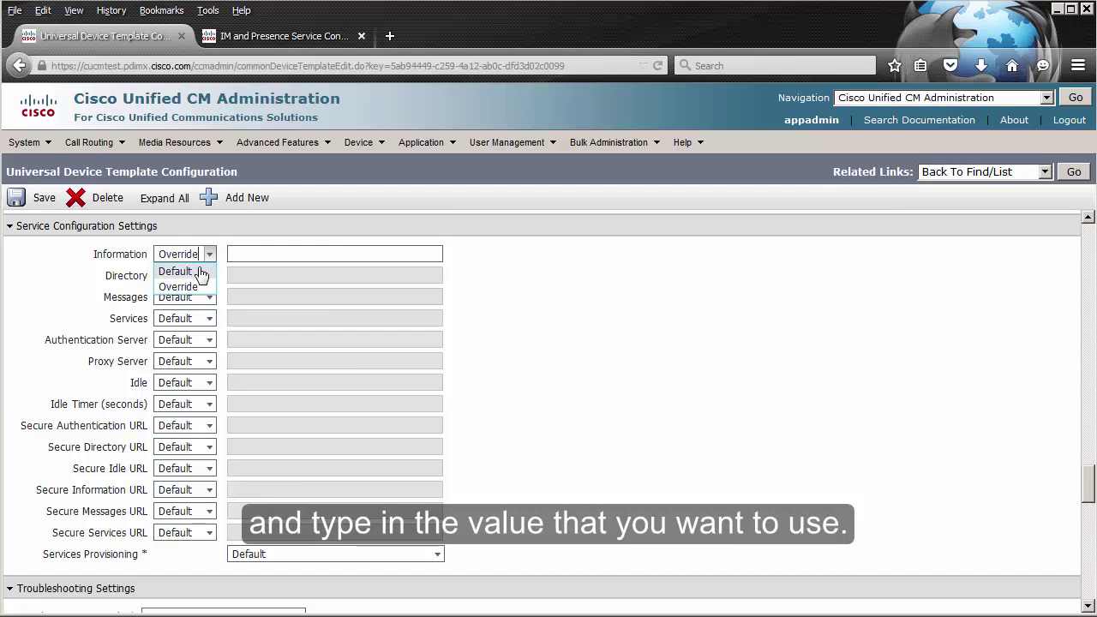
{"action": "left_click", "coordinate": [201, 272]}
{"action": "scroll", "coordinate": [525, 325], "scroll_direction": "down", "scroll_amount": 7}
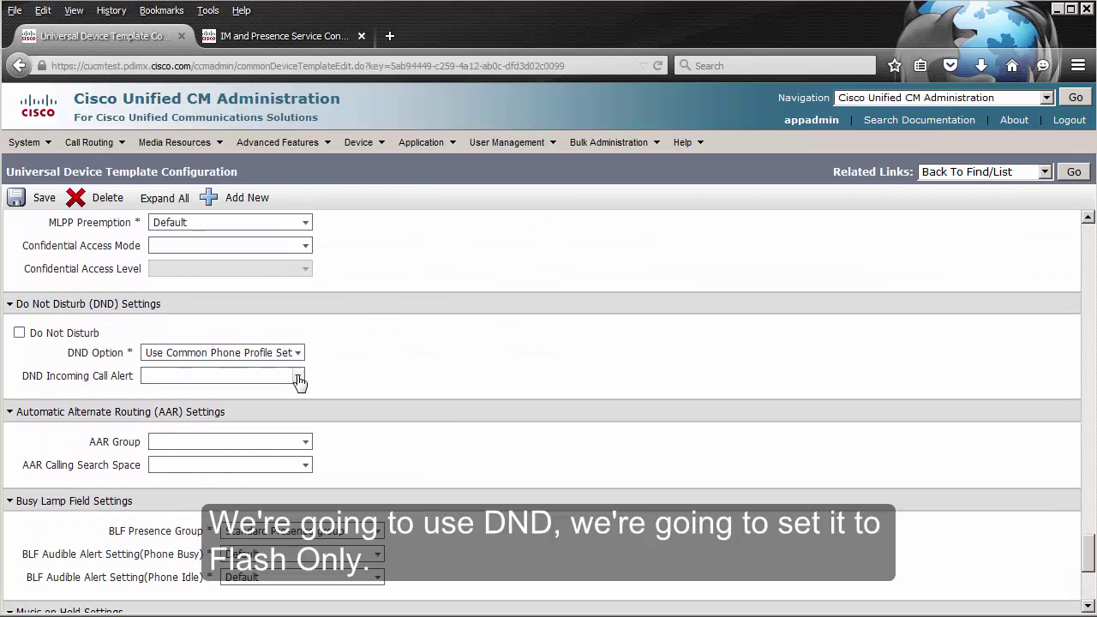
Set the DND Incoming Call Alert to Flash Only.
{"action": "left_click", "coordinate": [300, 381]}
{"action": "left_click", "coordinate": [300, 377]}
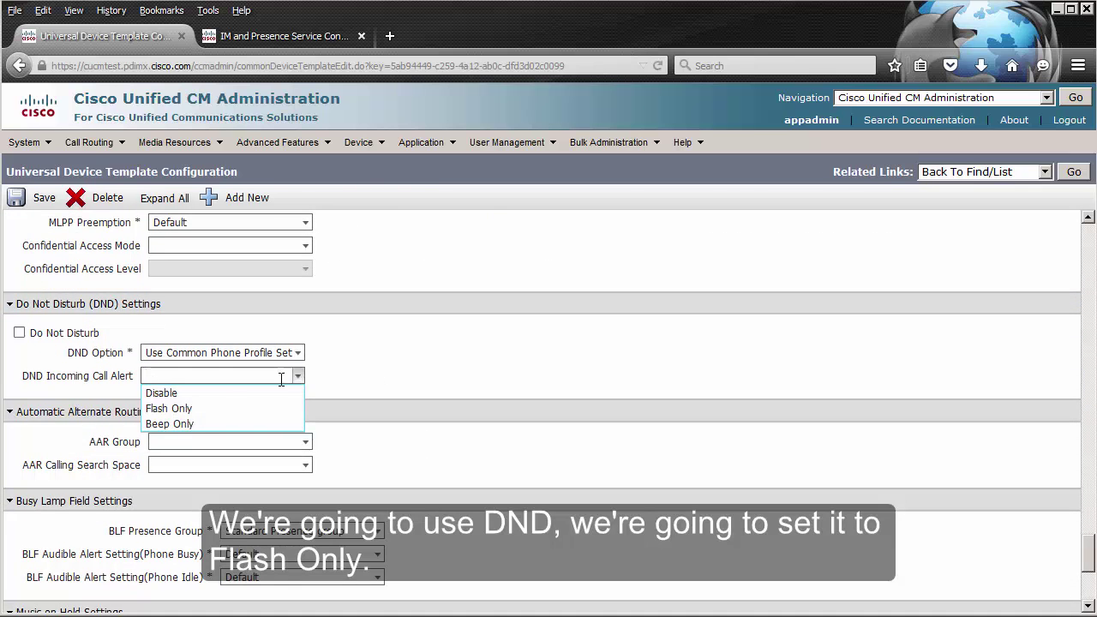
{"action": "left_click", "coordinate": [194, 410]}
Set the Media Resource Group List under Location Settings to RCDN_MRGL.
{"action": "scroll", "coordinate": [437, 377], "scroll_direction": "down", "scroll_amount": 2}
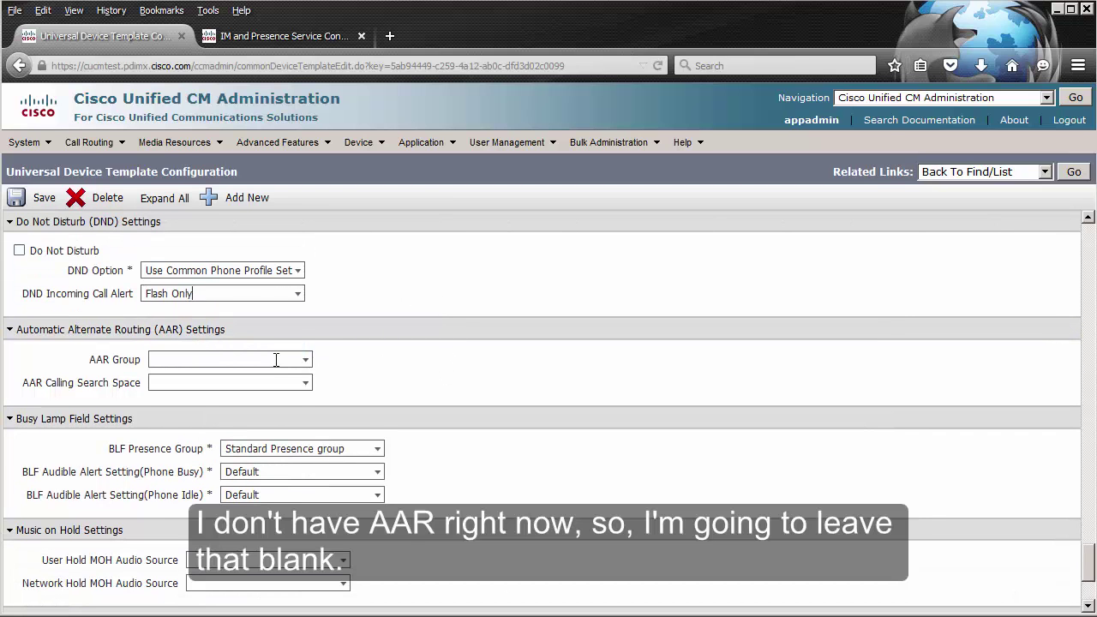
{"action": "scroll", "coordinate": [452, 391], "scroll_direction": "down", "scroll_amount": 4}
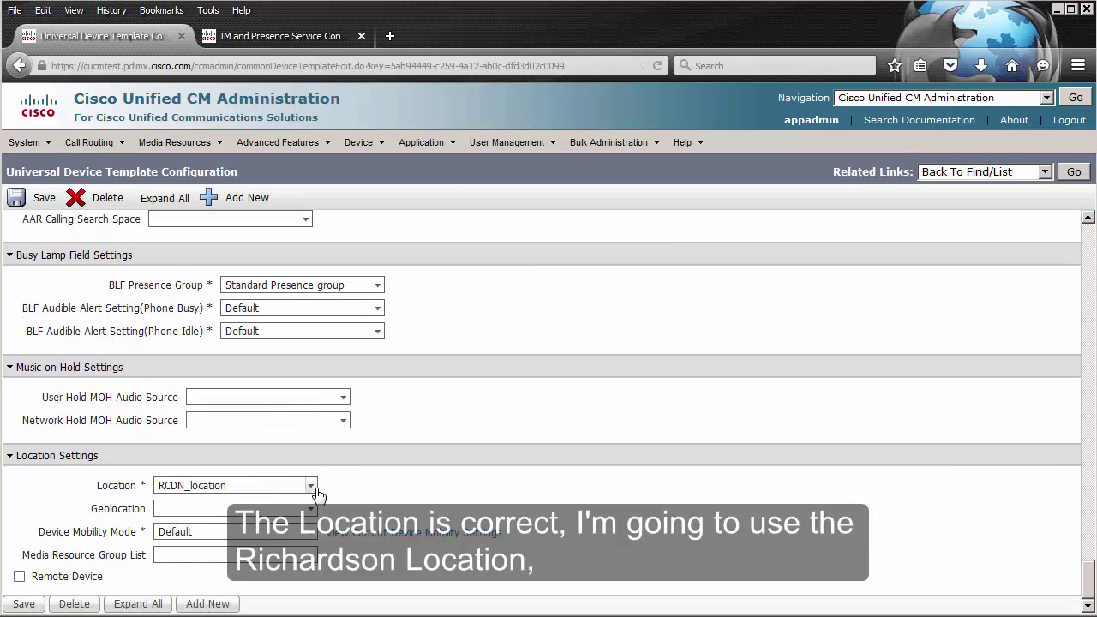
{"action": "left_click", "coordinate": [311, 556]}
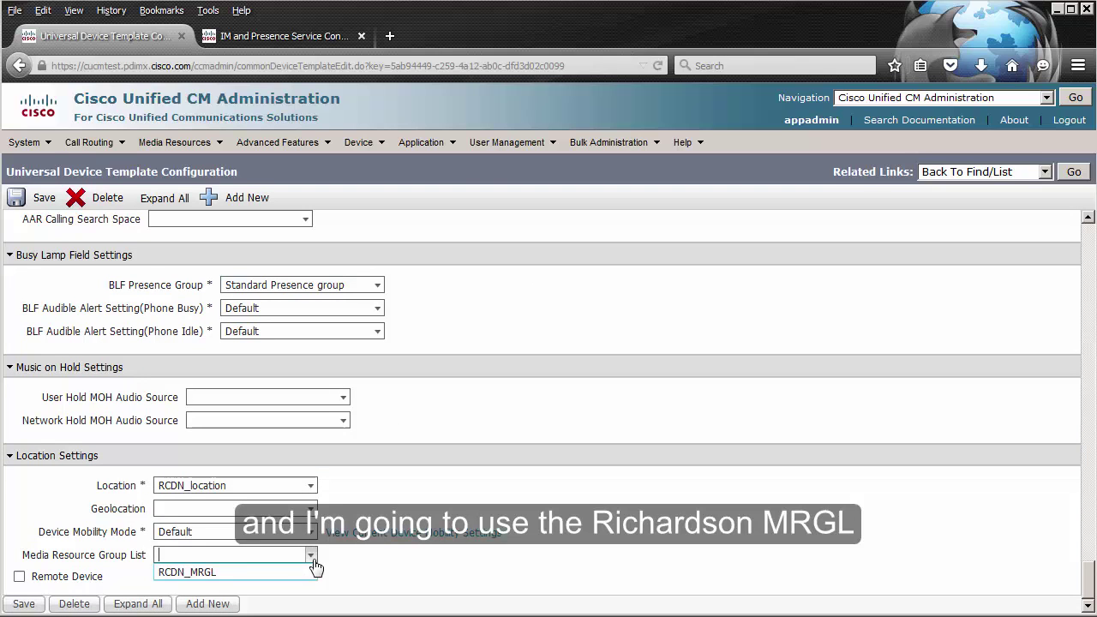
{"action": "left_click", "coordinate": [211, 573]}
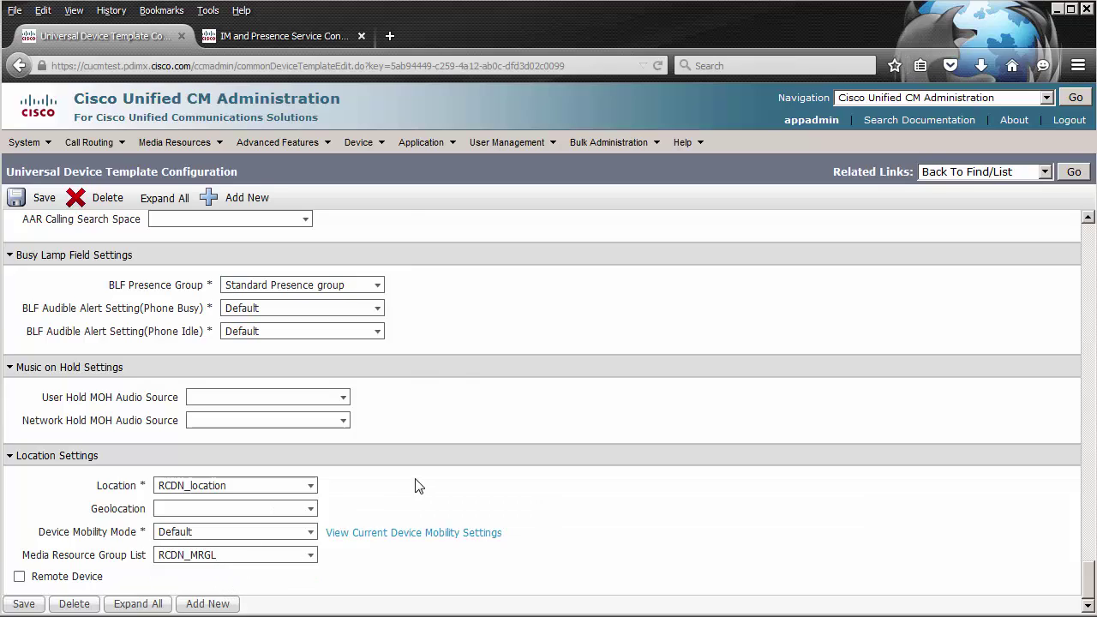
{"action": "scroll", "coordinate": [466, 387], "scroll_direction": "up", "scroll_amount": 20}
{"action": "scroll", "coordinate": [467, 390], "scroll_direction": "up", "scroll_amount": 15}
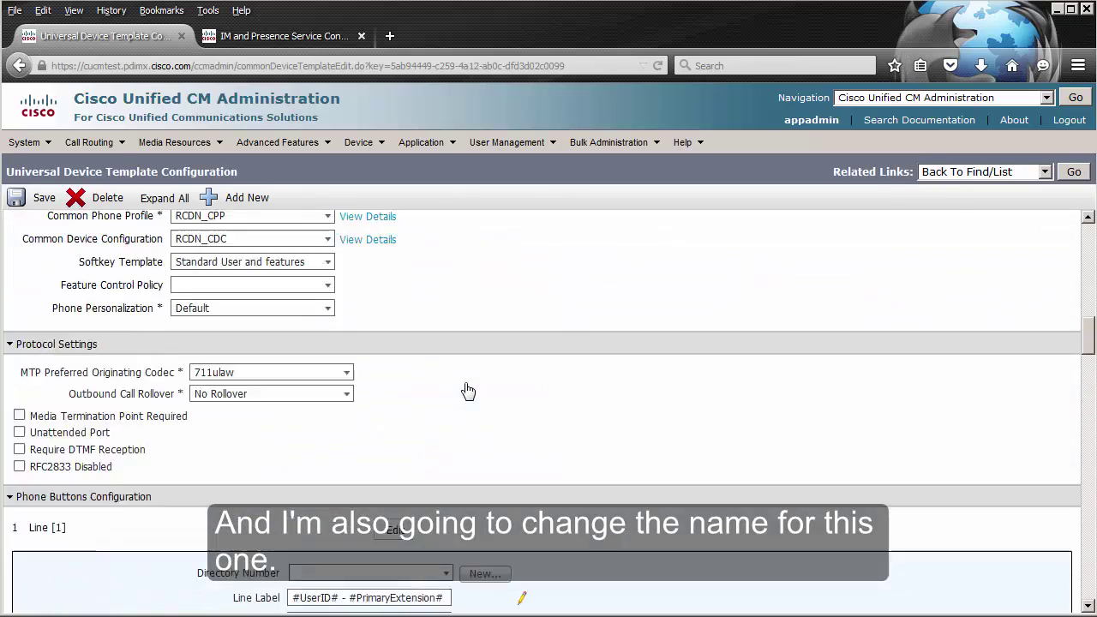
Rename the universal device template to RCDN_UDT, save it, and return to the template list.
{"action": "double_click", "coordinate": [148, 251]}
{"action": "key", "text": "ctrl+a"}
{"action": "type", "text": "R"}
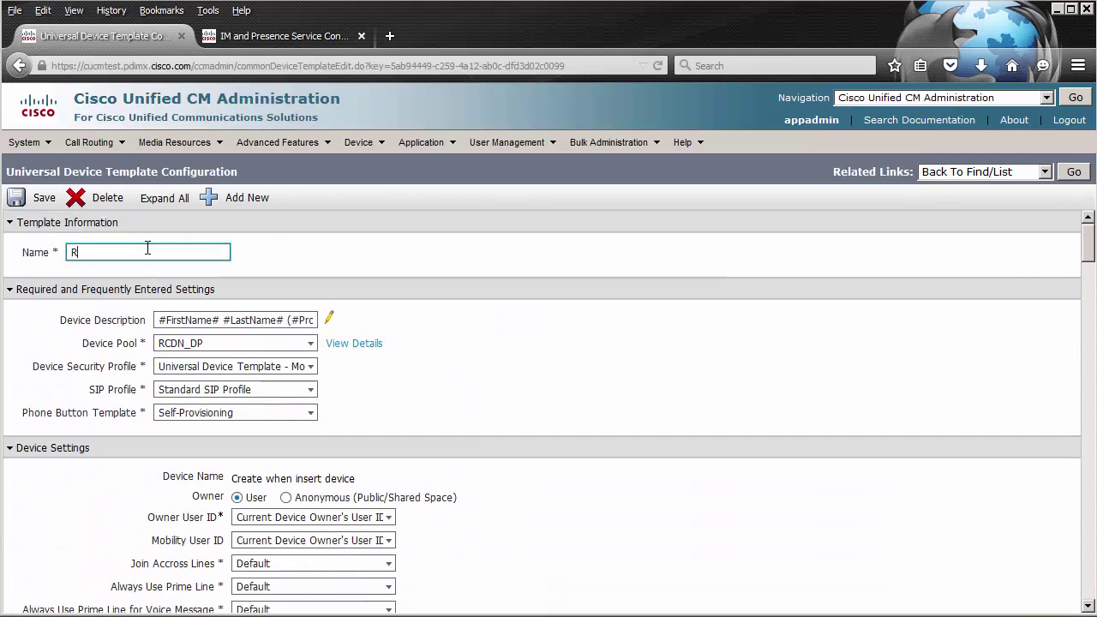
{"action": "type", "text": "CDN_UDT"}
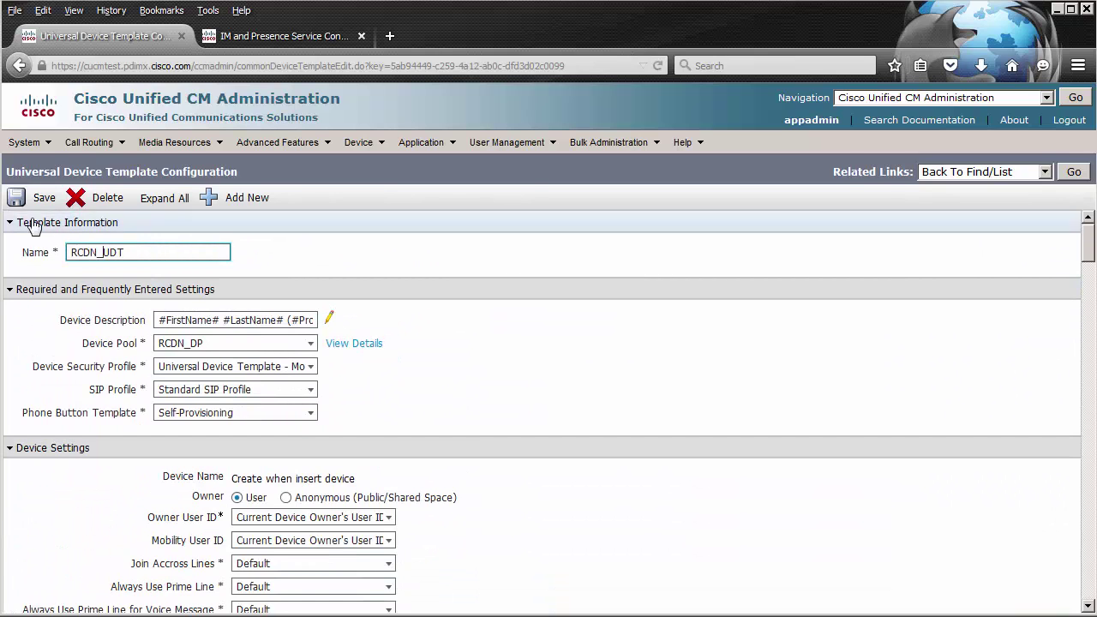
{"action": "left_click", "coordinate": [28, 199]}
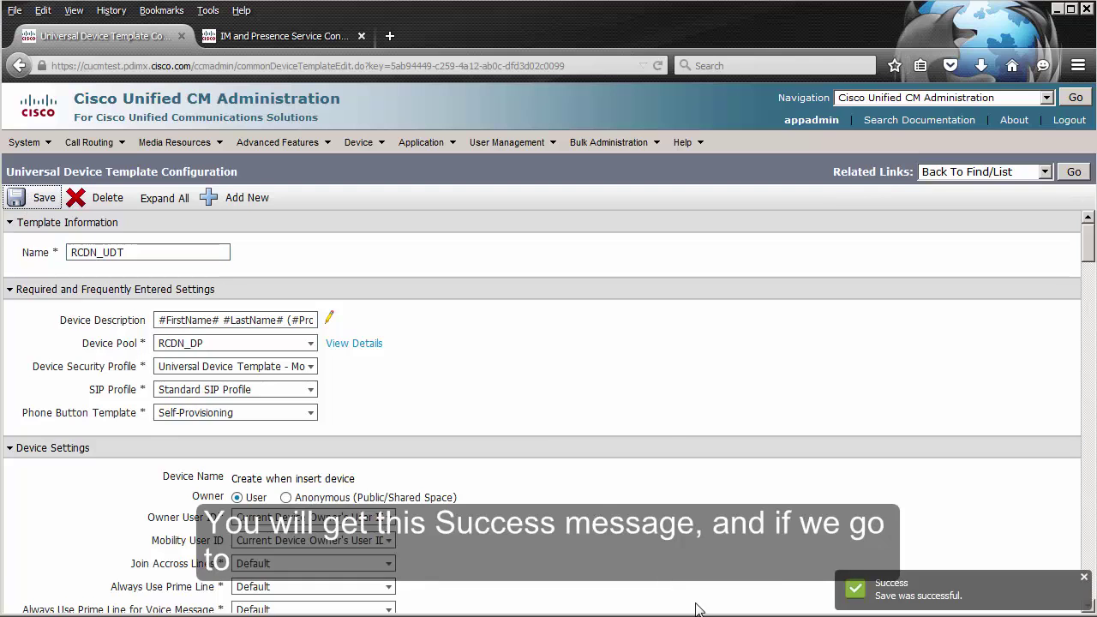
{"action": "left_click", "coordinate": [1073, 174]}
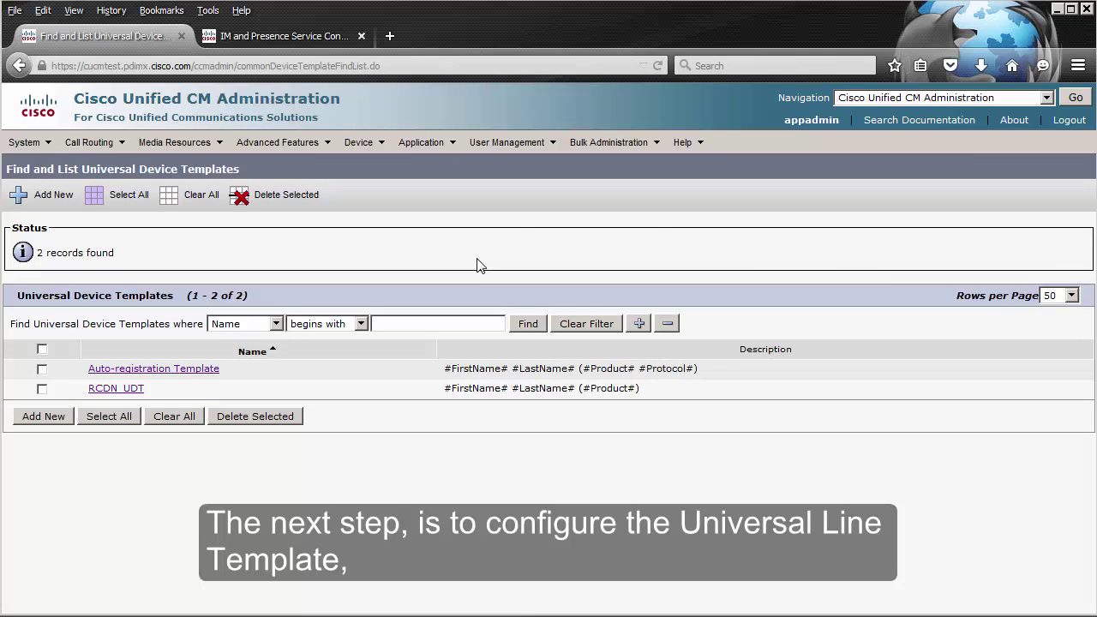
Find the universal line templates and open the Sample Line Template with TAG usage examples.
{"action": "left_click", "coordinate": [506, 142]}
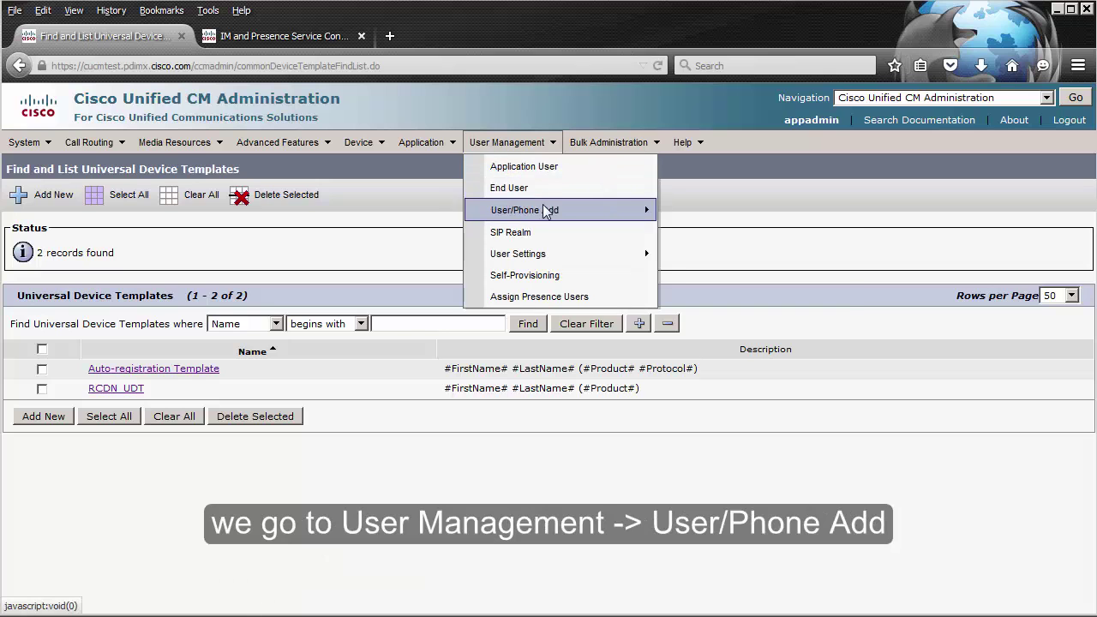
{"action": "mouse_move", "coordinate": [546, 211]}
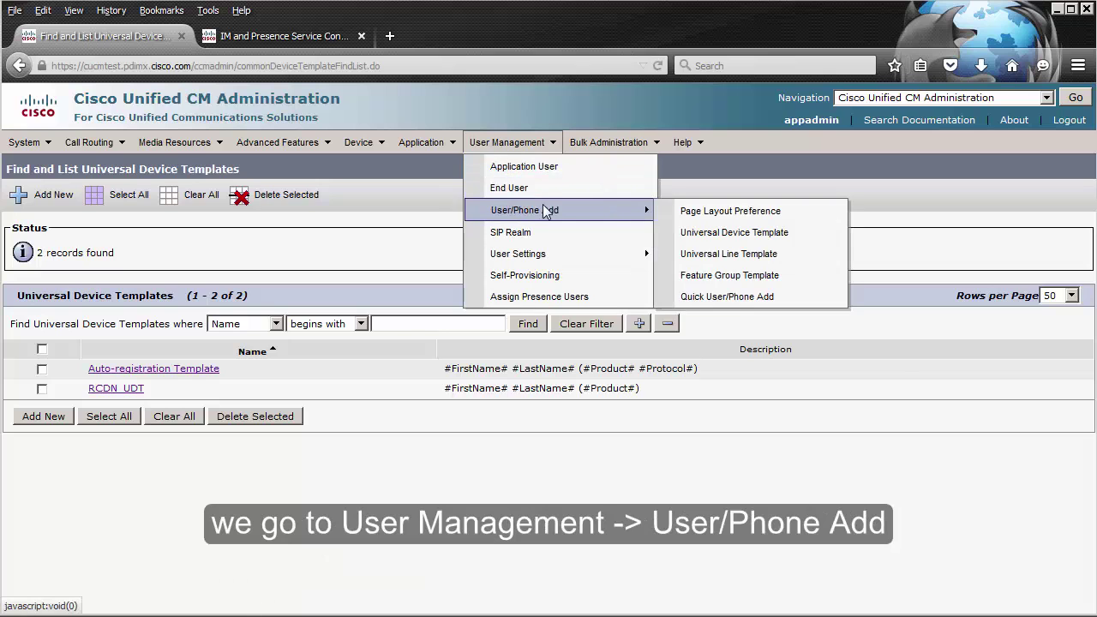
{"action": "left_click", "coordinate": [762, 257]}
{"action": "left_click", "coordinate": [516, 262]}
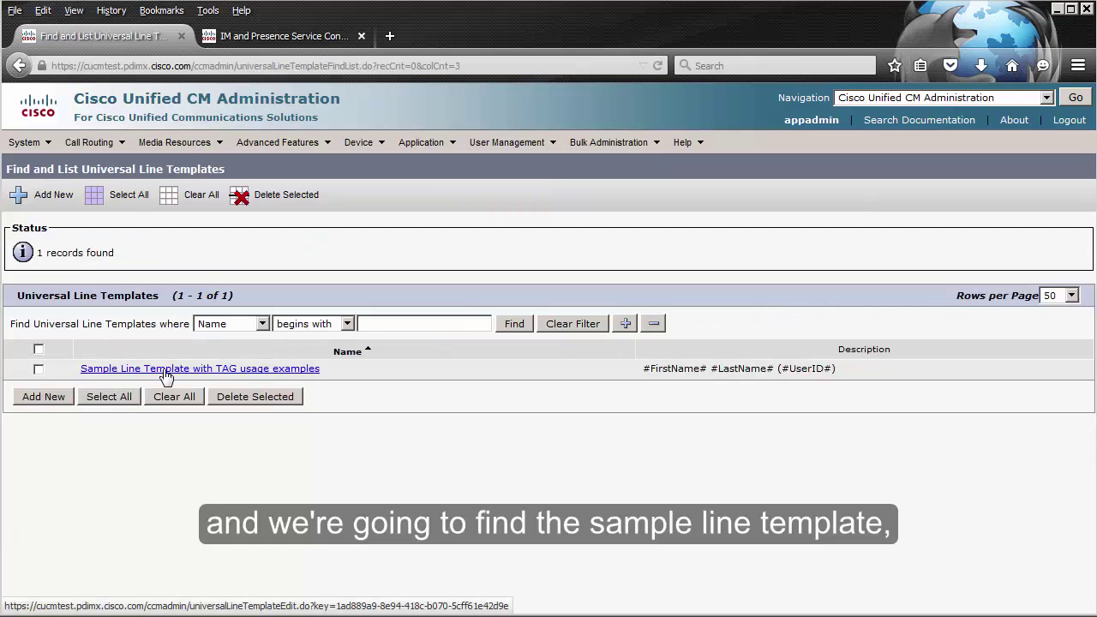
{"action": "left_click", "coordinate": [166, 375]}
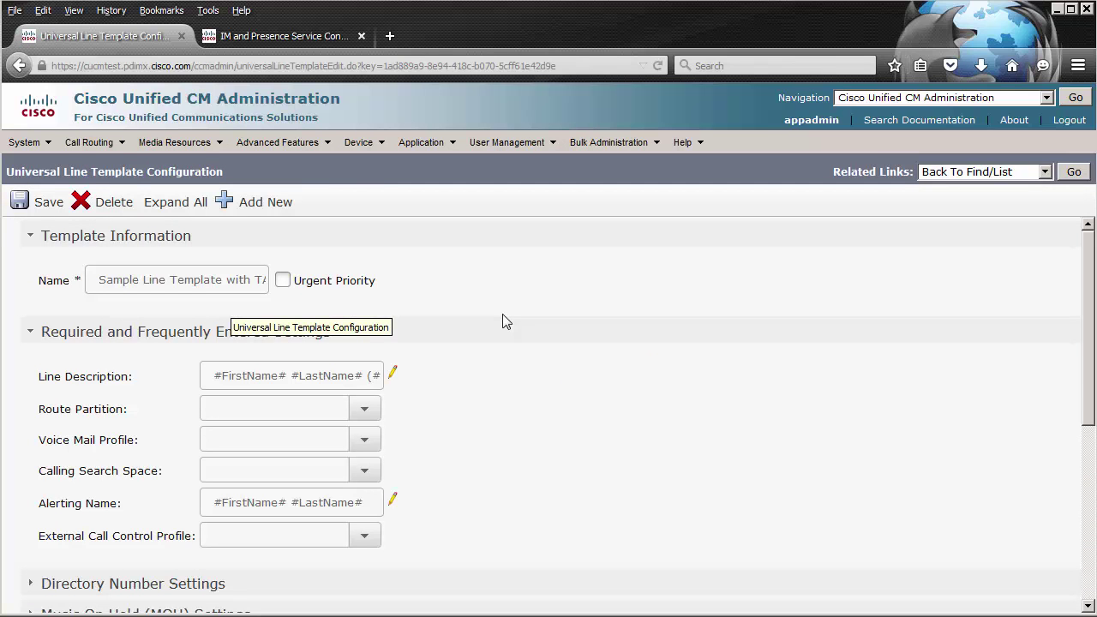
Expand all sections and rename the line template to RCDN_ULT.
{"action": "left_click", "coordinate": [174, 202]}
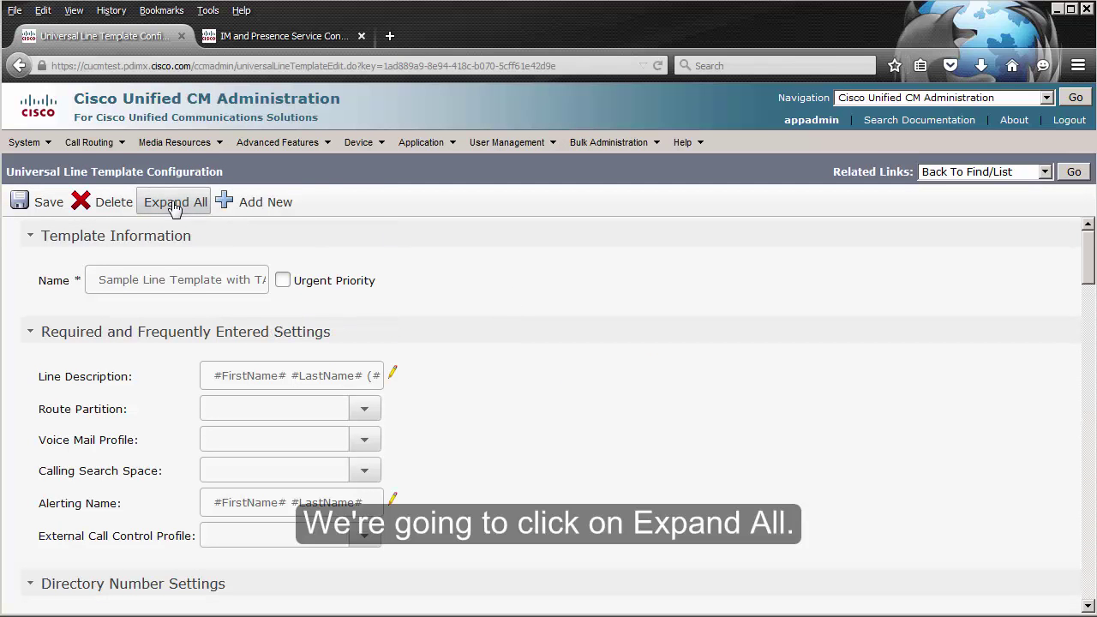
{"action": "key", "text": "ctrl+a"}
{"action": "type", "text": "RCD"}
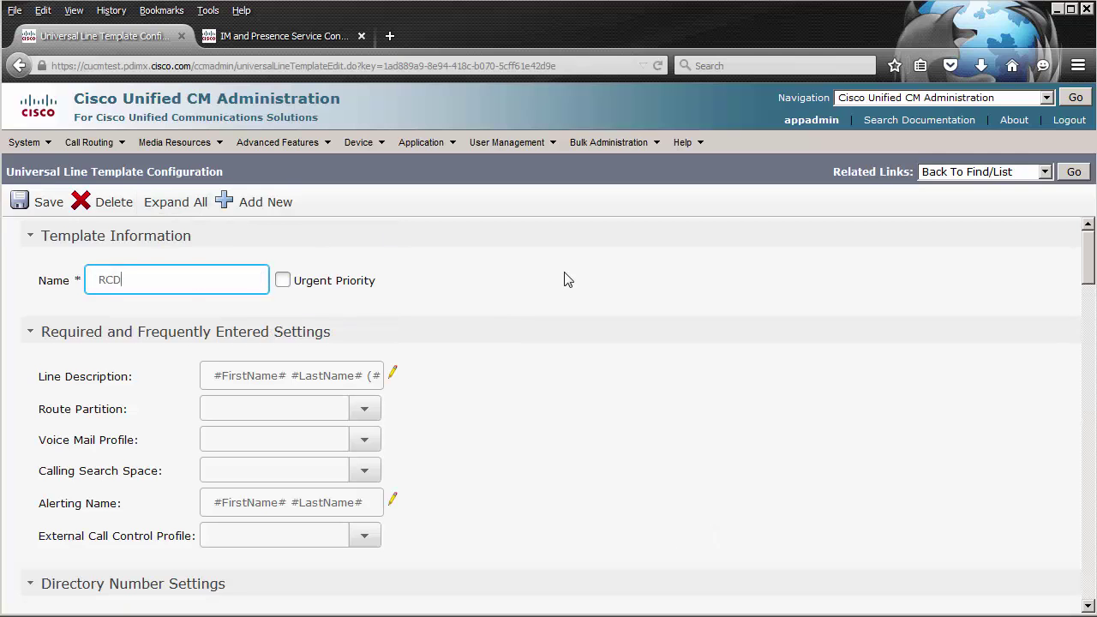
{"action": "type", "text": "N_ULT"}
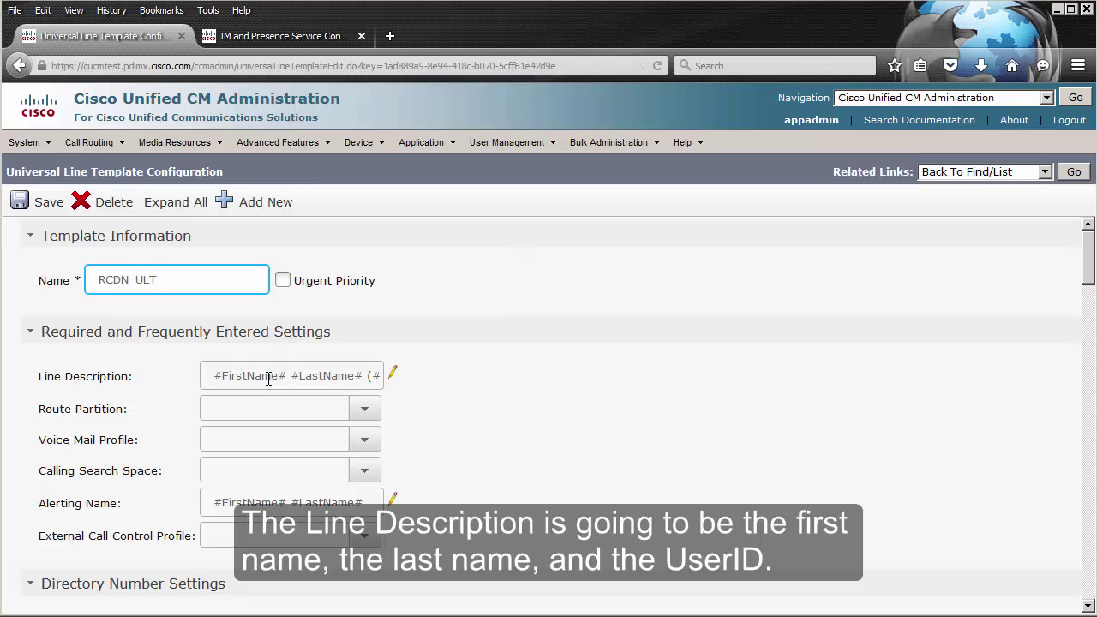
{"action": "left_click", "coordinate": [261, 378]}
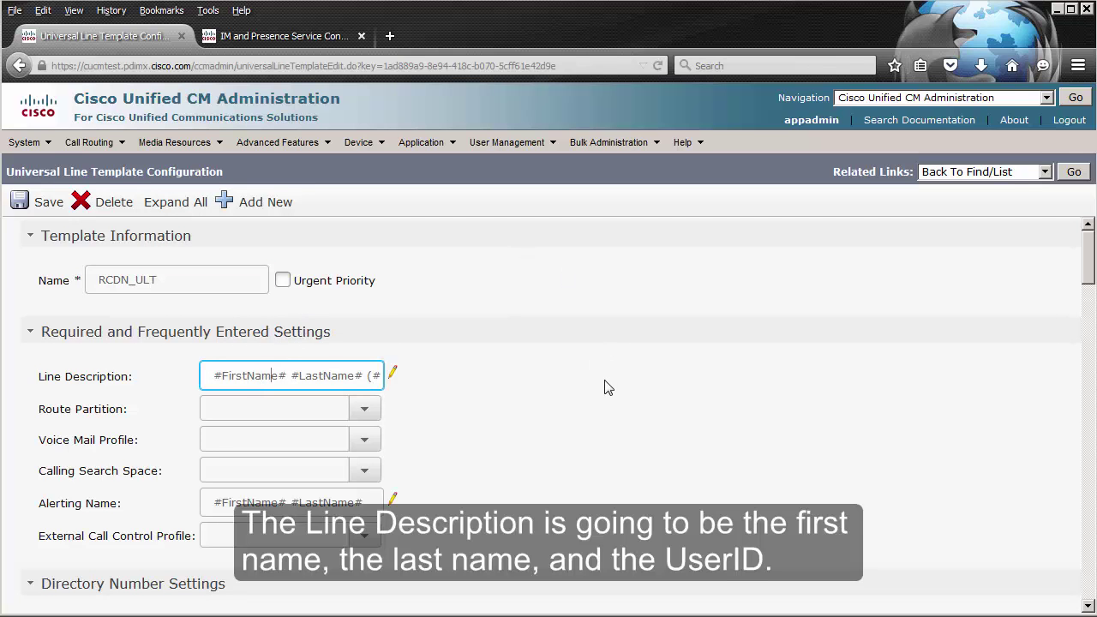
{"action": "key", "text": "End"}
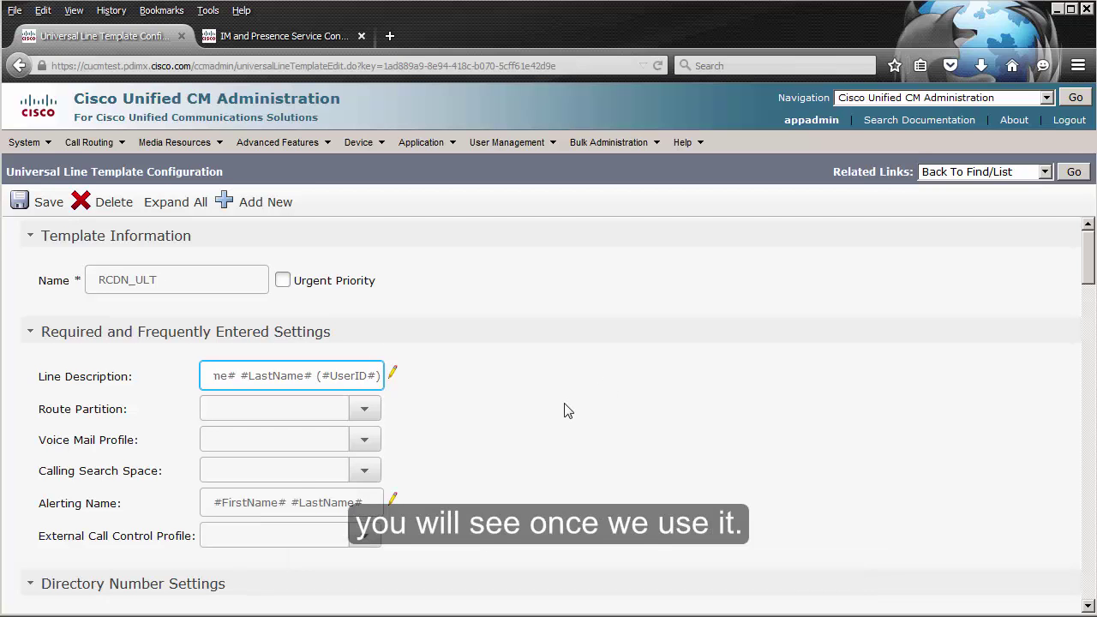
Set Route Partition to internal and Calling Search Space to PSTN-other-CSS.
{"action": "left_click", "coordinate": [364, 409]}
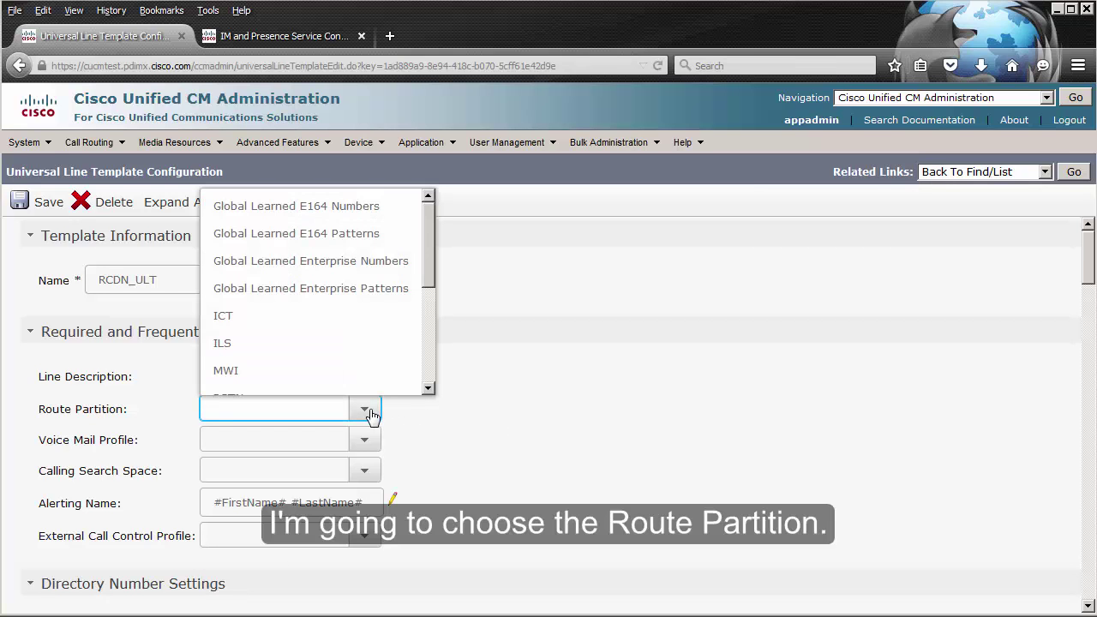
{"action": "scroll", "coordinate": [347, 368], "scroll_direction": "down", "scroll_amount": 3}
{"action": "left_click", "coordinate": [347, 369]}
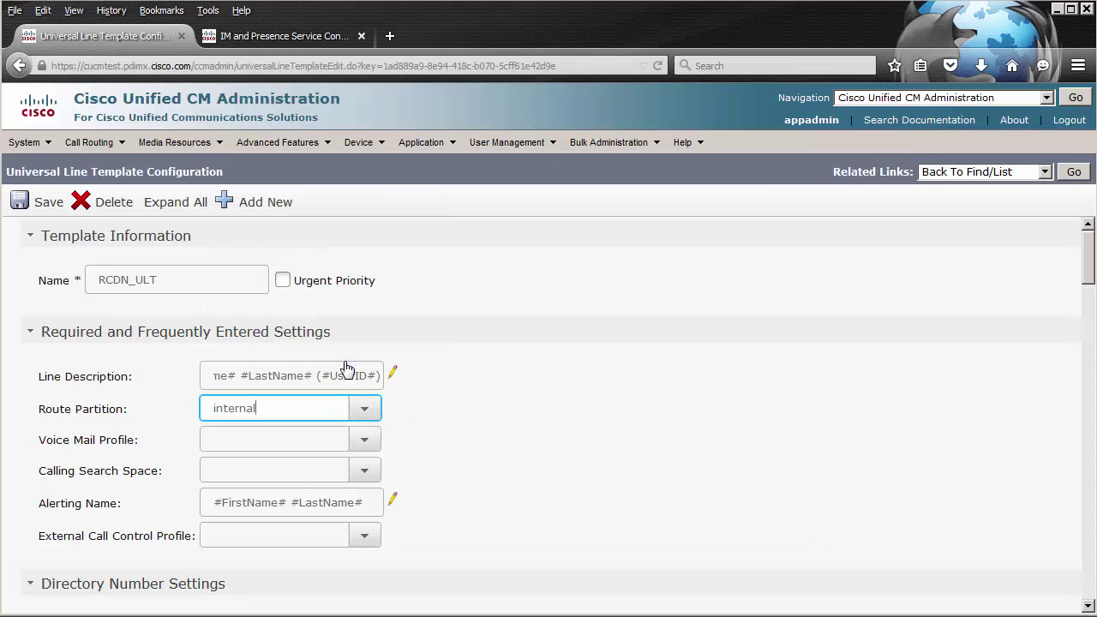
{"action": "left_click", "coordinate": [365, 470]}
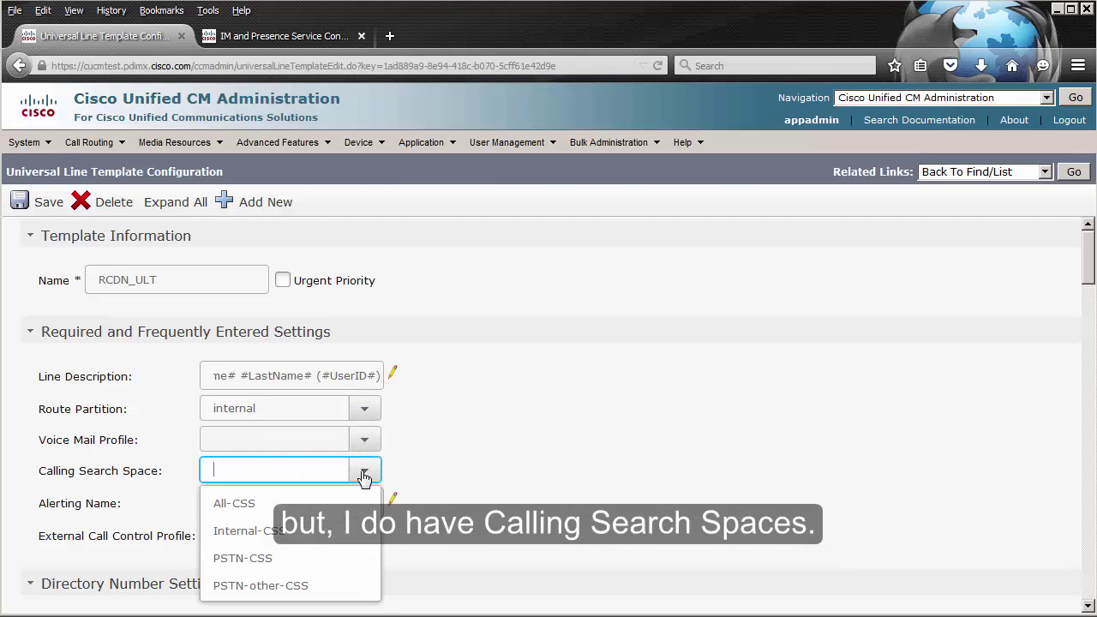
{"action": "left_click", "coordinate": [287, 585]}
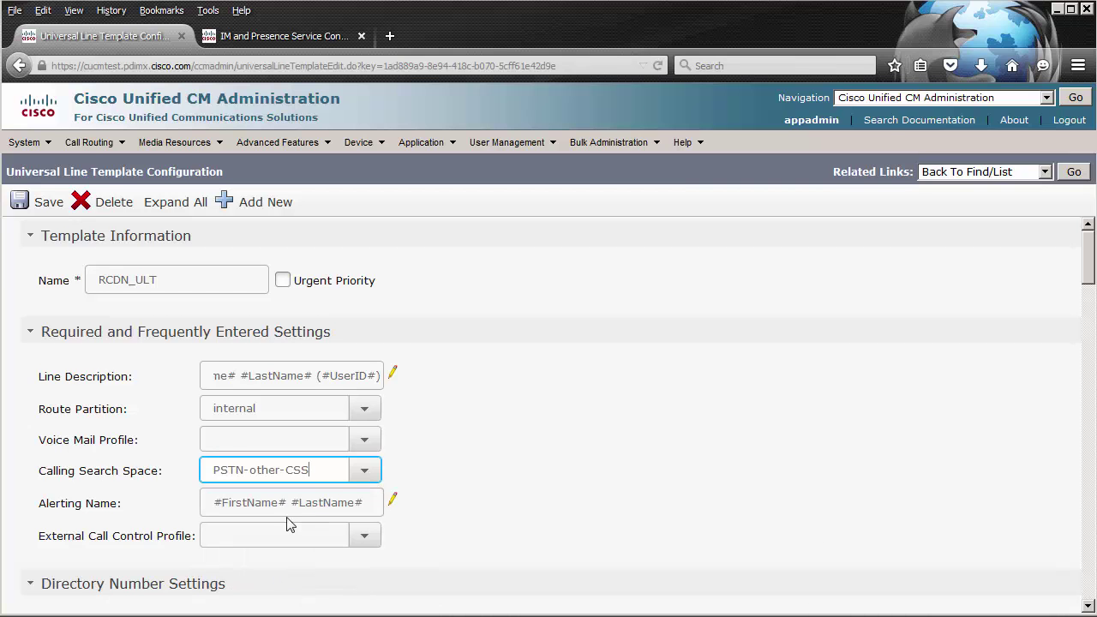
{"action": "left_click", "coordinate": [575, 455]}
{"action": "scroll", "coordinate": [575, 455], "scroll_direction": "down", "scroll_amount": 3}
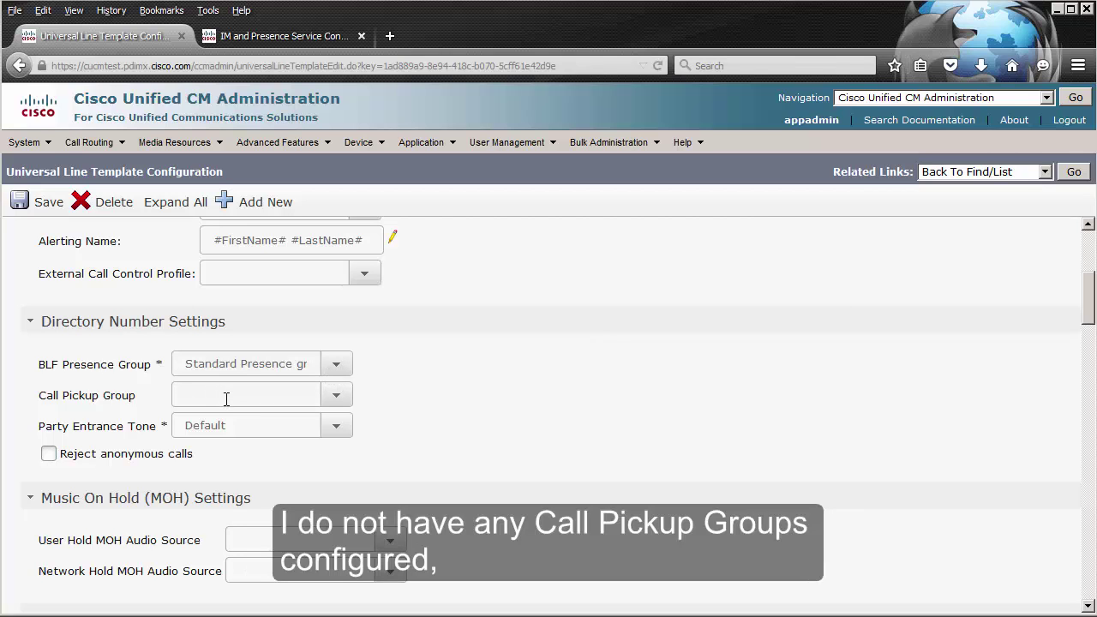
Leave the call pickup group and the call forward destination for other calls unset.
{"action": "left_click", "coordinate": [336, 405]}
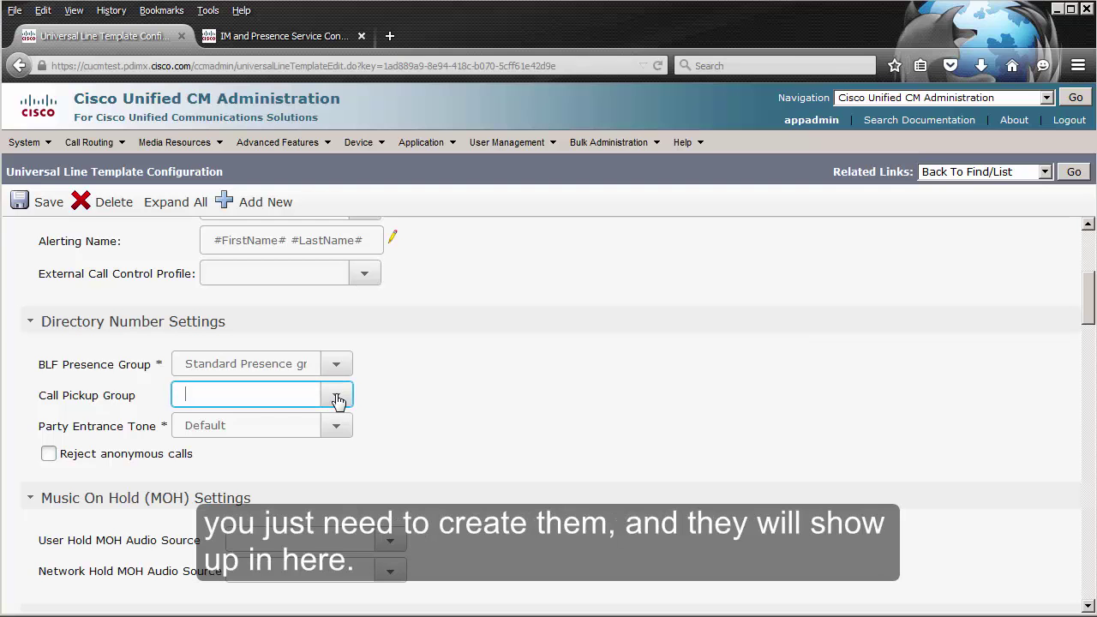
{"action": "left_click", "coordinate": [454, 408]}
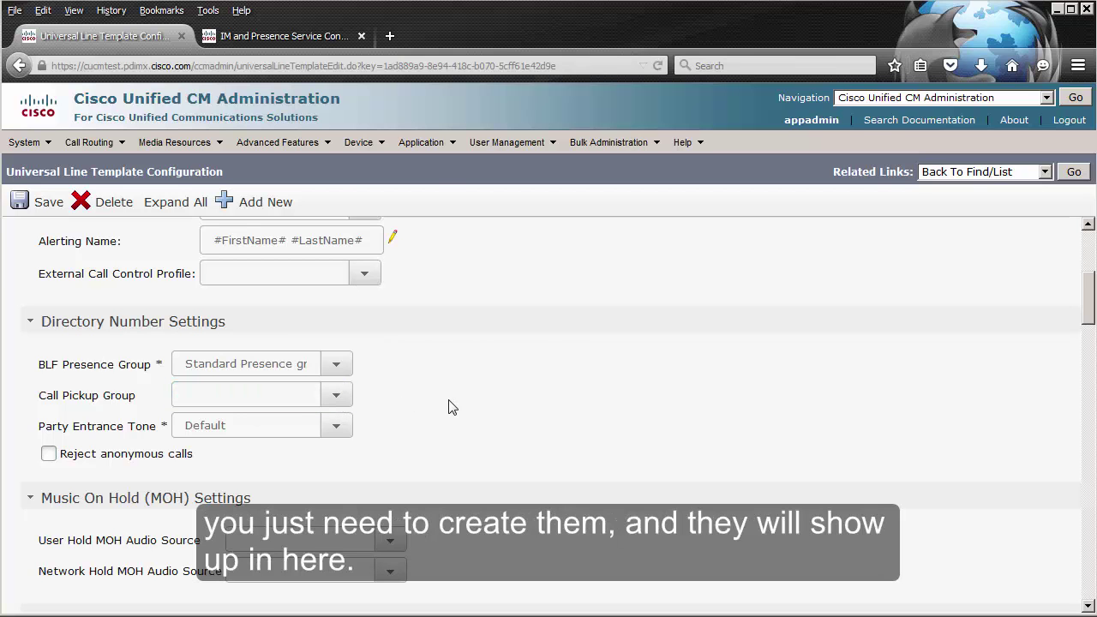
{"action": "scroll", "coordinate": [448, 406], "scroll_direction": "down", "scroll_amount": 4}
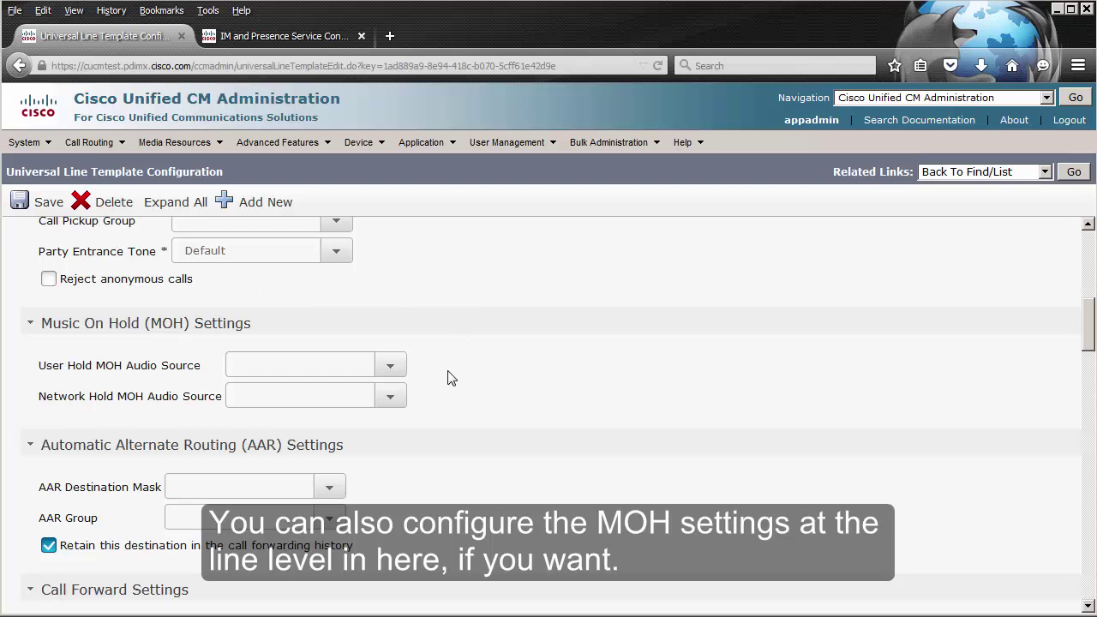
{"action": "scroll", "coordinate": [450, 377], "scroll_direction": "down", "scroll_amount": 5}
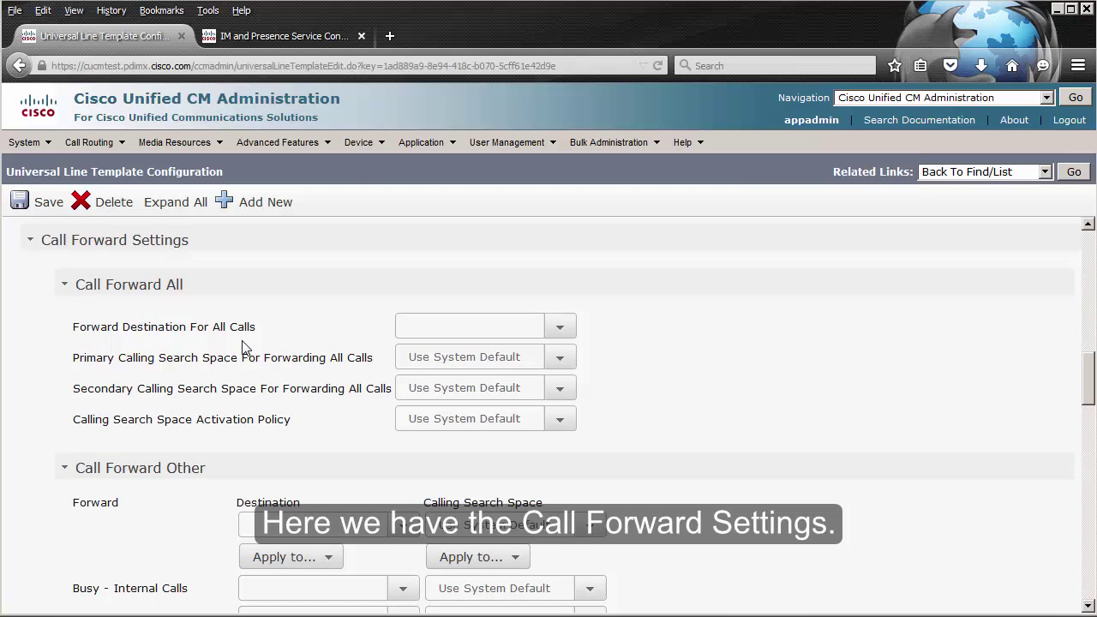
{"action": "scroll", "coordinate": [188, 390], "scroll_direction": "down", "scroll_amount": 3}
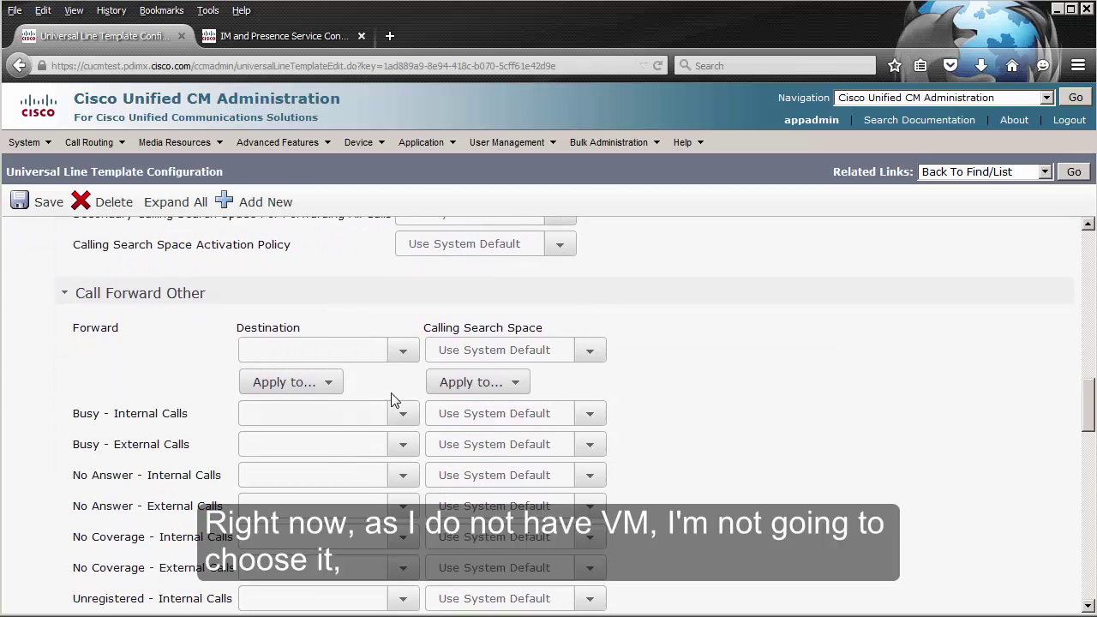
{"action": "left_click", "coordinate": [402, 352]}
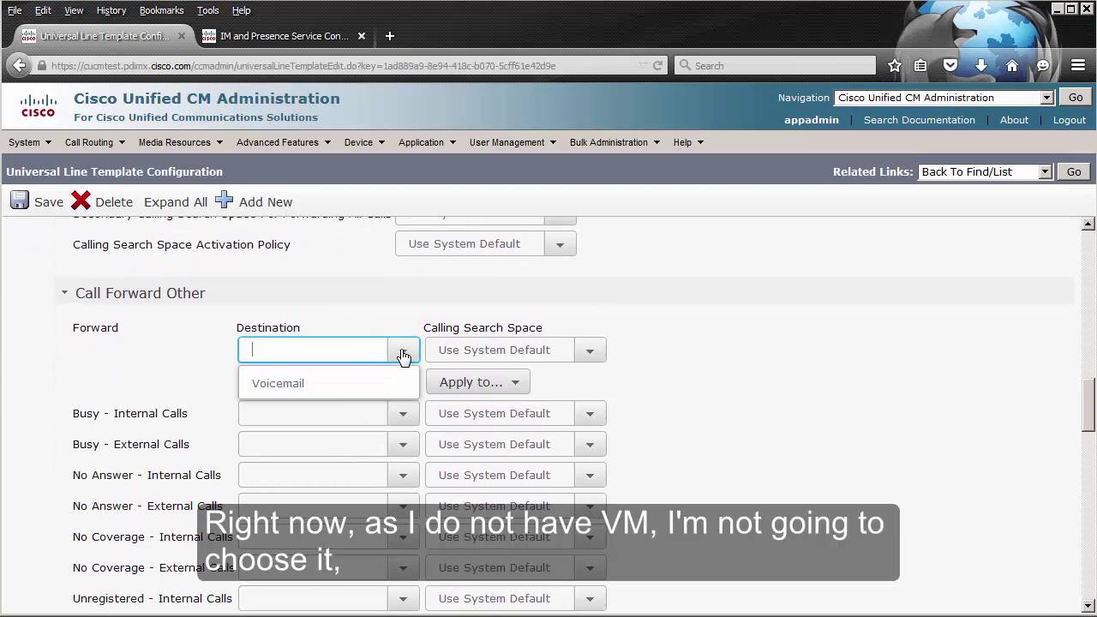
{"action": "left_click", "coordinate": [334, 319]}
Scroll to the bottom of the form and save the RCDN_ULT line template.
{"action": "scroll", "coordinate": [142, 390], "scroll_direction": "down", "scroll_amount": 8}
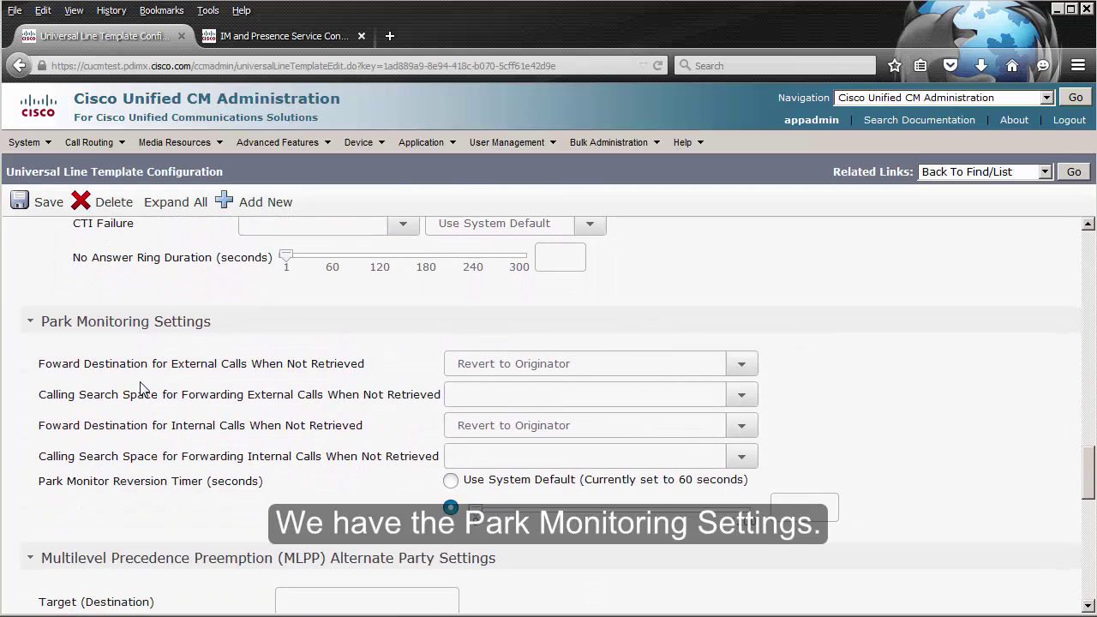
{"action": "scroll", "coordinate": [140, 389], "scroll_direction": "down", "scroll_amount": 5}
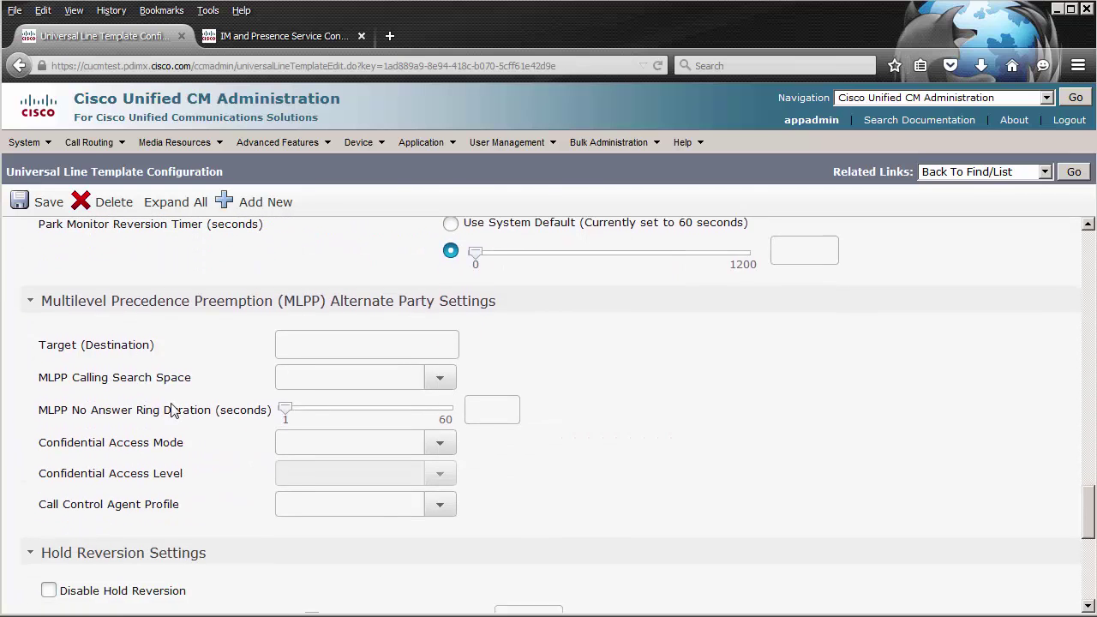
{"action": "scroll", "coordinate": [204, 365], "scroll_direction": "down", "scroll_amount": 1}
{"action": "scroll", "coordinate": [206, 352], "scroll_direction": "down", "scroll_amount": 5}
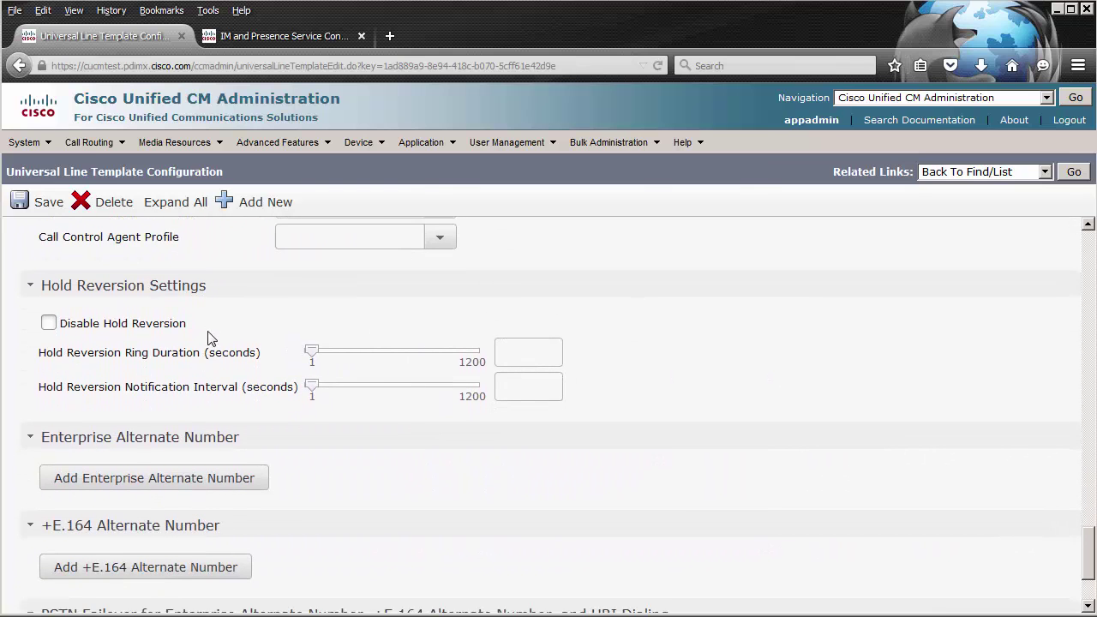
{"action": "scroll", "coordinate": [294, 390], "scroll_direction": "down", "scroll_amount": 1}
{"action": "scroll", "coordinate": [295, 402], "scroll_direction": "down", "scroll_amount": 1}
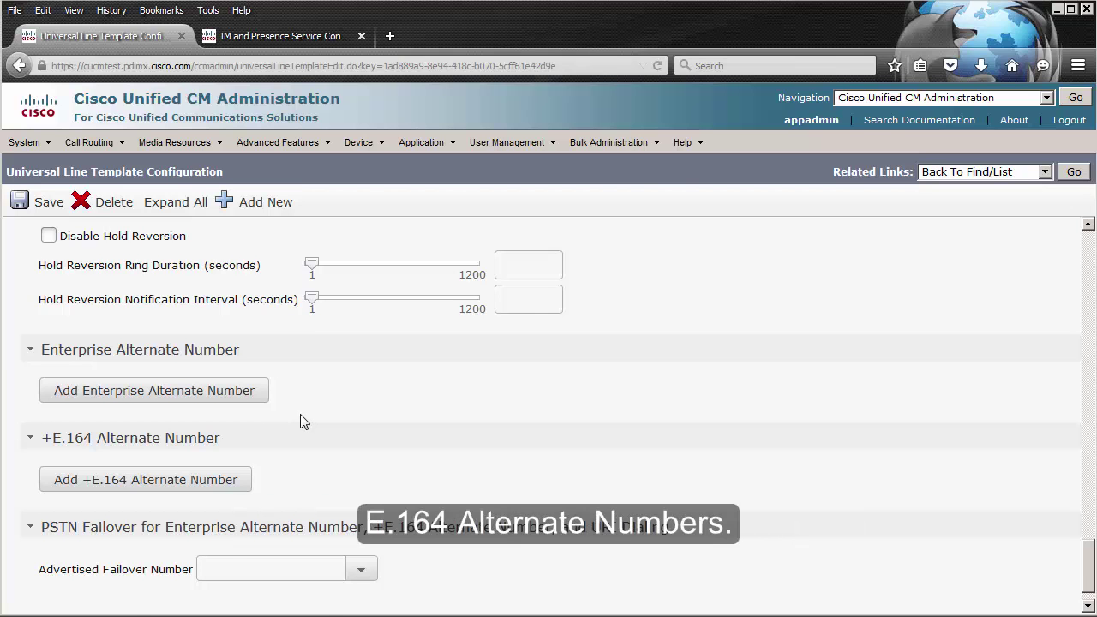
{"action": "scroll", "coordinate": [300, 421], "scroll_direction": "down", "scroll_amount": 1}
{"action": "left_click", "coordinate": [34, 597]}
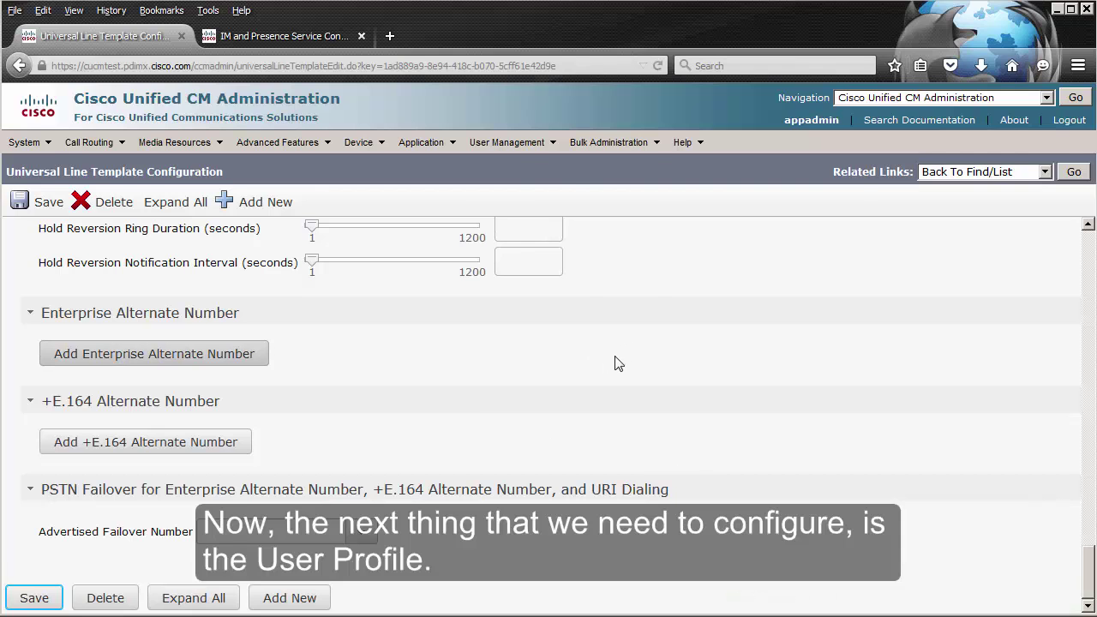
Open the Standard factory default user profile and rename it RCDN_UPC.
{"action": "mouse_move", "coordinate": [517, 147]}
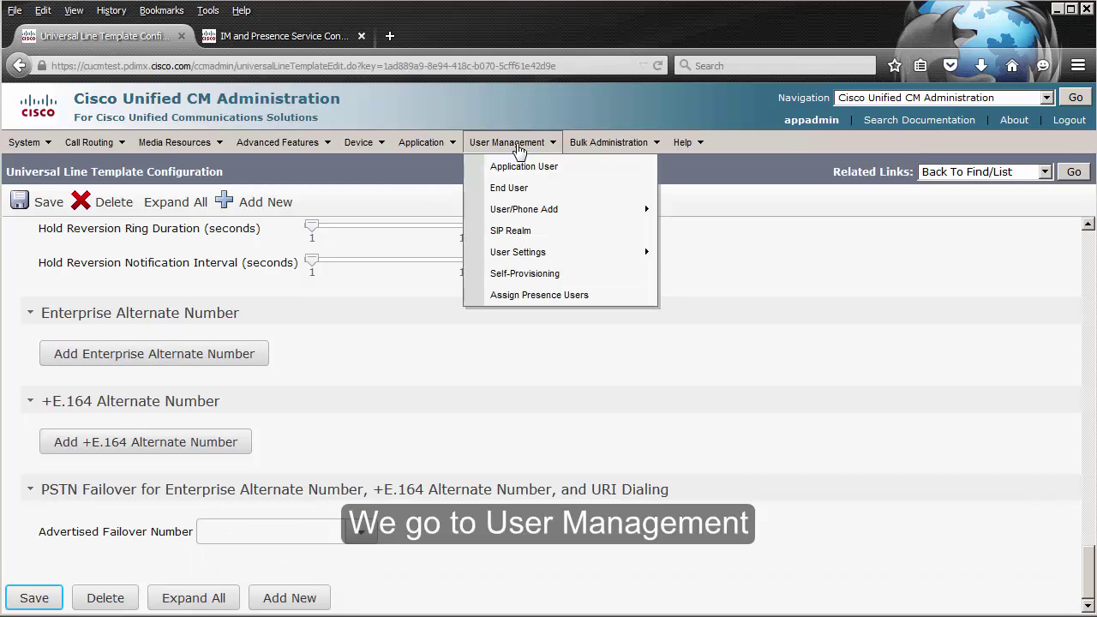
{"action": "mouse_move", "coordinate": [532, 256]}
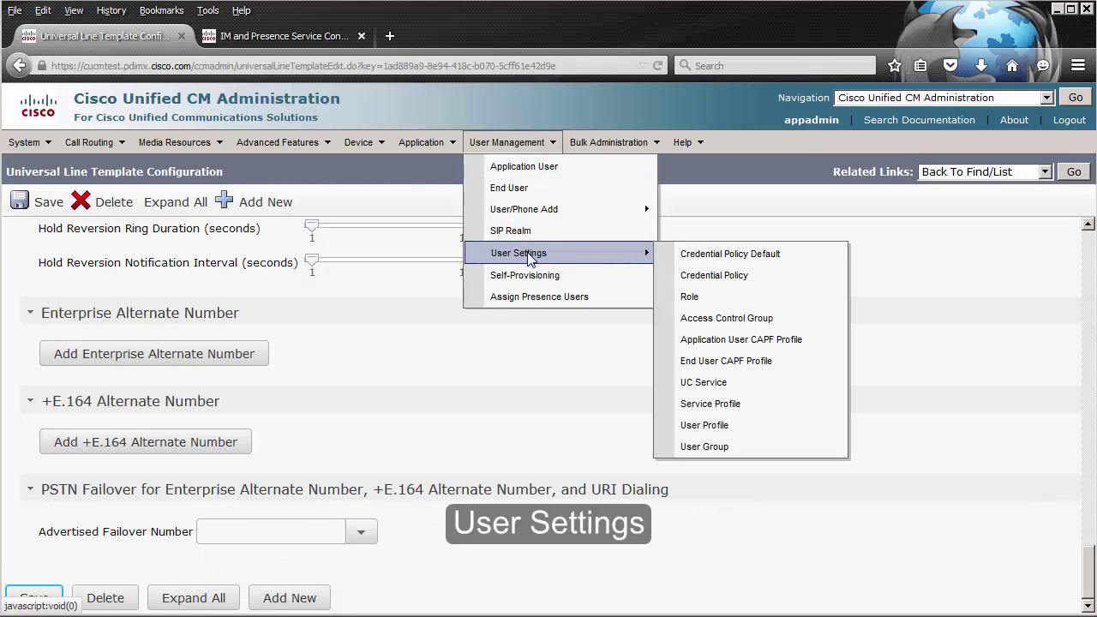
{"action": "left_click", "coordinate": [724, 427]}
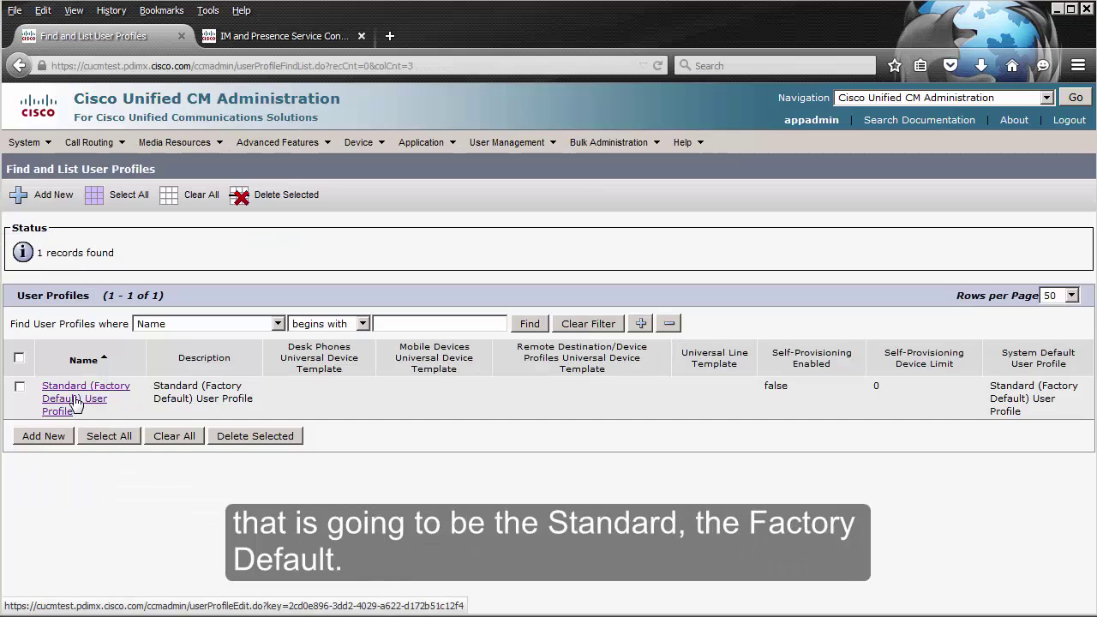
{"action": "left_click", "coordinate": [76, 403]}
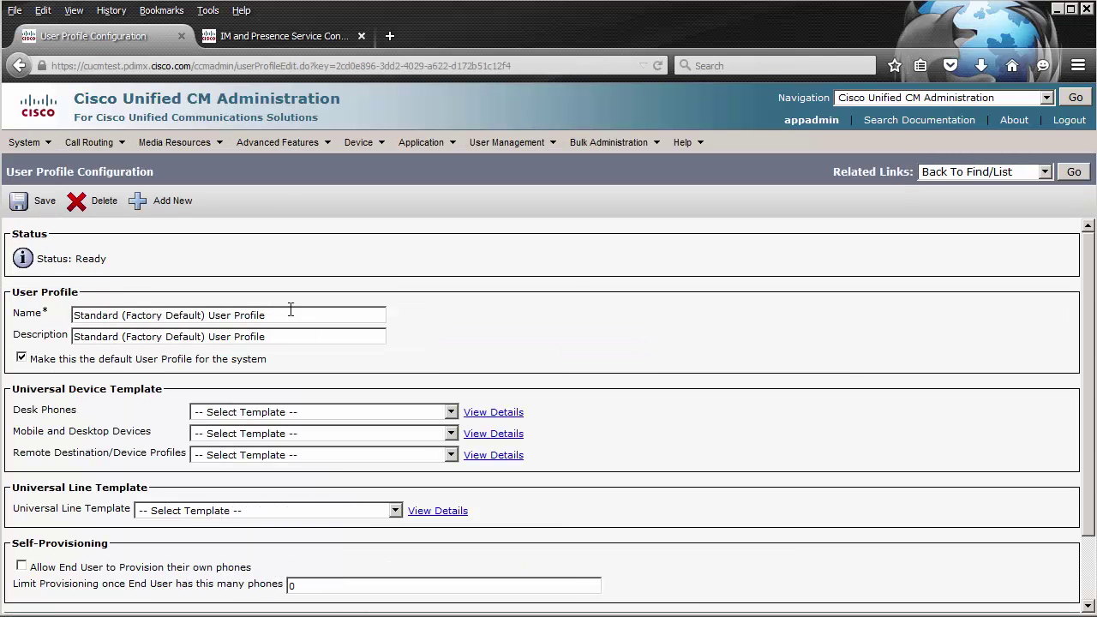
{"action": "left_click_drag", "start_coordinate": [289, 313], "coordinate": [50, 294]}
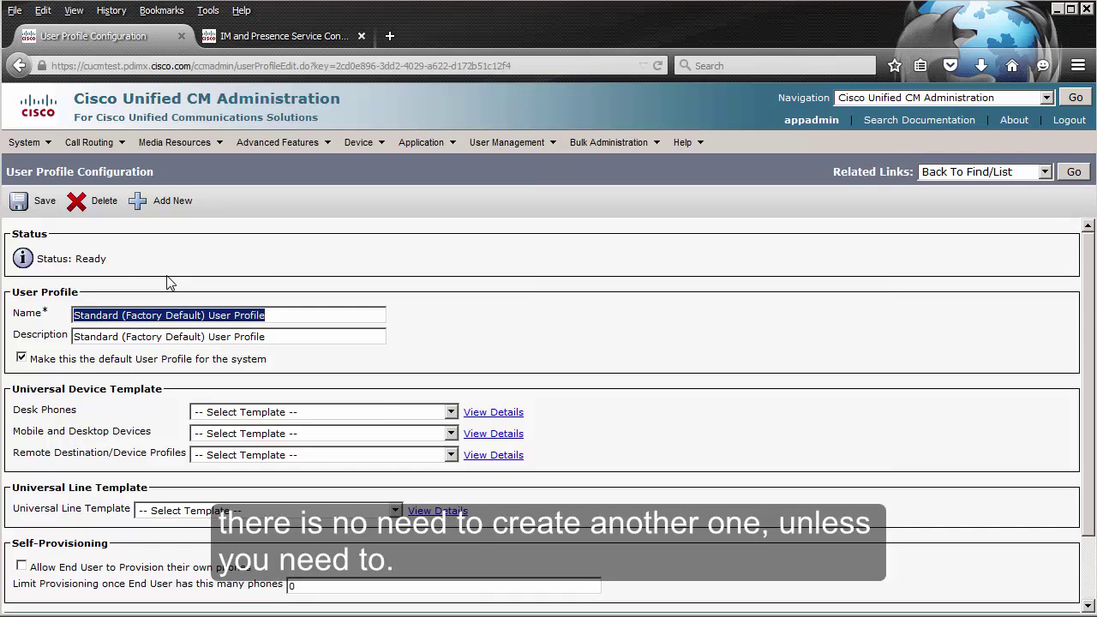
{"action": "type", "text": "RCDN_UPC"}
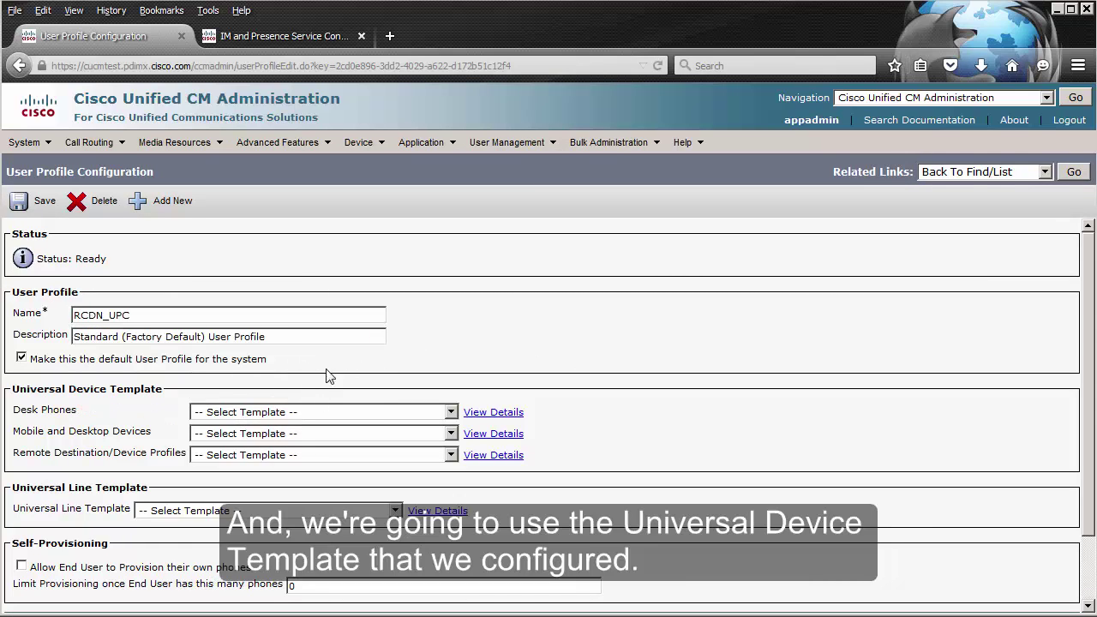
Use RCDN_UDT for desk phones, mobile/desktop devices and remote destination profiles, and RCDN_ULT as line template.
{"action": "left_click", "coordinate": [262, 415]}
{"action": "left_click", "coordinate": [239, 454]}
{"action": "left_click", "coordinate": [230, 434]}
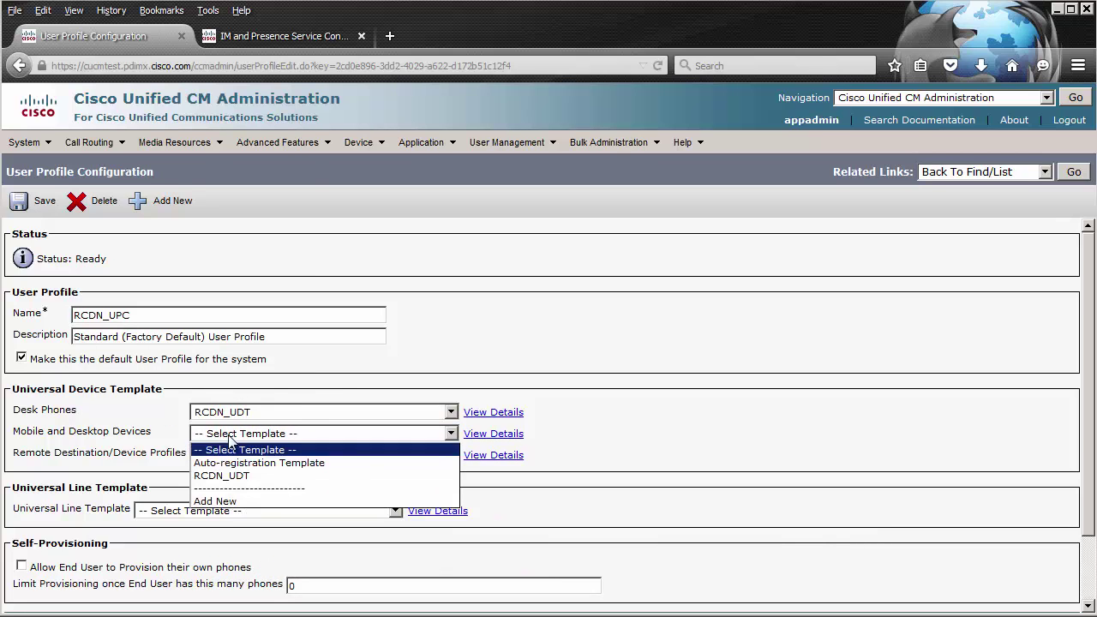
{"action": "left_click", "coordinate": [227, 476]}
{"action": "left_click", "coordinate": [241, 455]}
{"action": "left_click", "coordinate": [257, 497]}
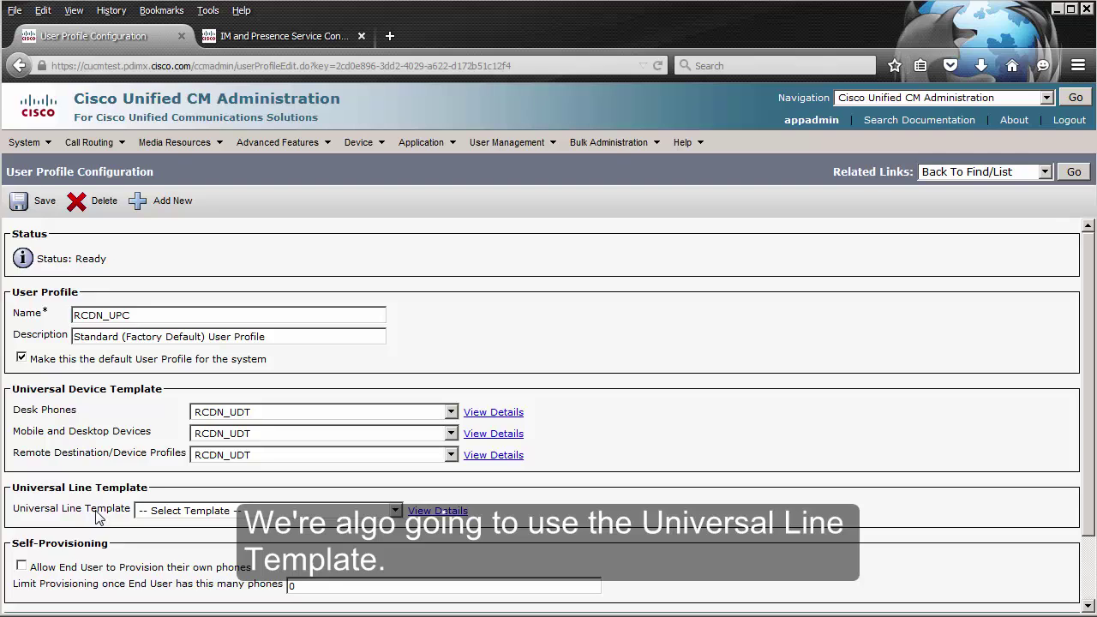
{"action": "left_click", "coordinate": [151, 513]}
{"action": "left_click", "coordinate": [194, 540]}
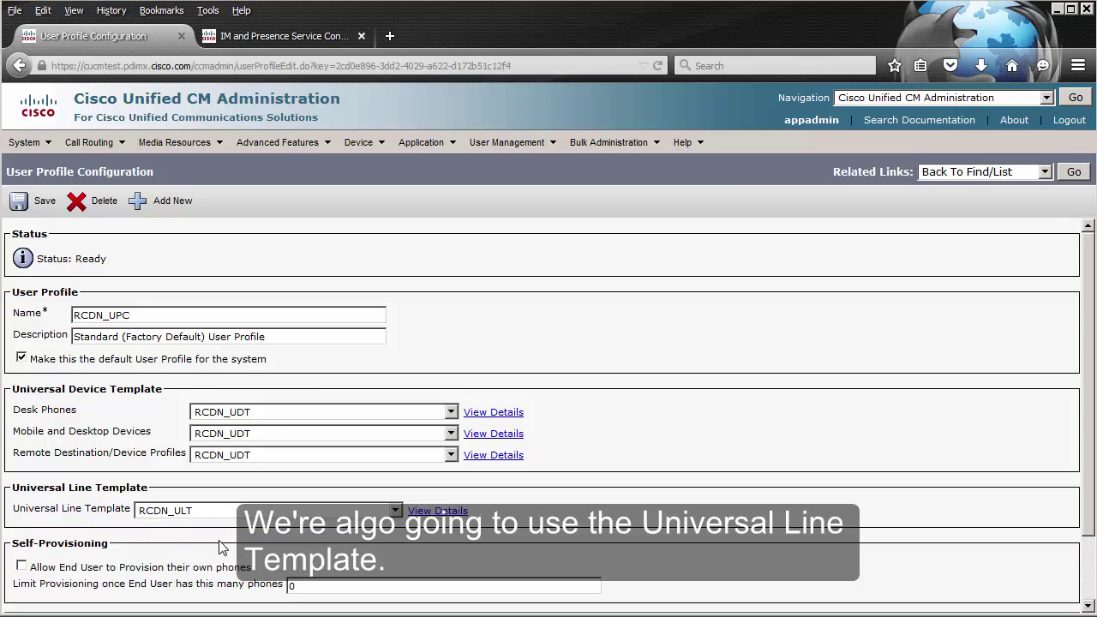
Allow self-provisioning with a limit of 7 phones and save the profile.
{"action": "scroll", "coordinate": [221, 548], "scroll_direction": "down", "scroll_amount": 3}
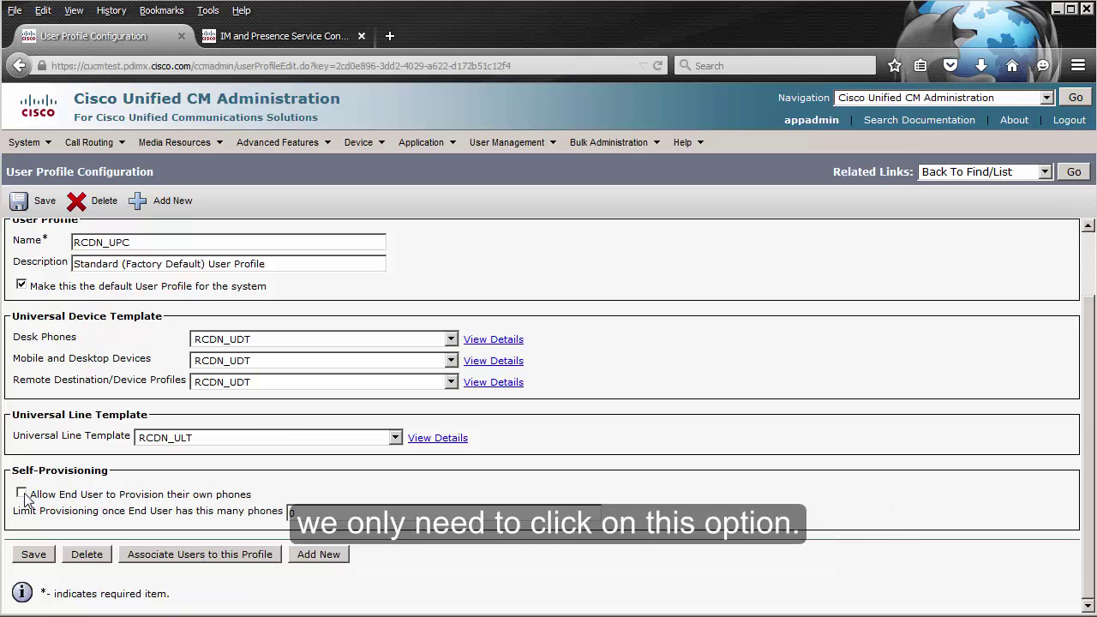
{"action": "double_click", "coordinate": [314, 514]}
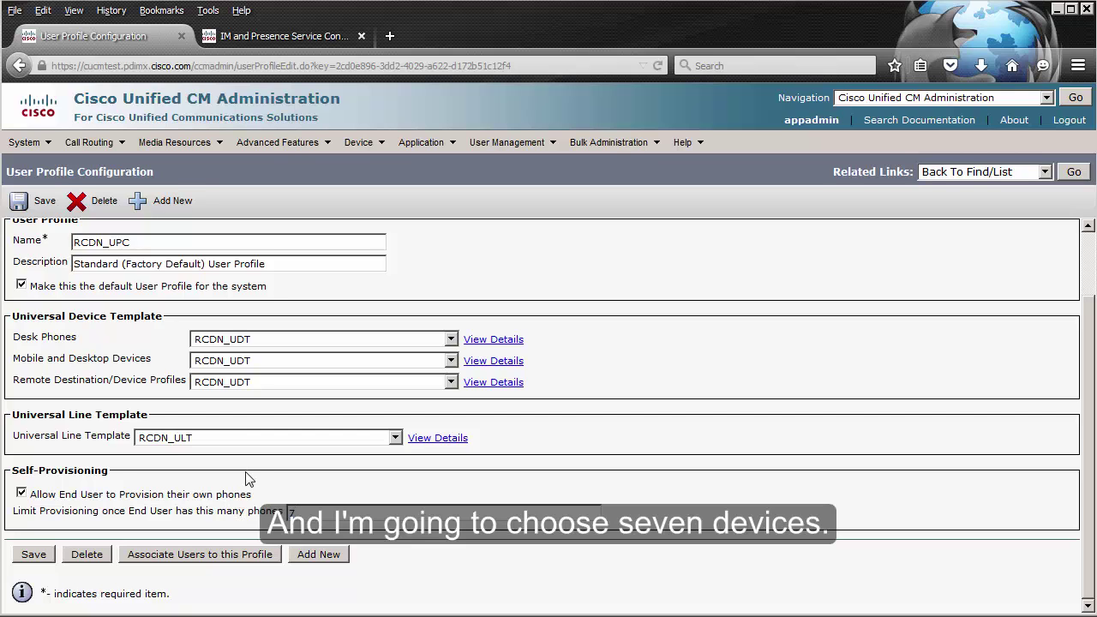
{"action": "left_click", "coordinate": [33, 554]}
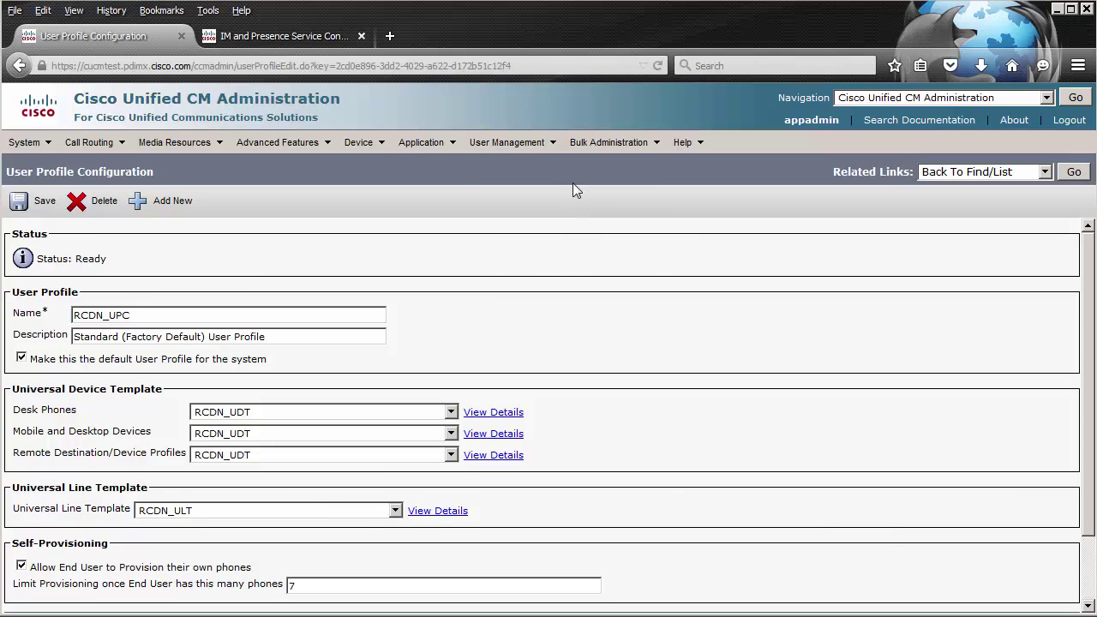
{"action": "left_click", "coordinate": [512, 153]}
Open the Default Feature Group Template and rename it RCDN_FGT.
{"action": "mouse_move", "coordinate": [525, 211]}
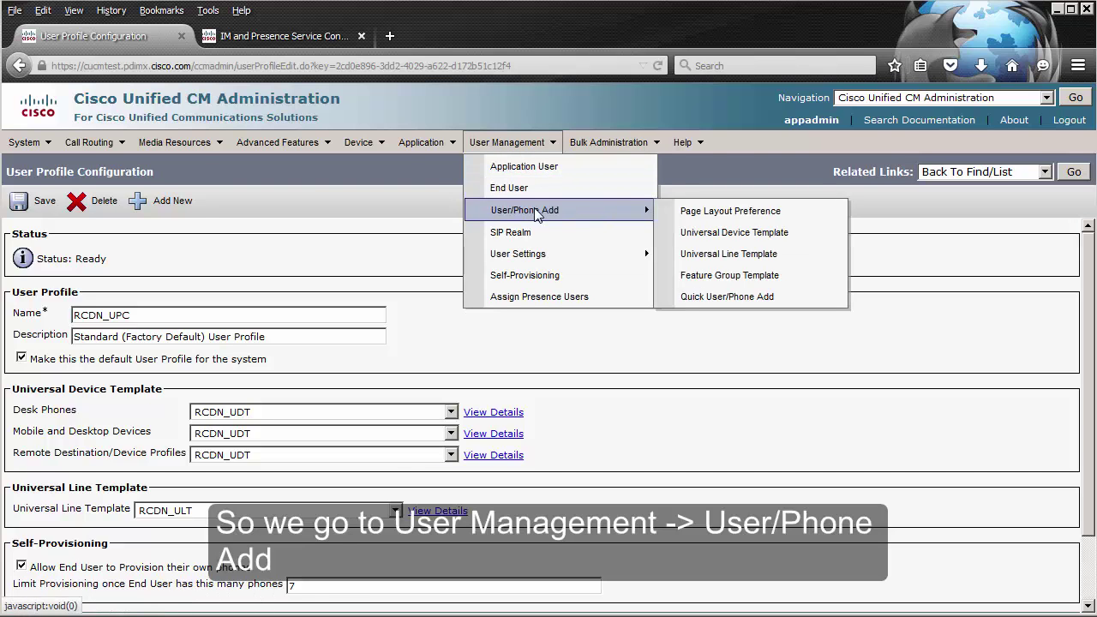
{"action": "left_click", "coordinate": [754, 280]}
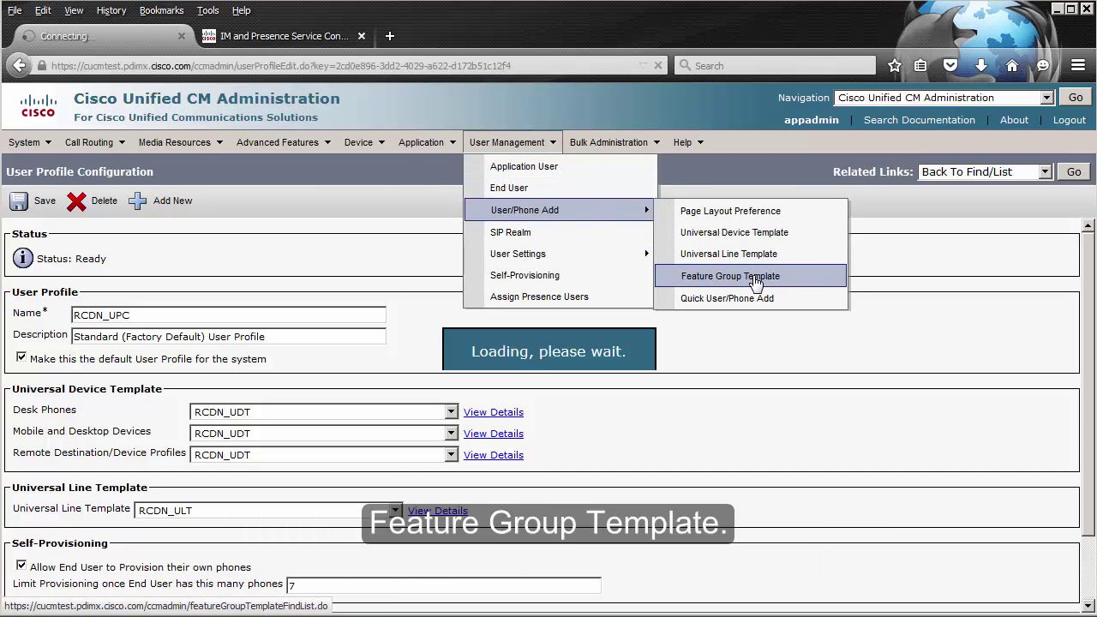
{"action": "left_click", "coordinate": [517, 259]}
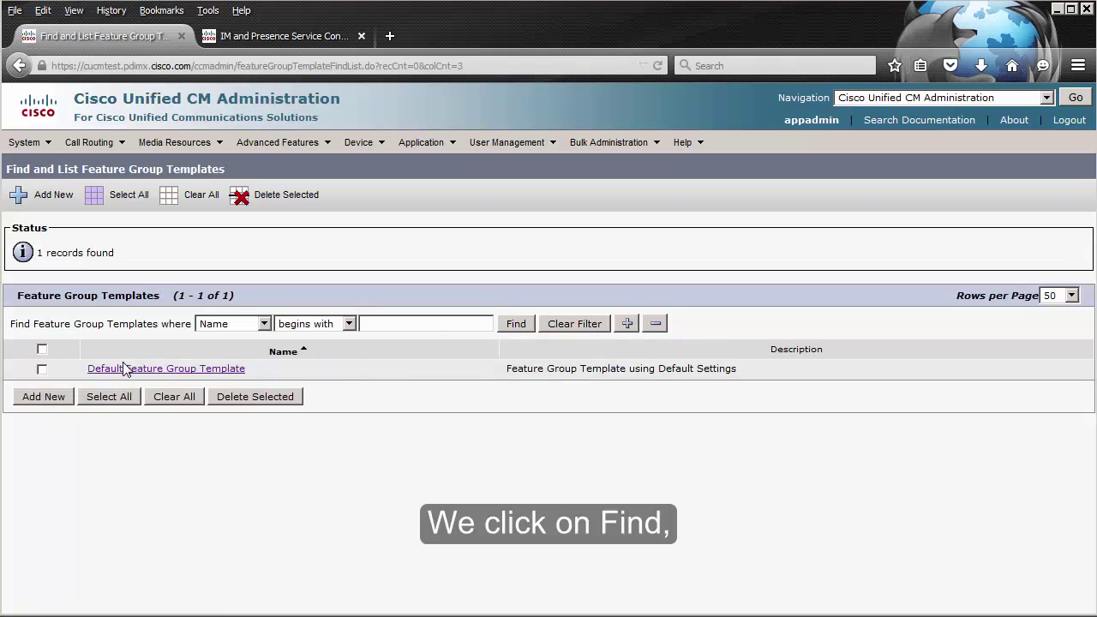
{"action": "left_click", "coordinate": [139, 371]}
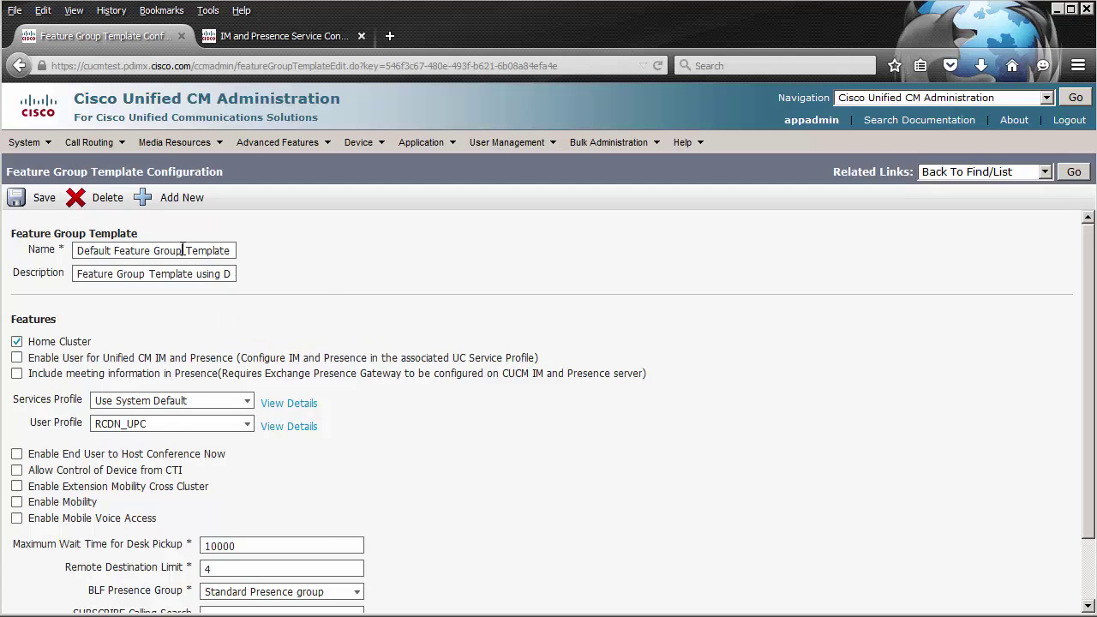
{"action": "triple_click", "coordinate": [175, 250]}
{"action": "type", "text": "RCDN_FGT"}
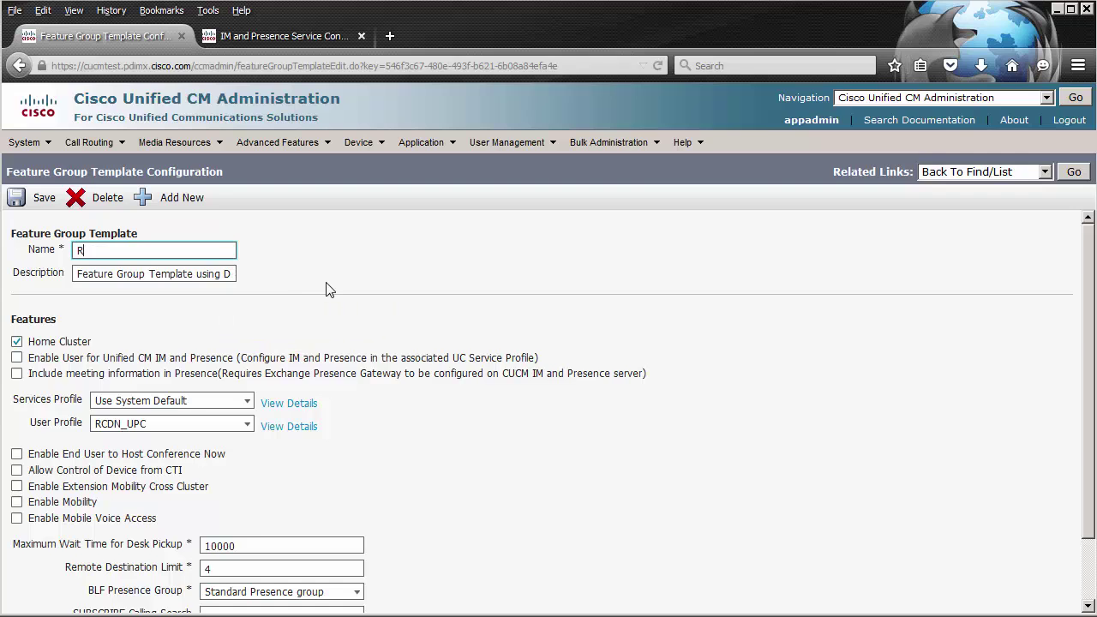
Enable IM and Presence with meeting information, using RCDN_SP as the services profile.
{"action": "left_click", "coordinate": [17, 358]}
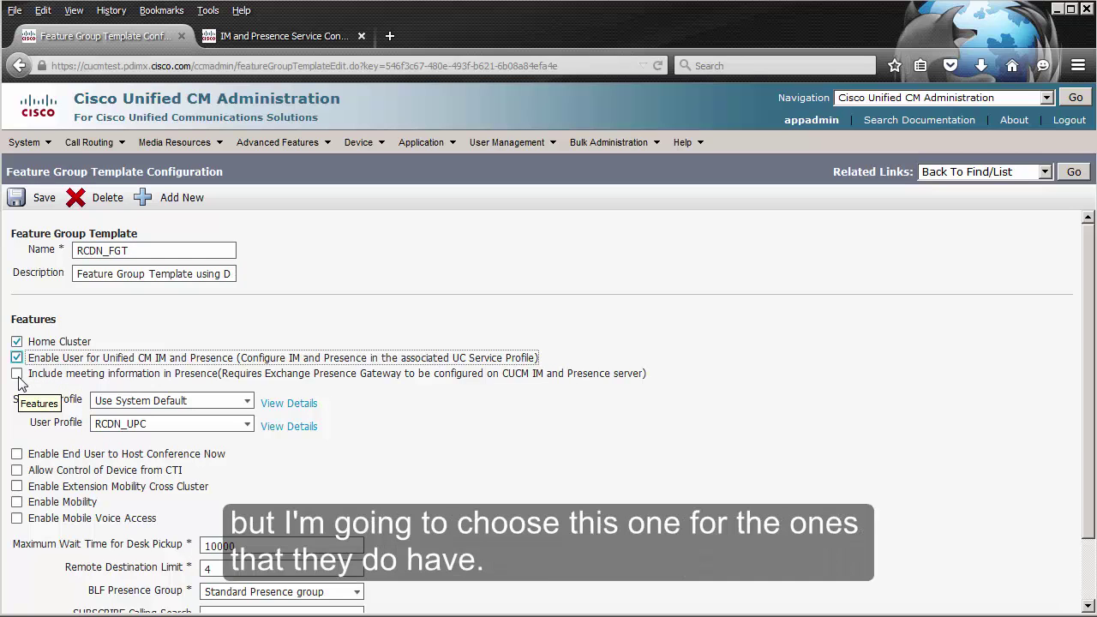
{"action": "left_click", "coordinate": [18, 373]}
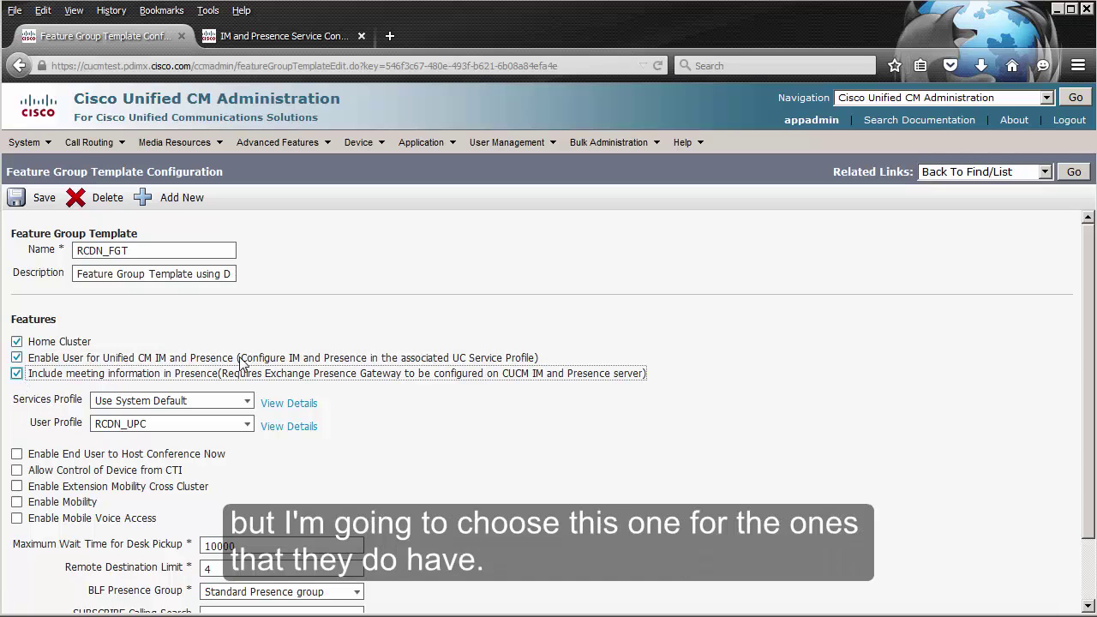
{"action": "left_click", "coordinate": [248, 401]}
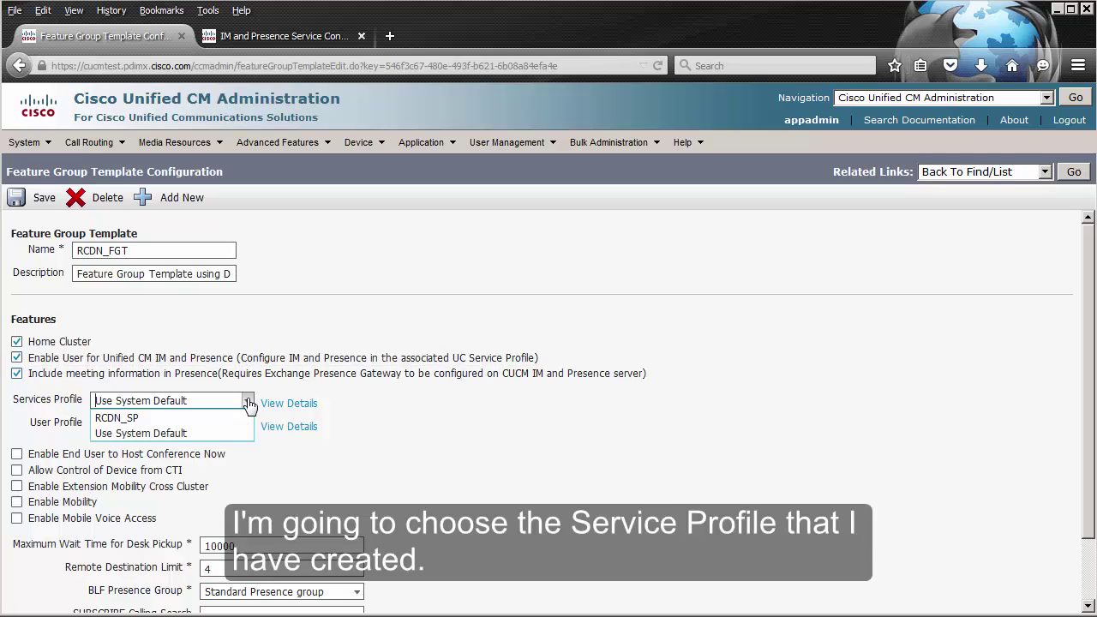
{"action": "left_click", "coordinate": [144, 417]}
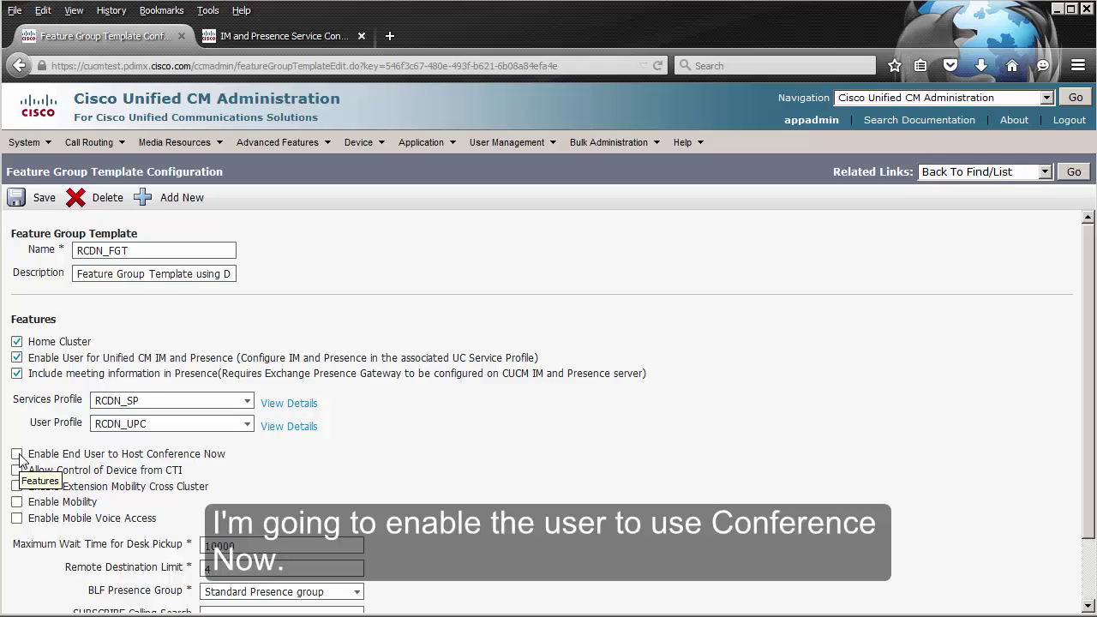
Enable Conference Now, CTI control, Extension Mobility Cross Cluster, Mobility and Mobile Voice Access.
{"action": "left_click", "coordinate": [17, 455]}
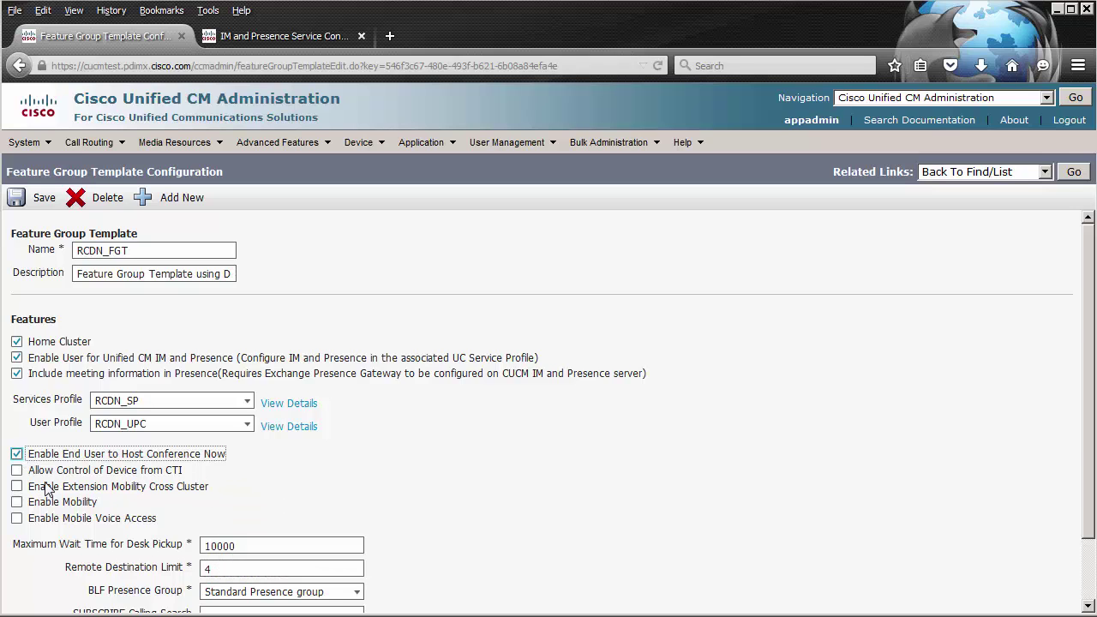
{"action": "left_click", "coordinate": [17, 471]}
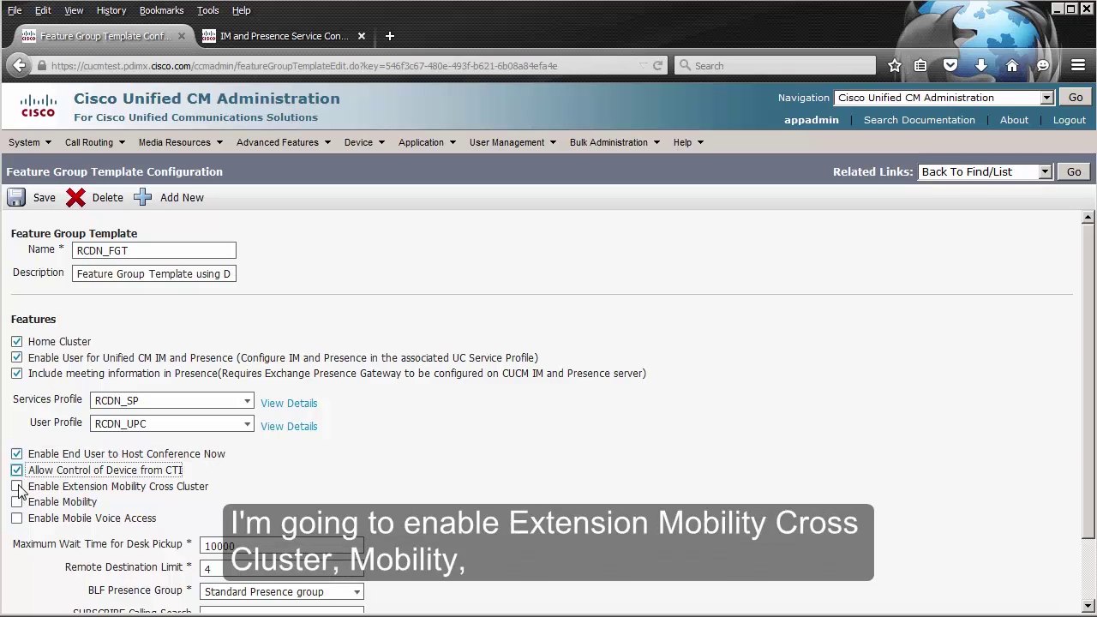
{"action": "left_click", "coordinate": [17, 485]}
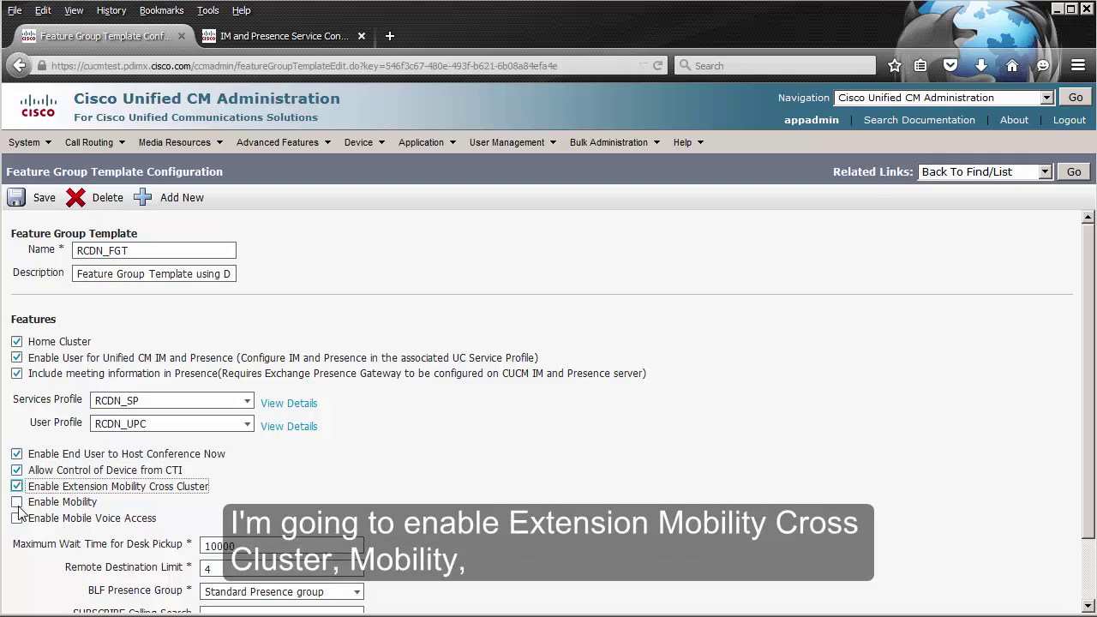
{"action": "left_click", "coordinate": [17, 503]}
{"action": "left_click", "coordinate": [17, 518]}
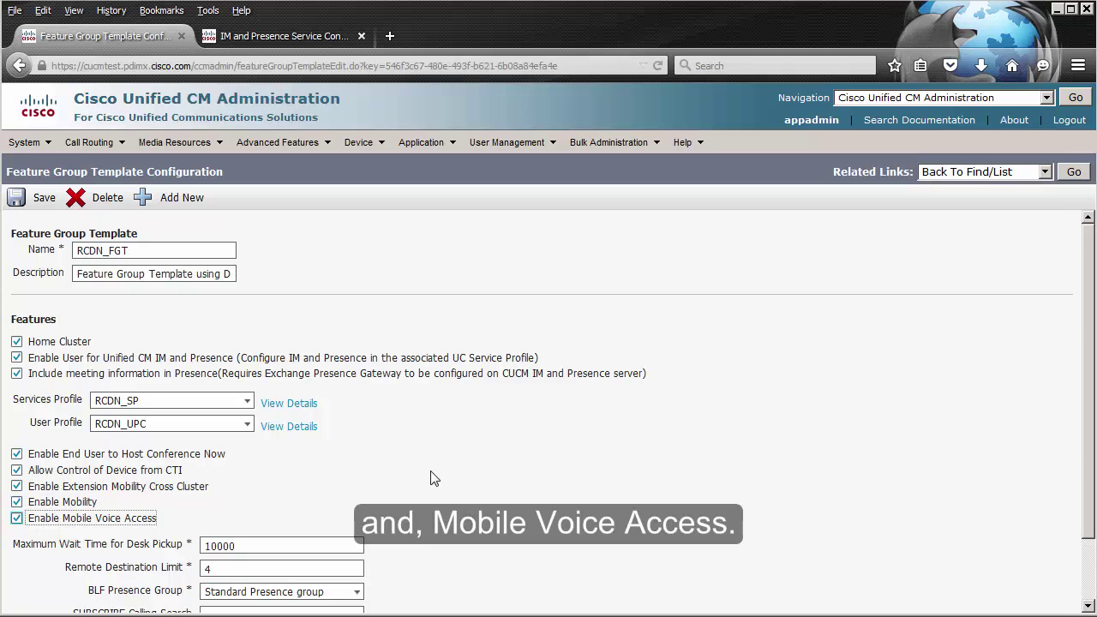
Set the SUBSCRIBE calling search space to Internal-CSS and save the template.
{"action": "scroll", "coordinate": [432, 476], "scroll_direction": "down", "scroll_amount": 2}
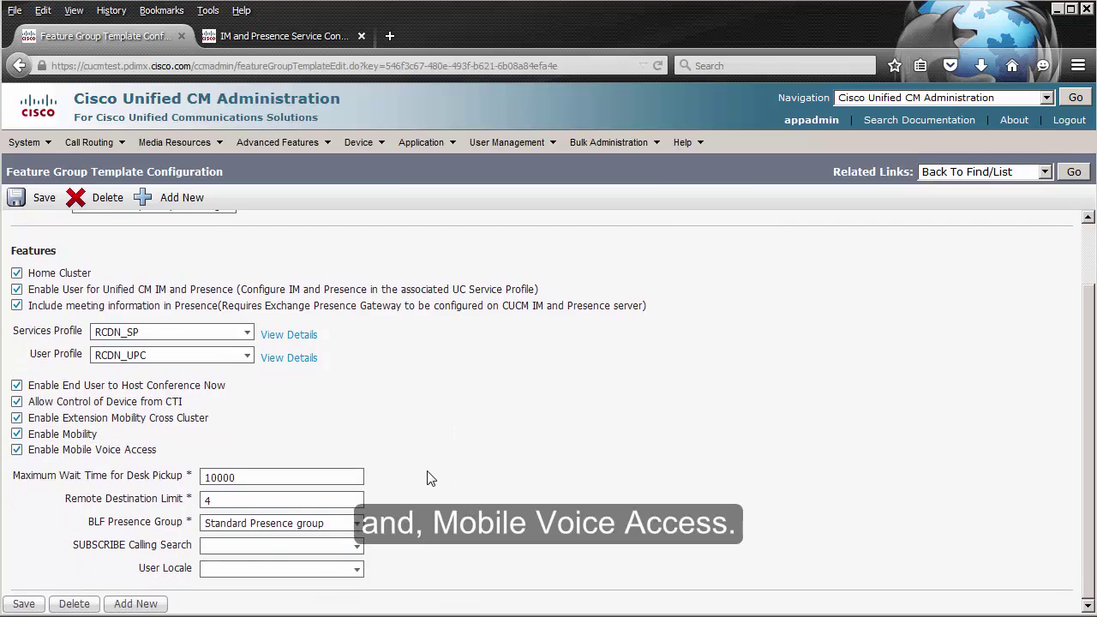
{"action": "left_click", "coordinate": [356, 551]}
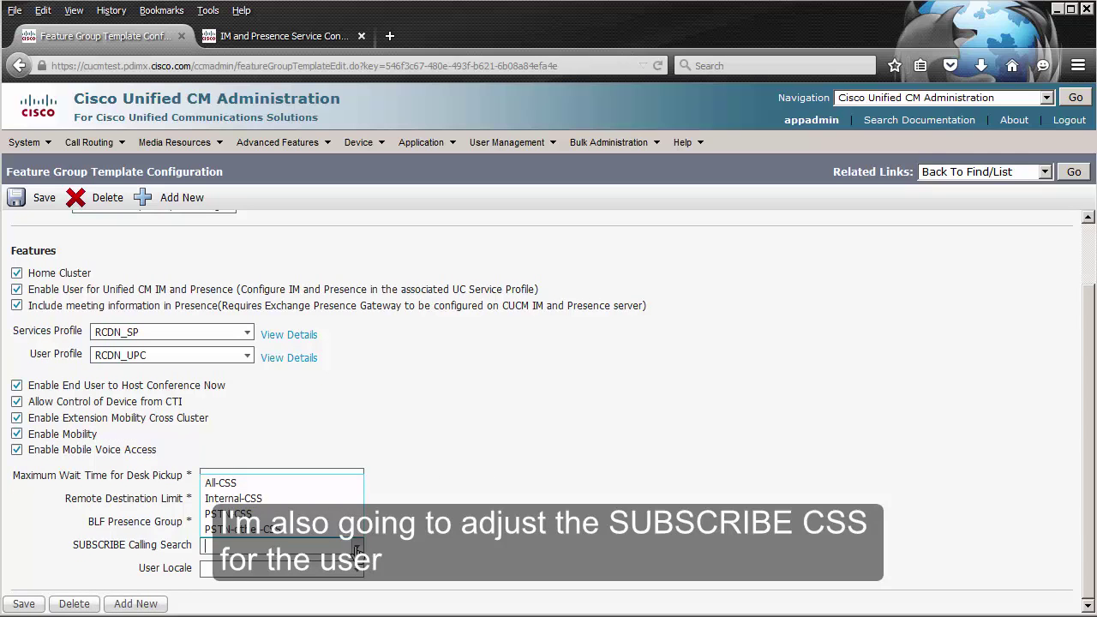
{"action": "left_click", "coordinate": [268, 499]}
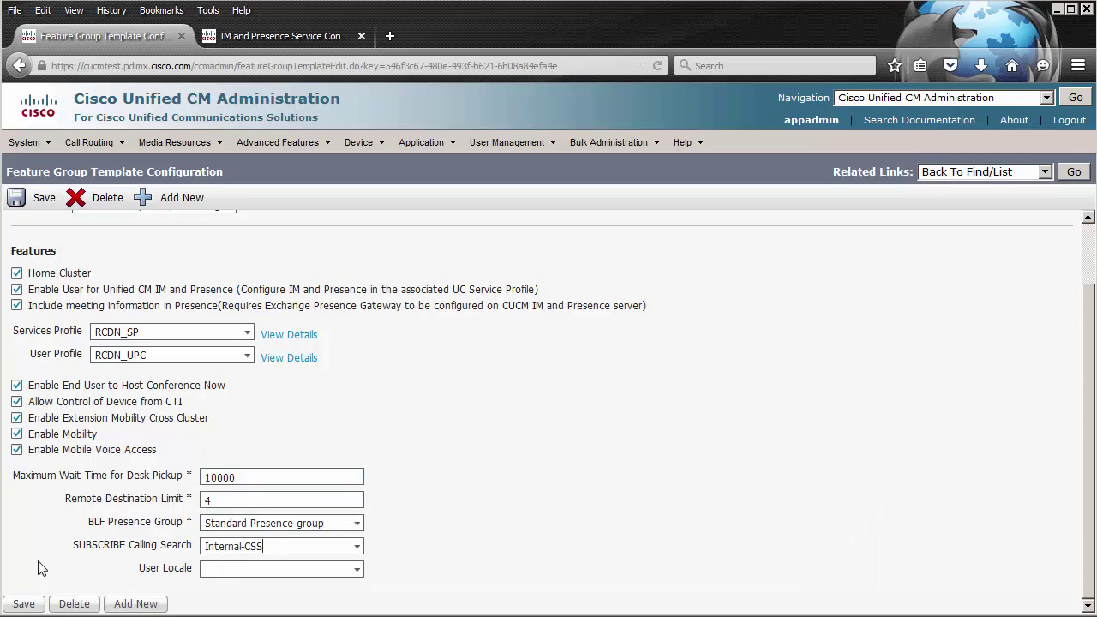
{"action": "left_click", "coordinate": [26, 605]}
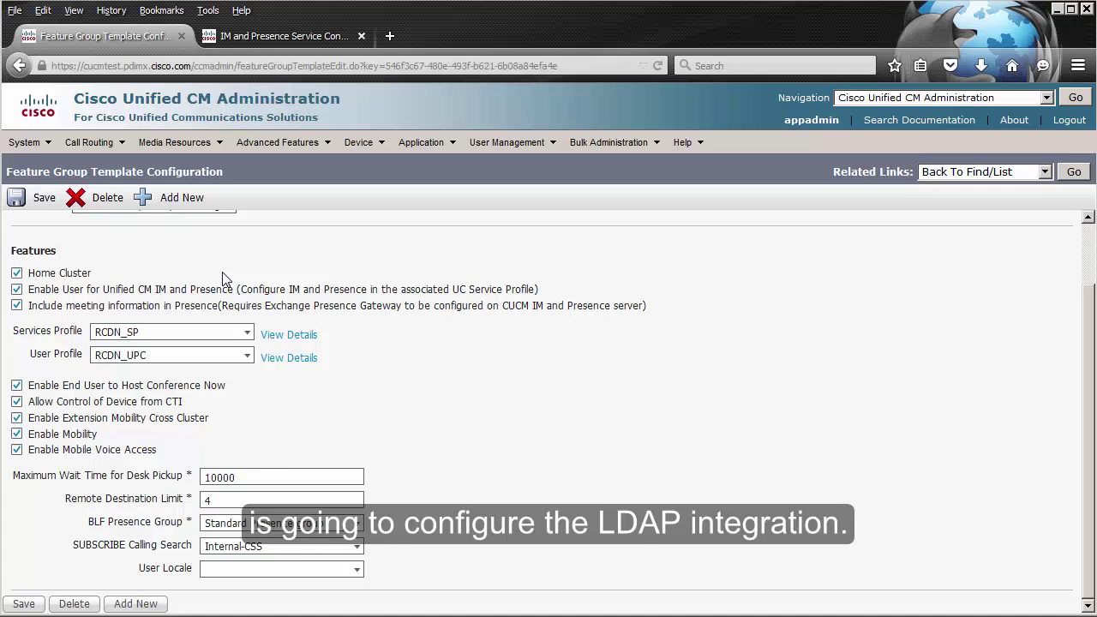
Save LDAP System settings syncing from Microsoft Active Directory with sAMAccountName as user ID.
{"action": "mouse_move", "coordinate": [24, 142]}
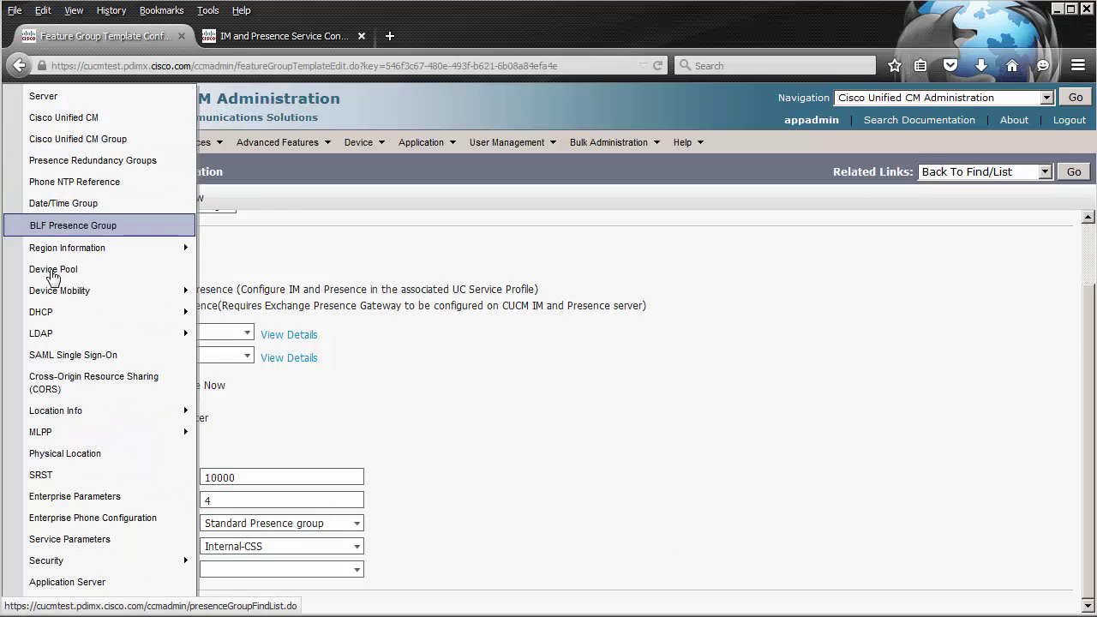
{"action": "mouse_move", "coordinate": [82, 335]}
{"action": "left_click", "coordinate": [272, 342]}
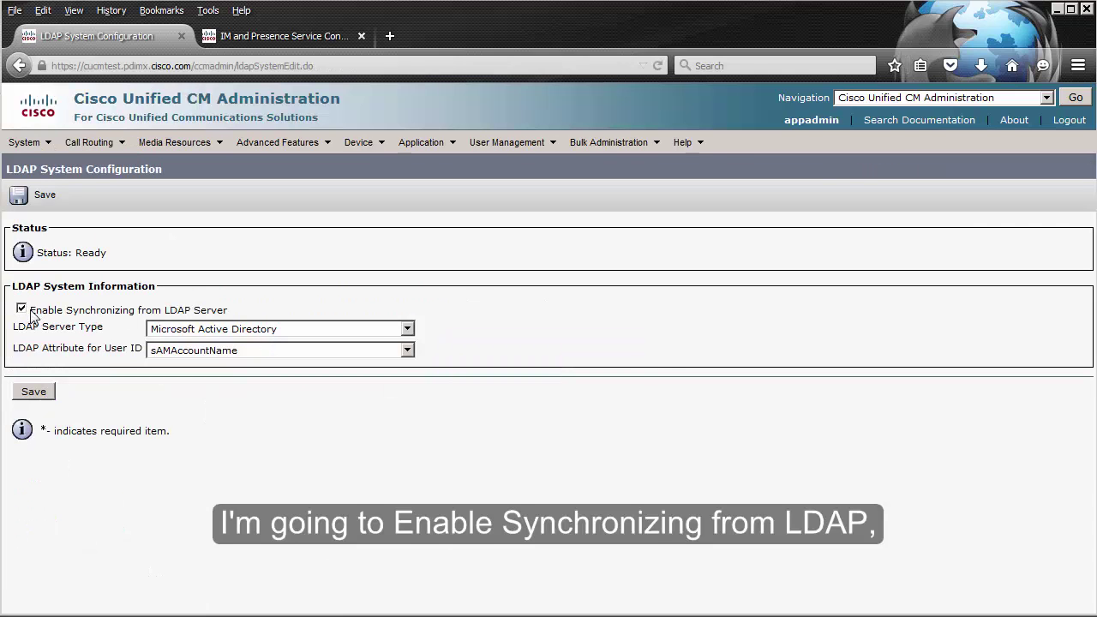
{"action": "left_click", "coordinate": [407, 350]}
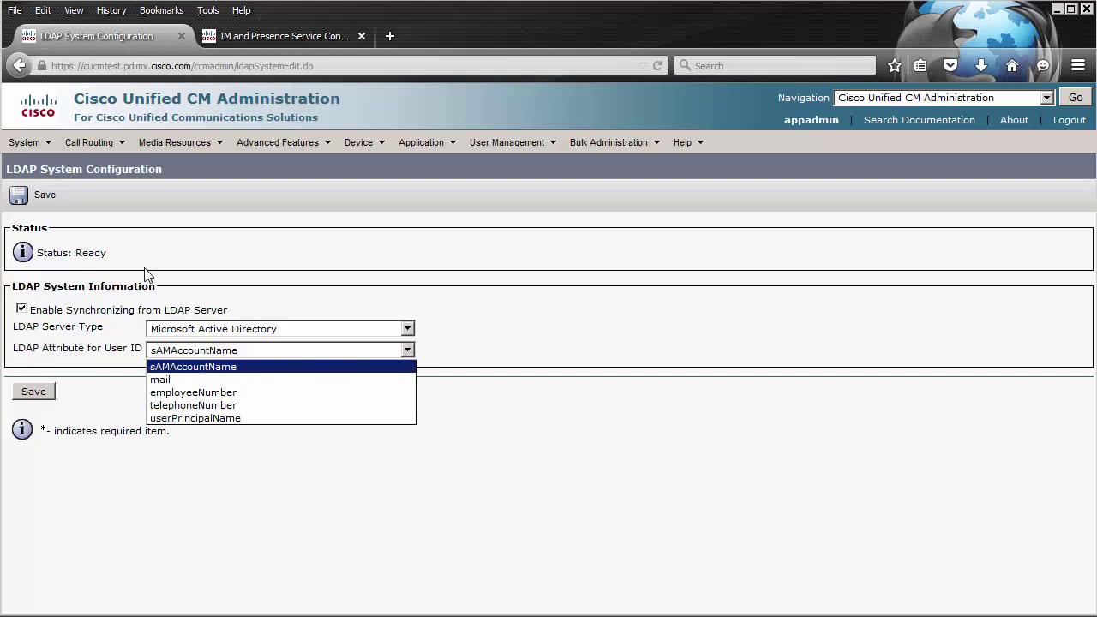
{"action": "left_click", "coordinate": [33, 391]}
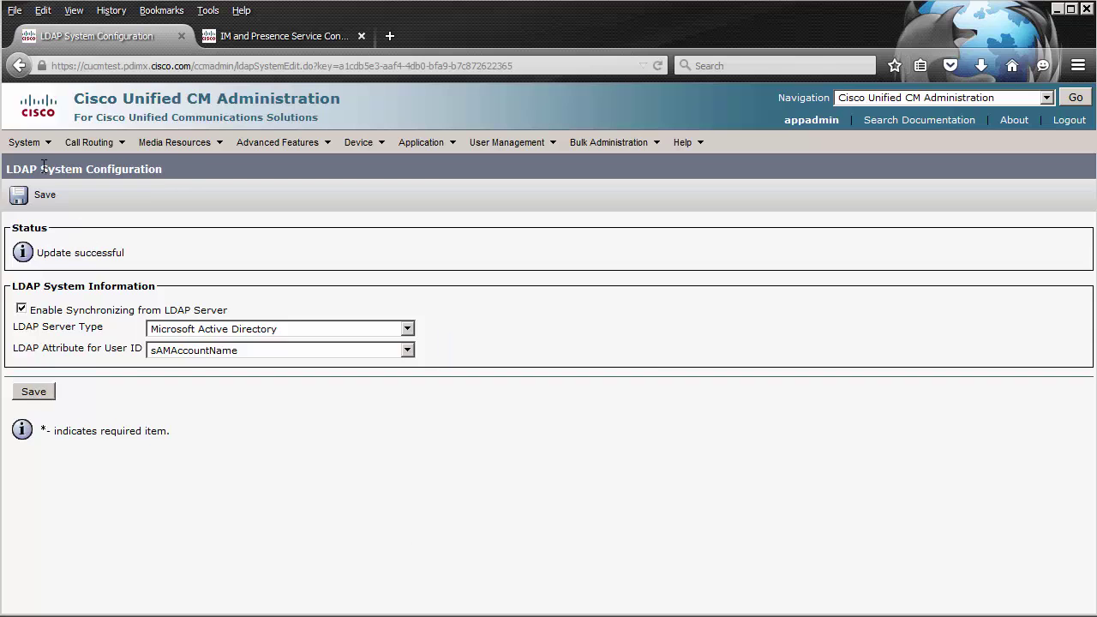
{"action": "left_click", "coordinate": [24, 142]}
List the LDAP directories and start adding a new one.
{"action": "mouse_move", "coordinate": [91, 333]}
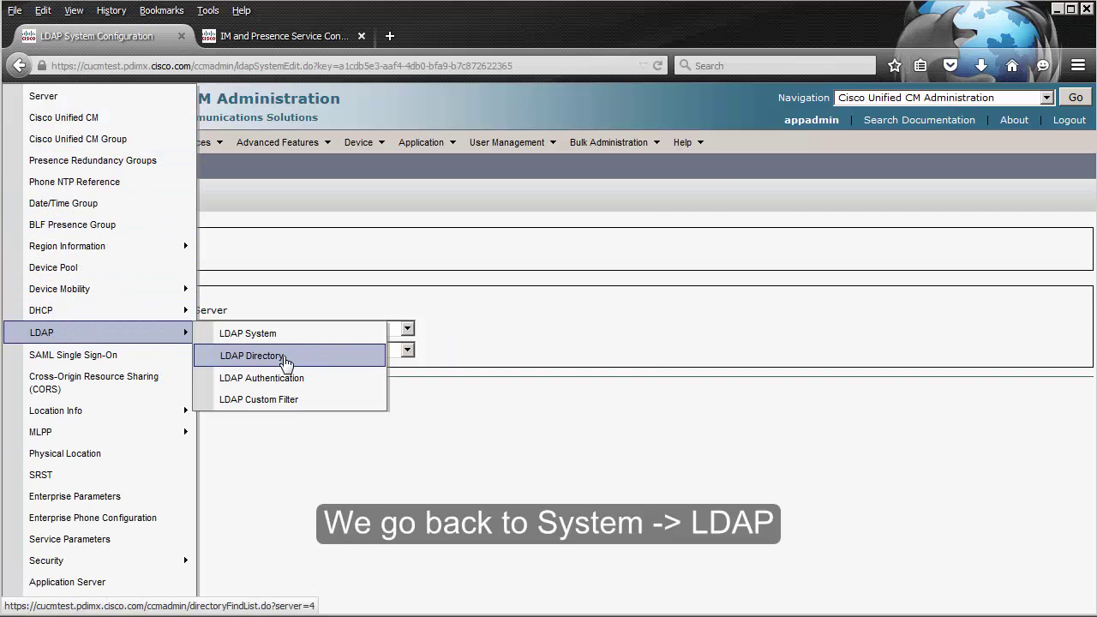
{"action": "left_click", "coordinate": [285, 357]}
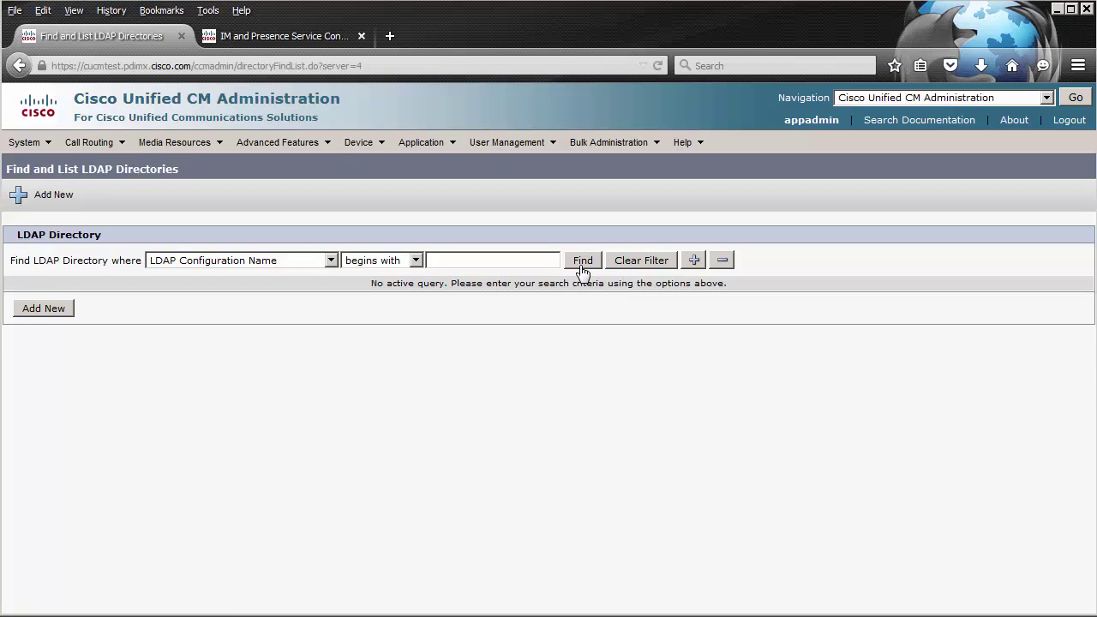
{"action": "left_click", "coordinate": [581, 262]}
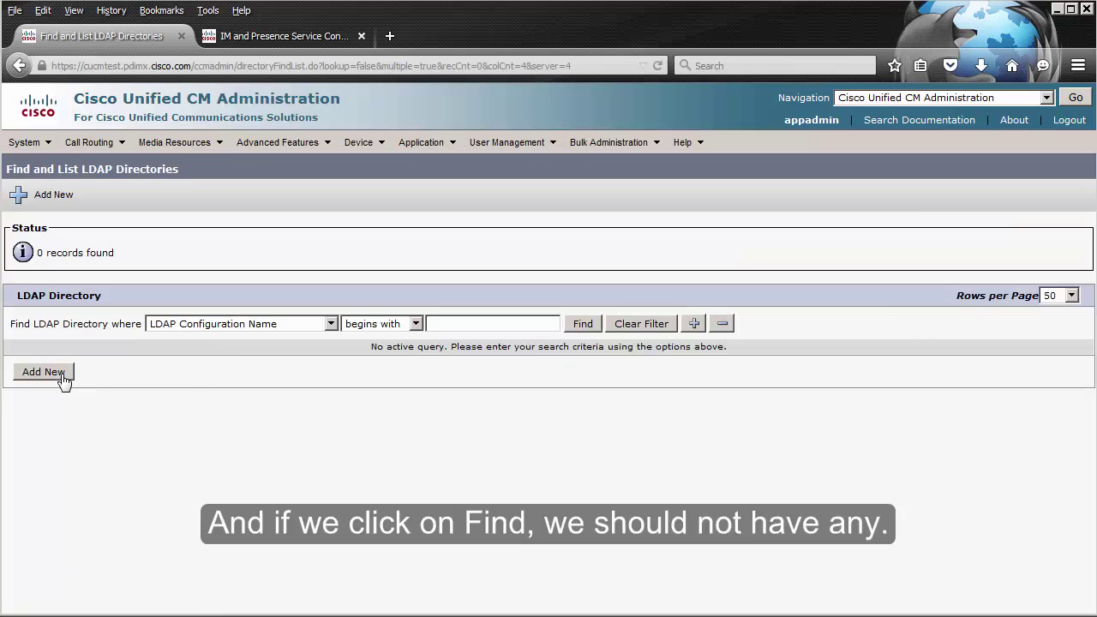
{"action": "left_click", "coordinate": [63, 377]}
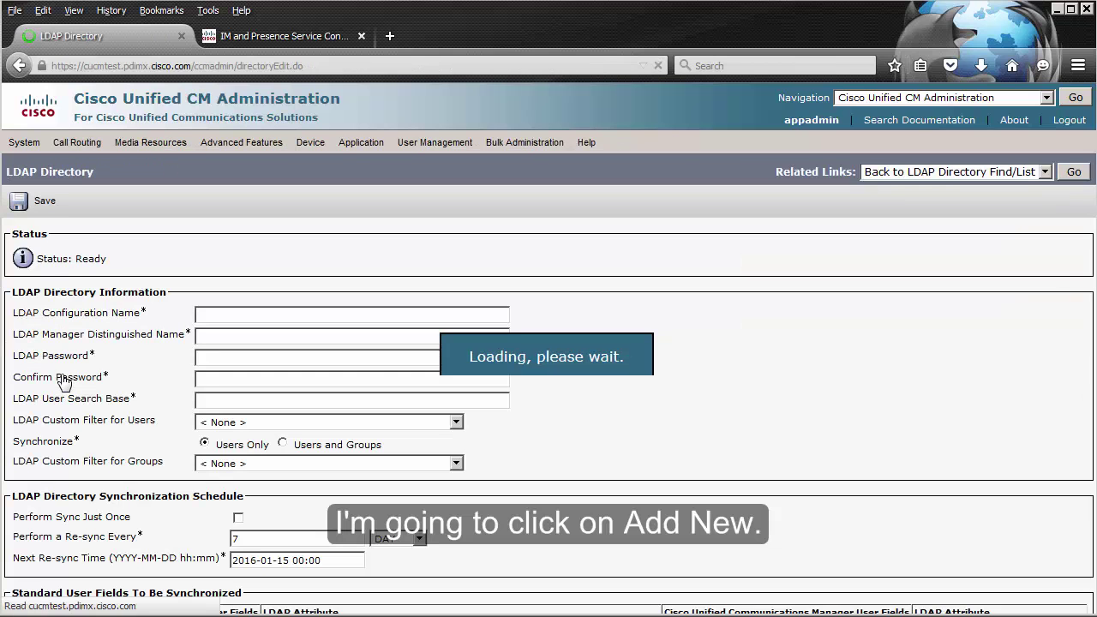
Name the directory 'pdimx domain' and enter the manager distinguished name and account password.
{"action": "left_click", "coordinate": [244, 315]}
{"action": "type", "text": "pdimx domain"}
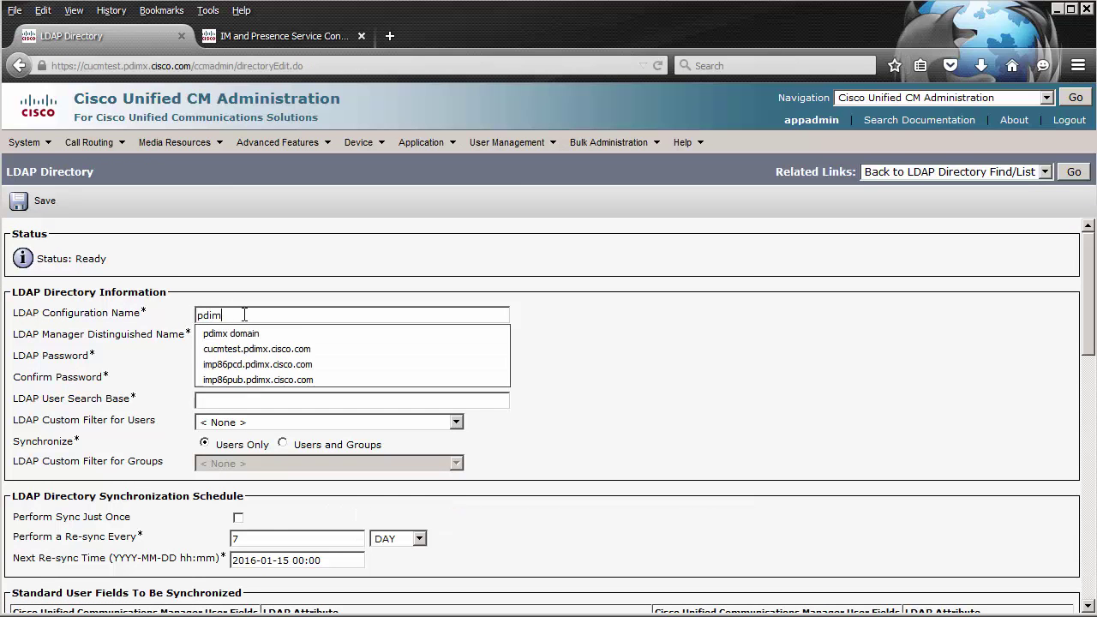
{"action": "left_click", "coordinate": [247, 337]}
{"action": "type", "text": "CN=Administrator, CN=Users, DC=pdimx, DC=cisco, DC=com"}
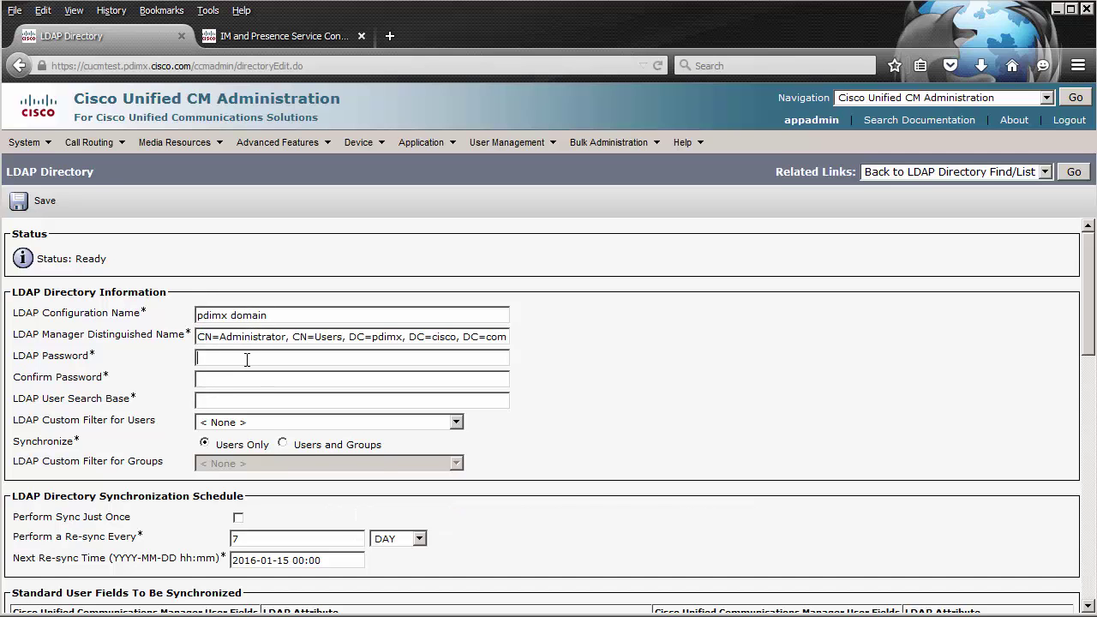
{"action": "left_click", "coordinate": [247, 359]}
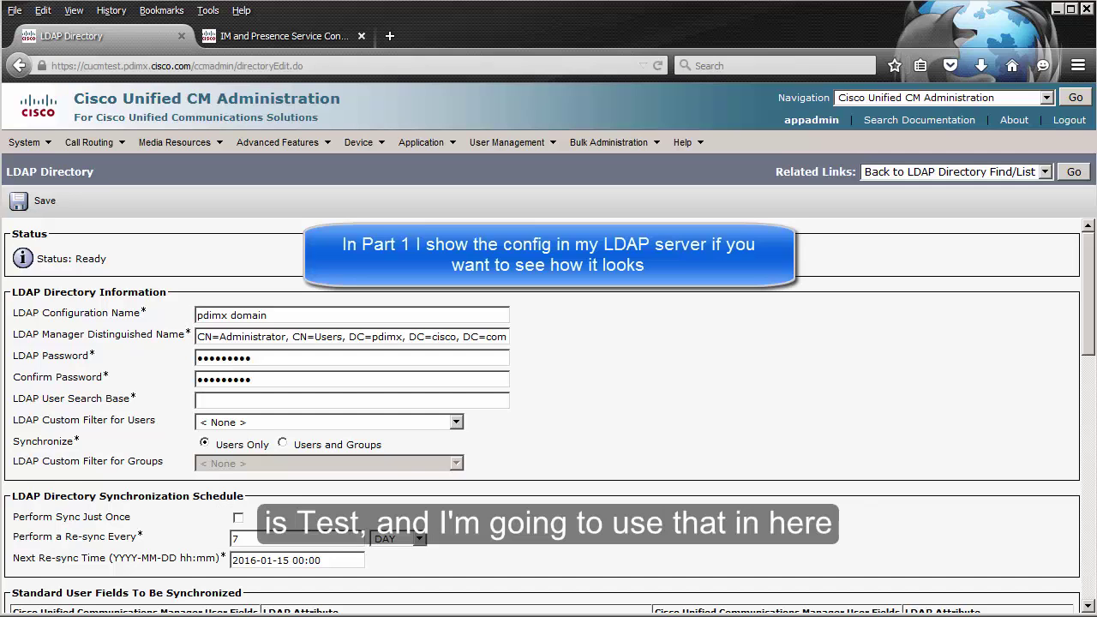
Set the user search base to OU=Test, DC=pdimx, DC=cisco, DC=com, syncing Users and Groups.
{"action": "left_click", "coordinate": [247, 402]}
{"action": "type", "text": "OU="}
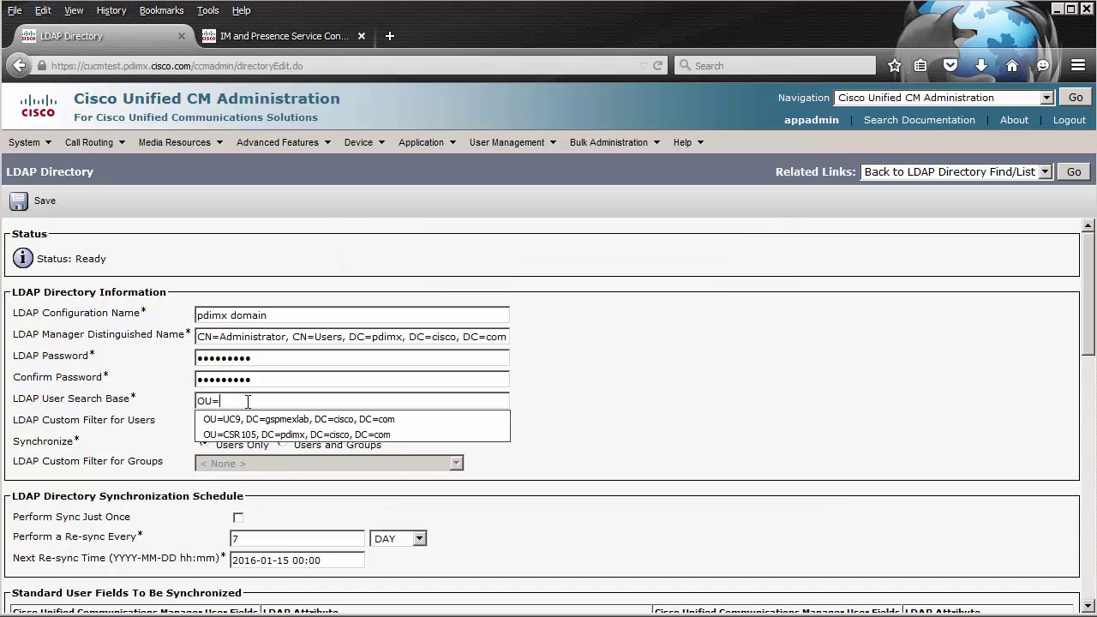
{"action": "type", "text": "Test"}
{"action": "type", "text": ", DC=pdimx, DC=cisco, DC=com"}
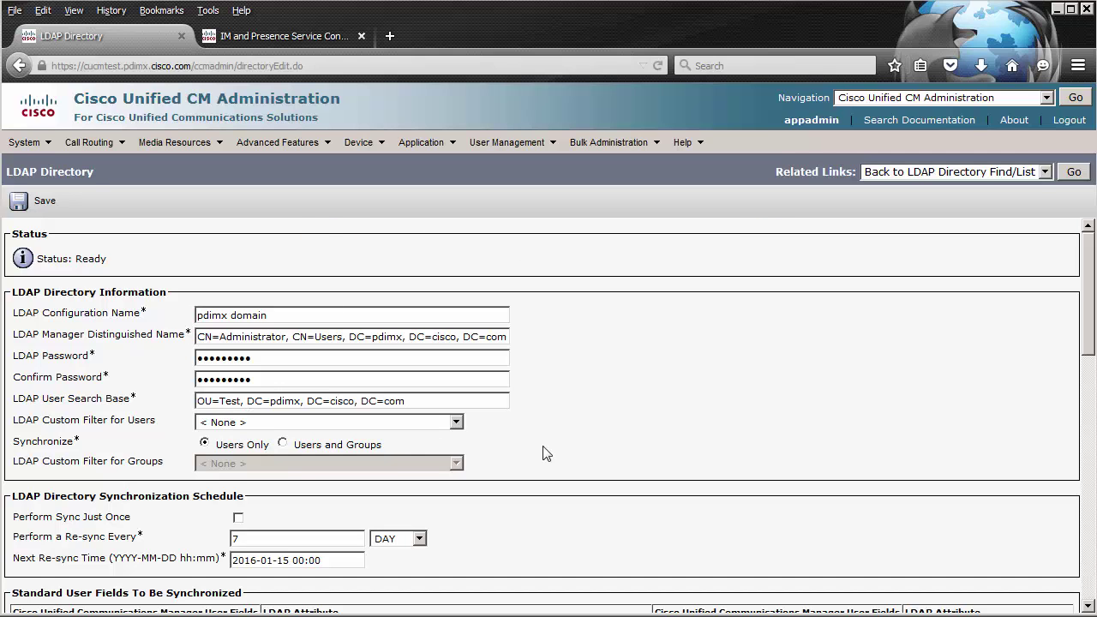
{"action": "left_click", "coordinate": [283, 444]}
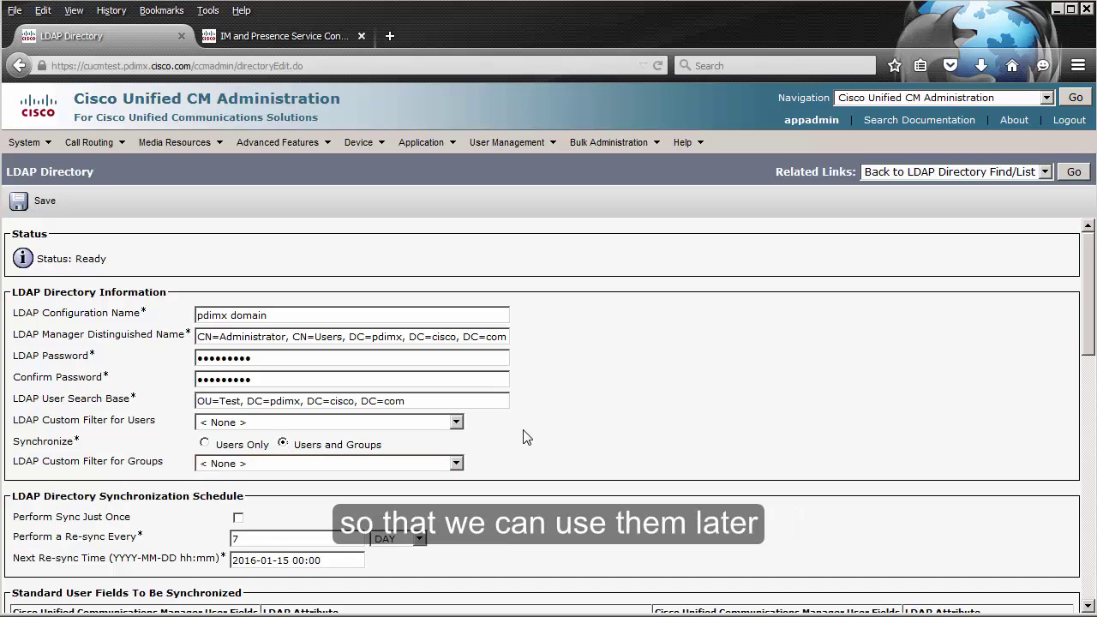
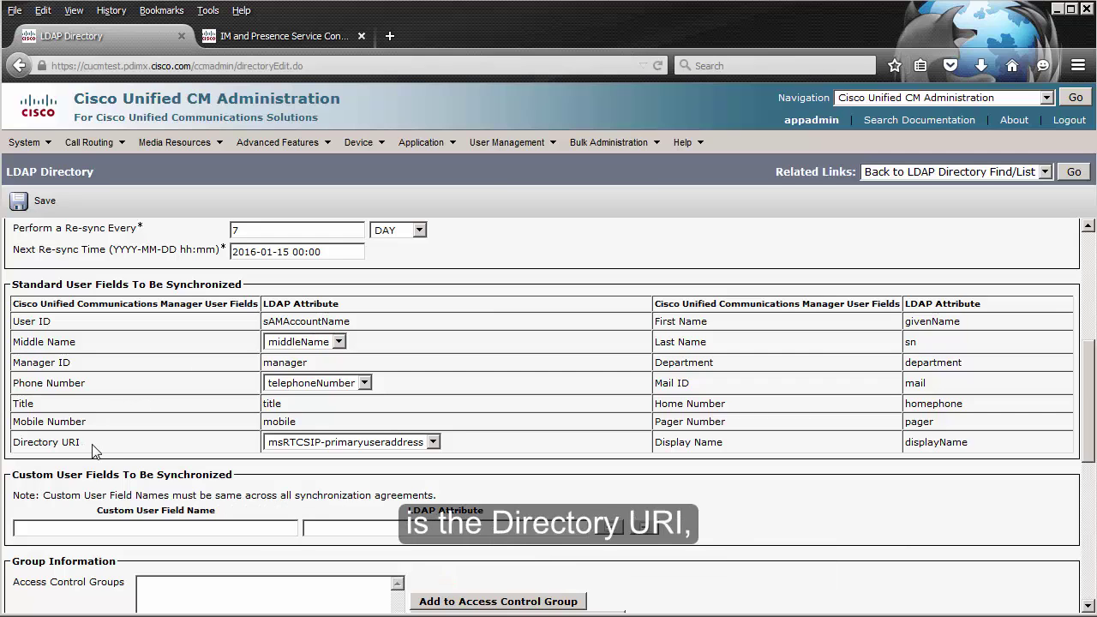
Set the Directory URI's LDAP attribute to mail.
{"action": "left_click", "coordinate": [433, 442]}
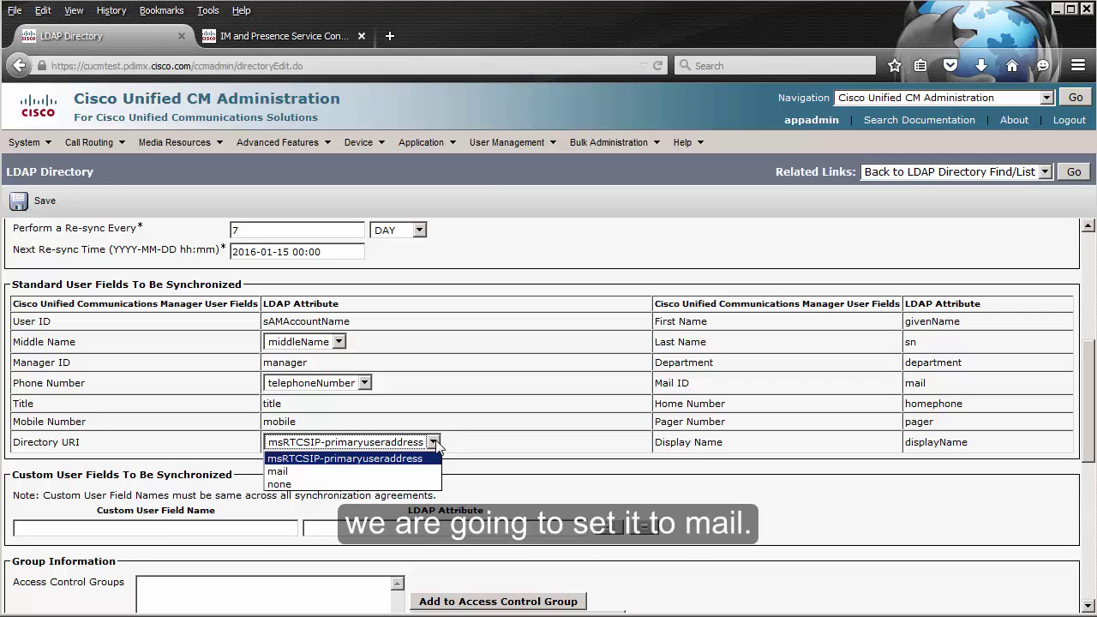
{"action": "left_click", "coordinate": [373, 477]}
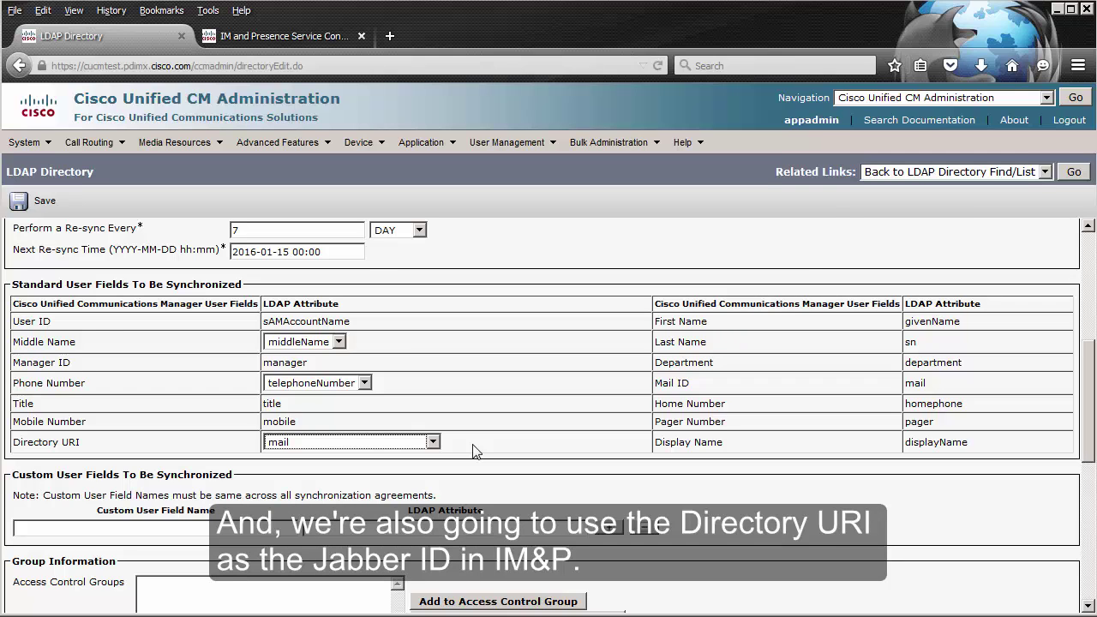
{"action": "scroll", "coordinate": [476, 451], "scroll_direction": "down", "scroll_amount": 5}
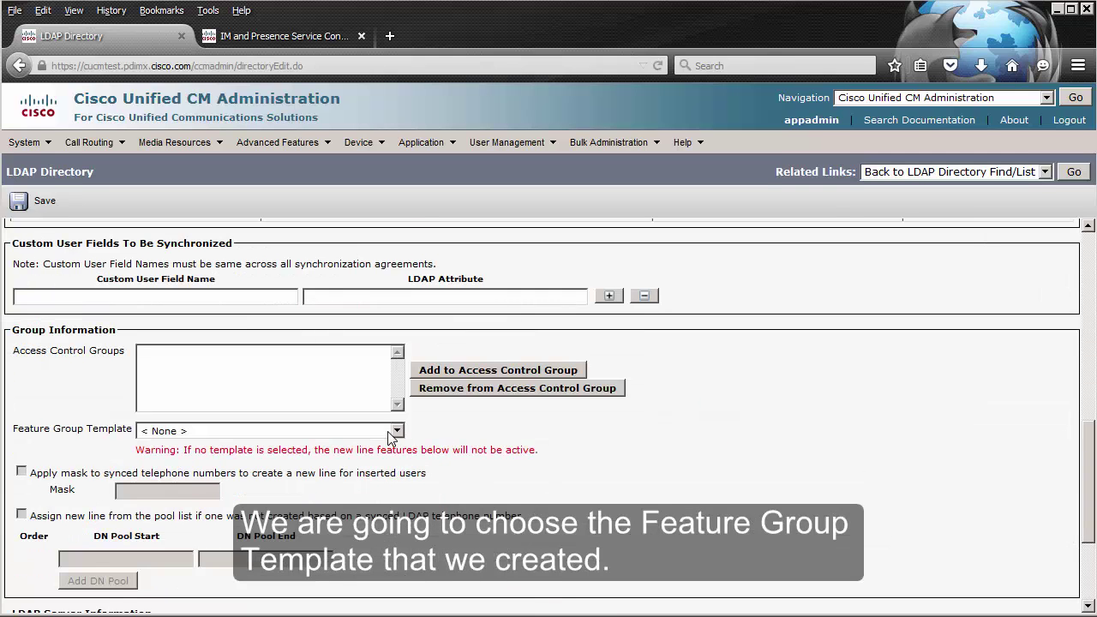
Choose the RCDN_FGT feature group template and apply mask XXXXXXXXXXX to synced telephone numbers.
{"action": "left_click", "coordinate": [397, 430]}
{"action": "left_click", "coordinate": [211, 460]}
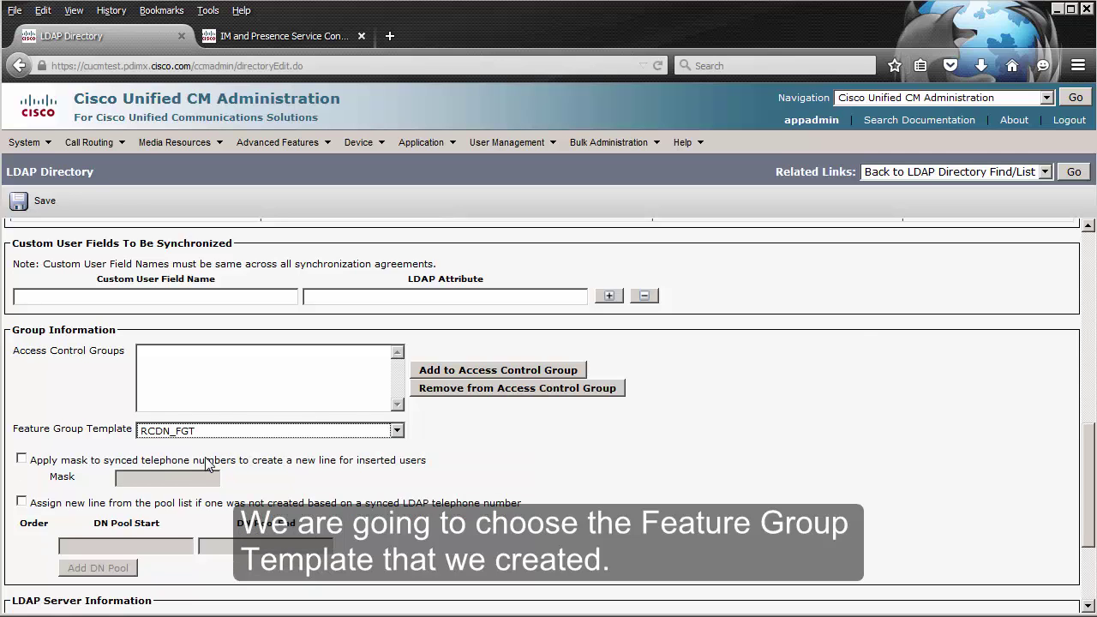
{"action": "left_click", "coordinate": [23, 459]}
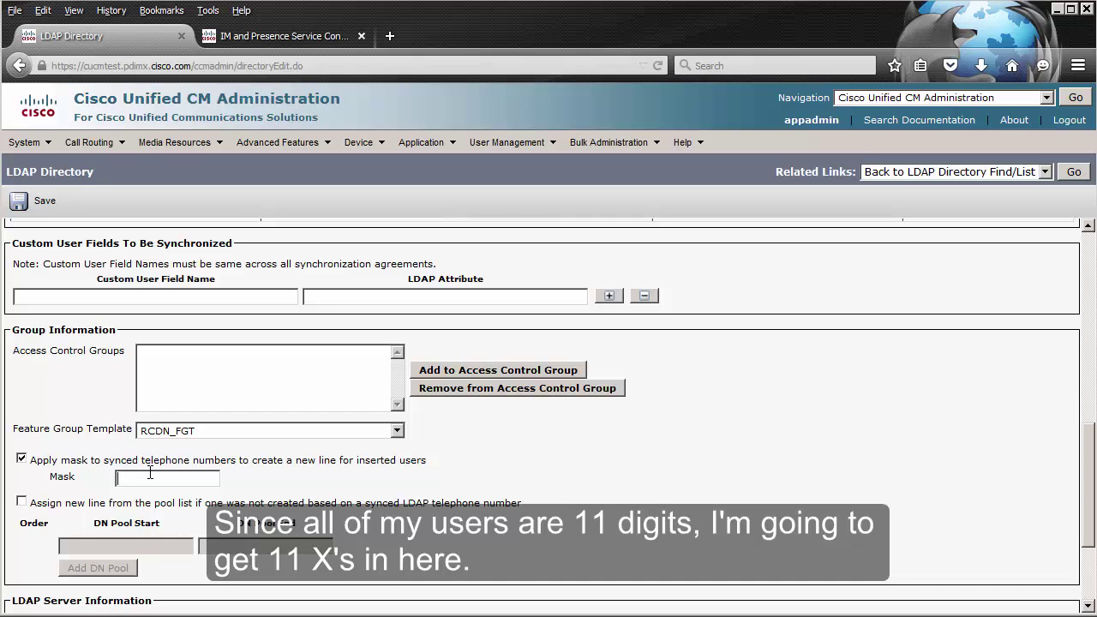
{"action": "type", "text": "XXXXXXXXXXX"}
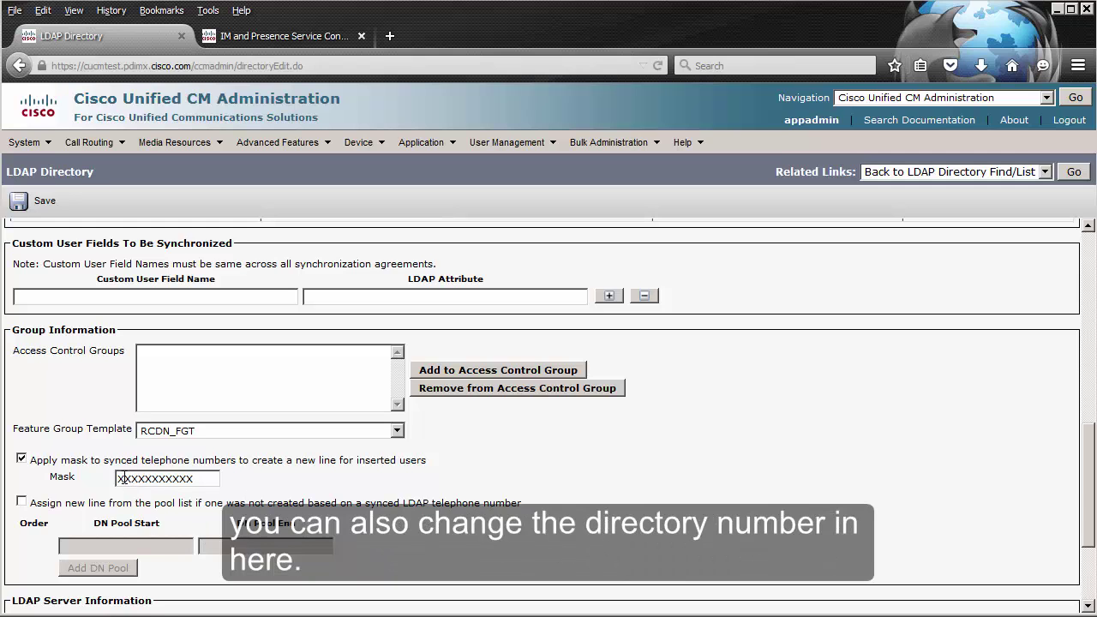
{"action": "left_click_drag", "start_coordinate": [144, 478], "coordinate": [85, 480]}
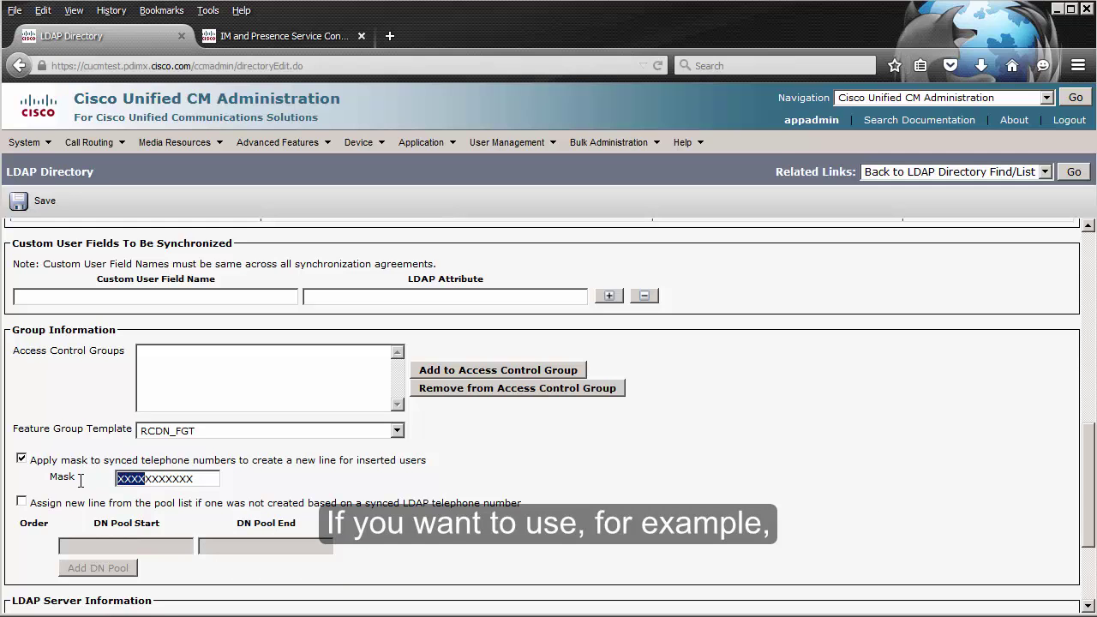
{"action": "type", "text": "1409"}
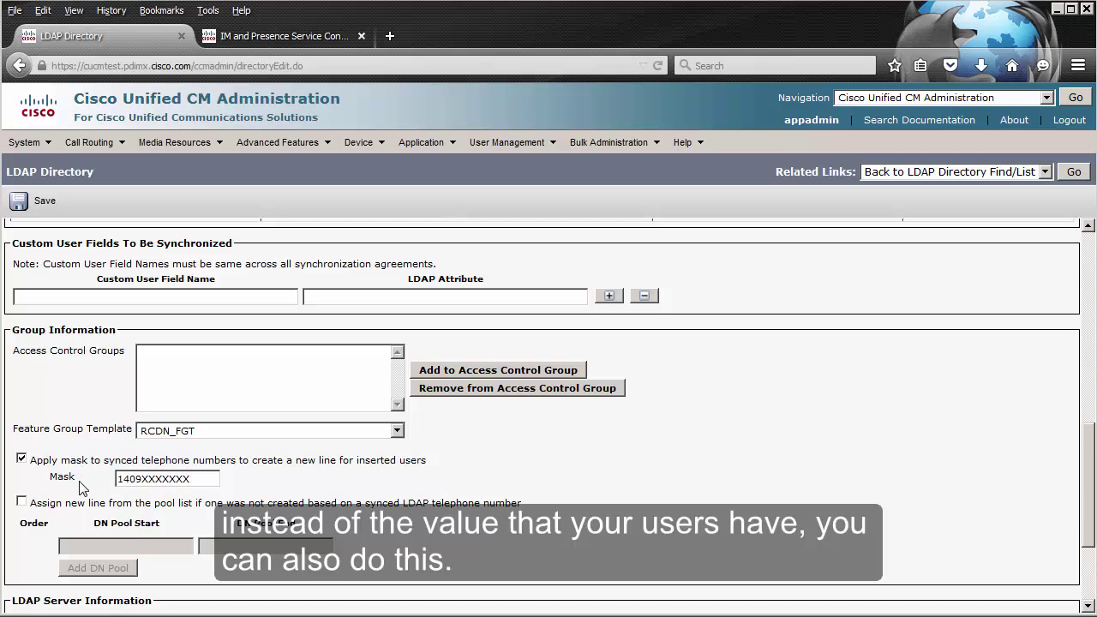
{"action": "key", "text": "BackSpace"}
{"action": "key", "text": "BackSpace"}
{"action": "key", "text": "BackSpace"}
{"action": "key", "text": "BackSpace"}
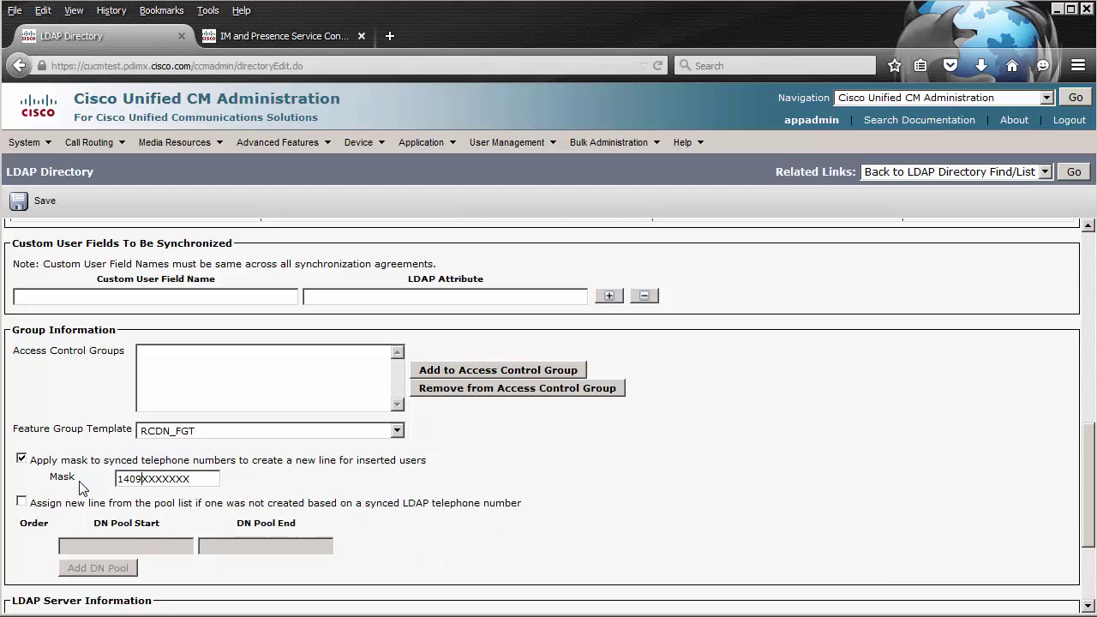
{"action": "type", "text": "XXXX"}
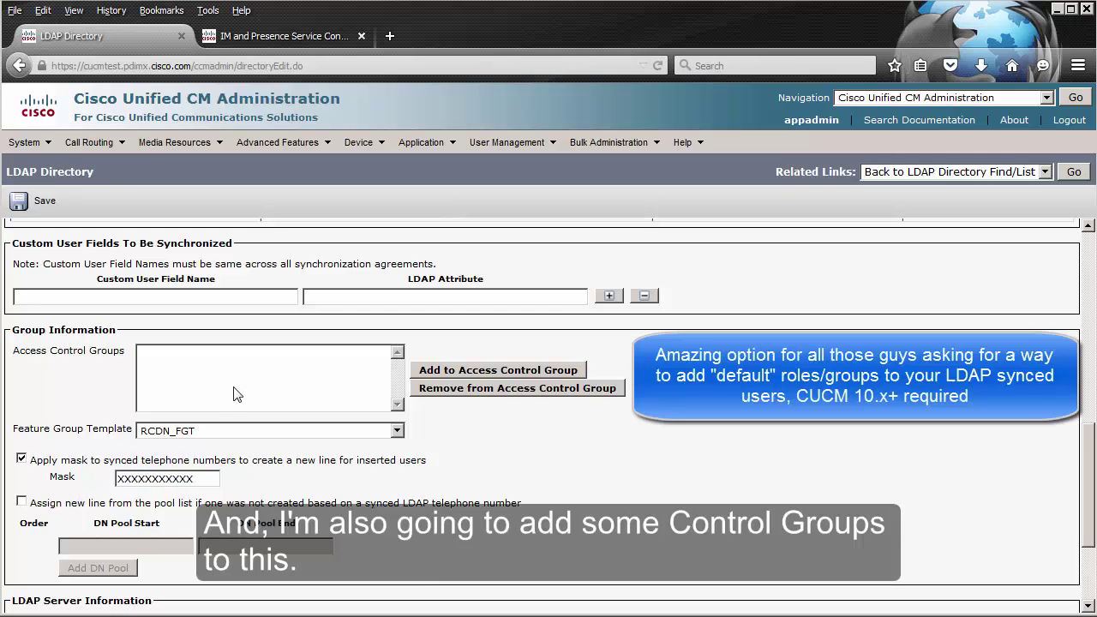
Add Standard CCM End Users and eight Standard CTI groups as access control groups.
{"action": "left_click", "coordinate": [488, 373]}
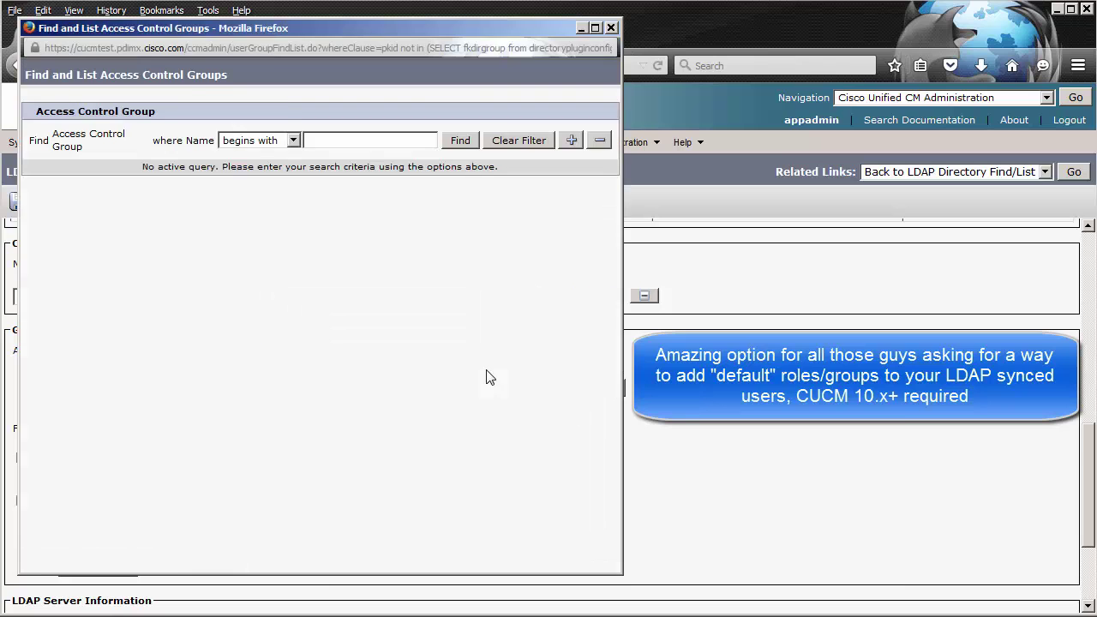
{"action": "left_click", "coordinate": [44, 379]}
{"action": "scroll", "coordinate": [598, 462], "scroll_direction": "down", "scroll_amount": 5}
{"action": "left_click", "coordinate": [44, 428]}
{"action": "left_click", "coordinate": [44, 271]}
{"action": "left_click", "coordinate": [45, 291]}
{"action": "left_click", "coordinate": [45, 330]}
{"action": "left_click", "coordinate": [44, 349]}
{"action": "left_click", "coordinate": [44, 369]}
{"action": "left_click", "coordinate": [44, 389]}
{"action": "left_click", "coordinate": [45, 409]}
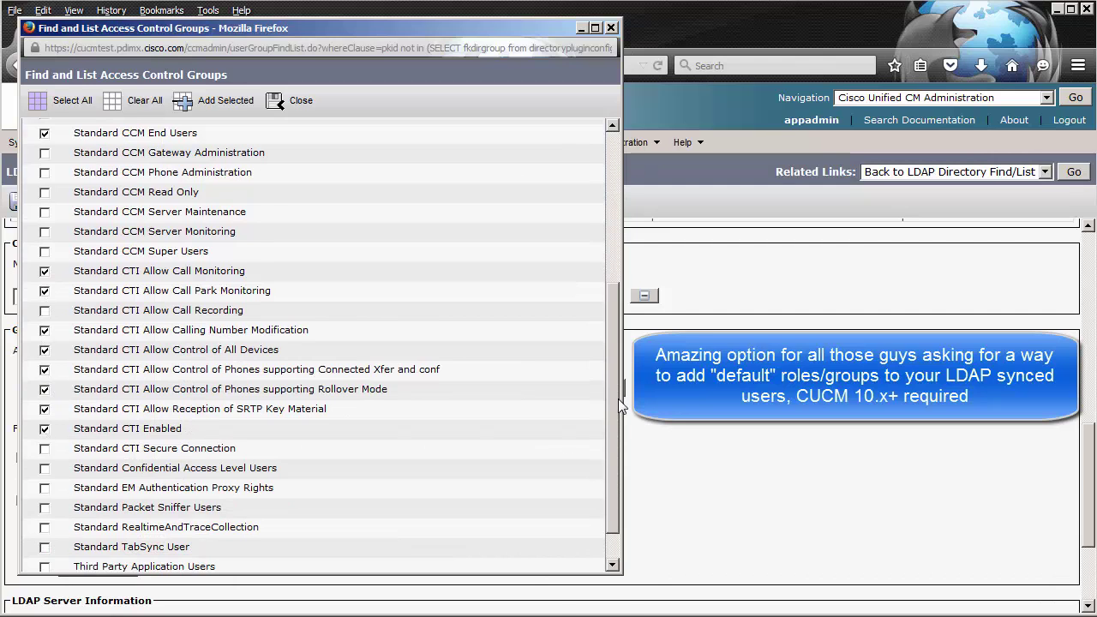
{"action": "scroll", "coordinate": [619, 411], "scroll_direction": "down", "scroll_amount": 2}
{"action": "left_click", "coordinate": [214, 553]}
{"action": "scroll", "coordinate": [243, 454], "scroll_direction": "down", "scroll_amount": 3}
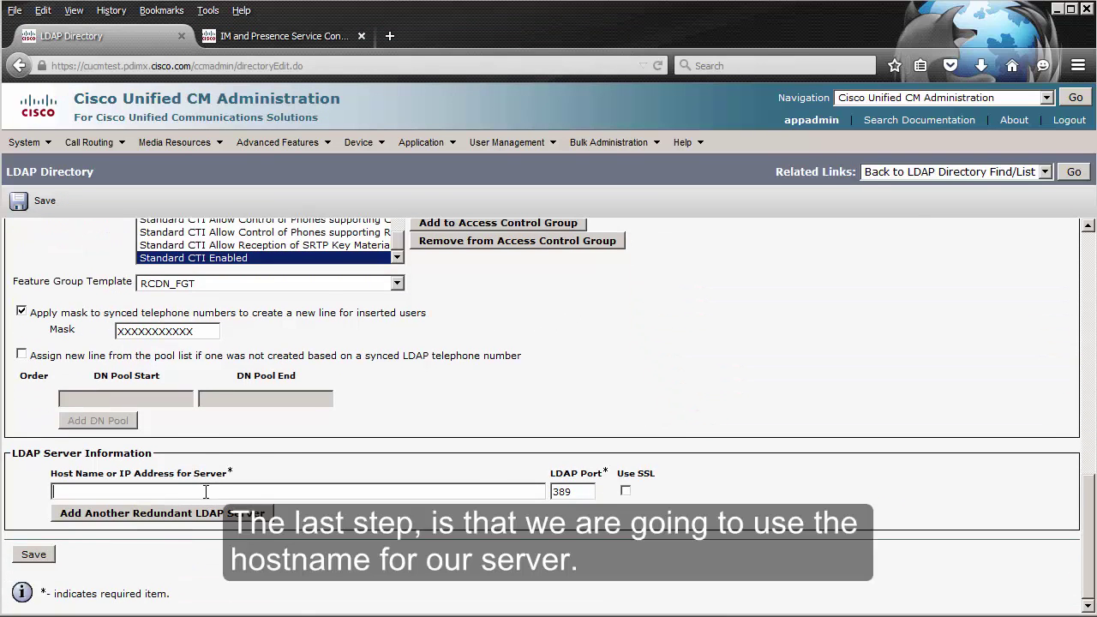
Enter pdi-ad as the LDAP server host name and save the directory.
{"action": "left_click", "coordinate": [206, 492]}
{"action": "type", "text": "pdi-ad"}
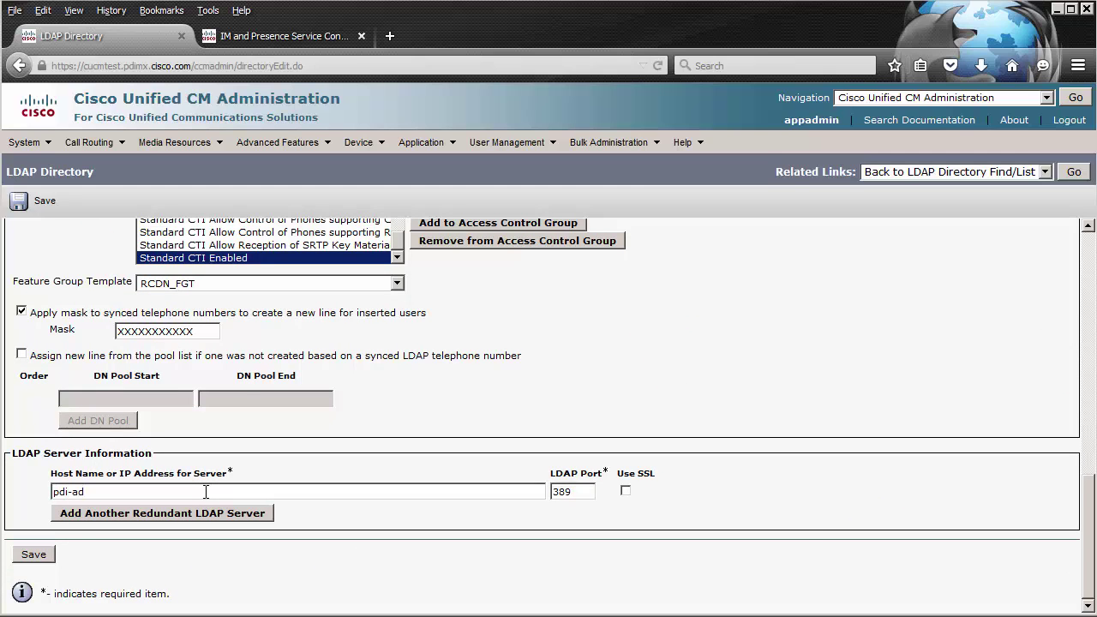
{"action": "left_click_drag", "start_coordinate": [1086, 524], "coordinate": [1067, 301]}
{"action": "scroll", "coordinate": [1066, 301], "scroll_direction": "up", "scroll_amount": 1}
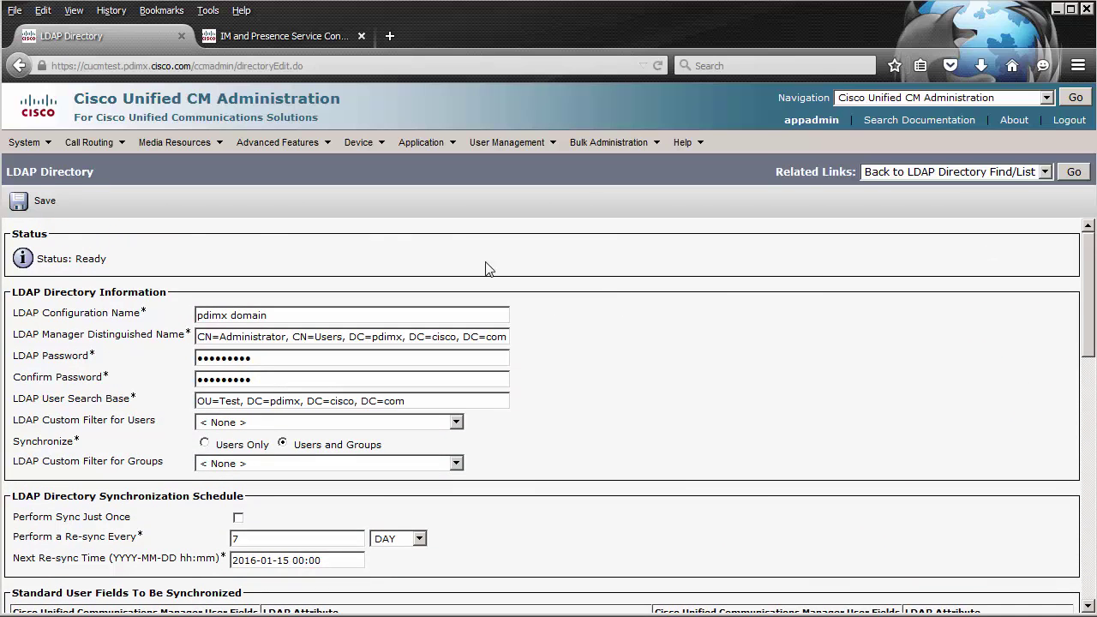
{"action": "left_click", "coordinate": [45, 203]}
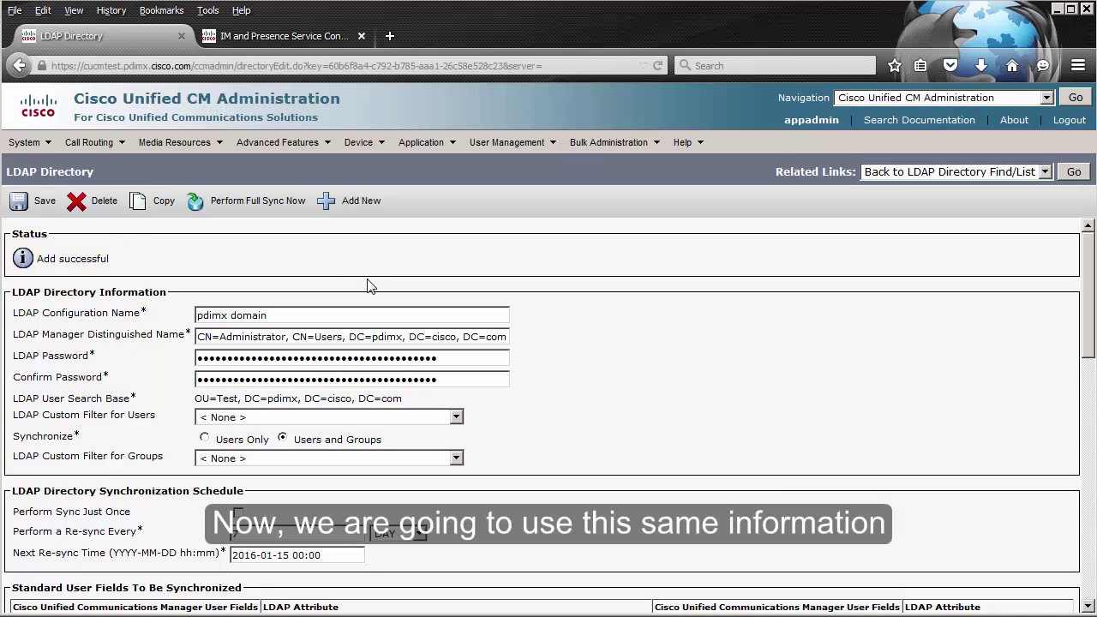
Turn on Use LDAP Authentication for end users under System > LDAP > LDAP Authentication.
{"action": "left_click", "coordinate": [48, 146]}
{"action": "mouse_move", "coordinate": [51, 333]}
{"action": "left_click", "coordinate": [289, 372]}
{"action": "left_click", "coordinate": [49, 310]}
Paste the manager distinguished name, then enter and confirm the LDAP password.
{"action": "left_click", "coordinate": [227, 329]}
{"action": "type", "text": "CN=Administrator, CN=Users, DC=pdimx, DC=cisco, DC=com"}
{"action": "key", "text": "Tab"}
{"action": "type", "text": "•••••••••"}
{"action": "key", "text": "Tab"}
{"action": "type", "text": "•••••••••"}
{"action": "key", "text": "Tab"}
Set the user search base to OU=Test and host to pdi-ad, then save.
{"action": "type", "text": "ou"}
{"action": "key", "text": "Down"}
{"action": "key", "text": "Down"}
{"action": "key", "text": "Home"}
{"action": "key", "text": "Right"}
{"action": "key", "text": "Right"}
{"action": "key", "text": "Right"}
{"action": "key", "text": "shift+Right"}
{"action": "key", "text": "shift+Right"}
{"action": "key", "text": "shift+Right"}
{"action": "key", "text": "shift+Right"}
{"action": "key", "text": "shift+Right"}
{"action": "key", "text": "shift+Right"}
{"action": "type", "text": "Test"}
{"action": "key", "text": "Tab"}
{"action": "type", "text": "pdi-ad"}
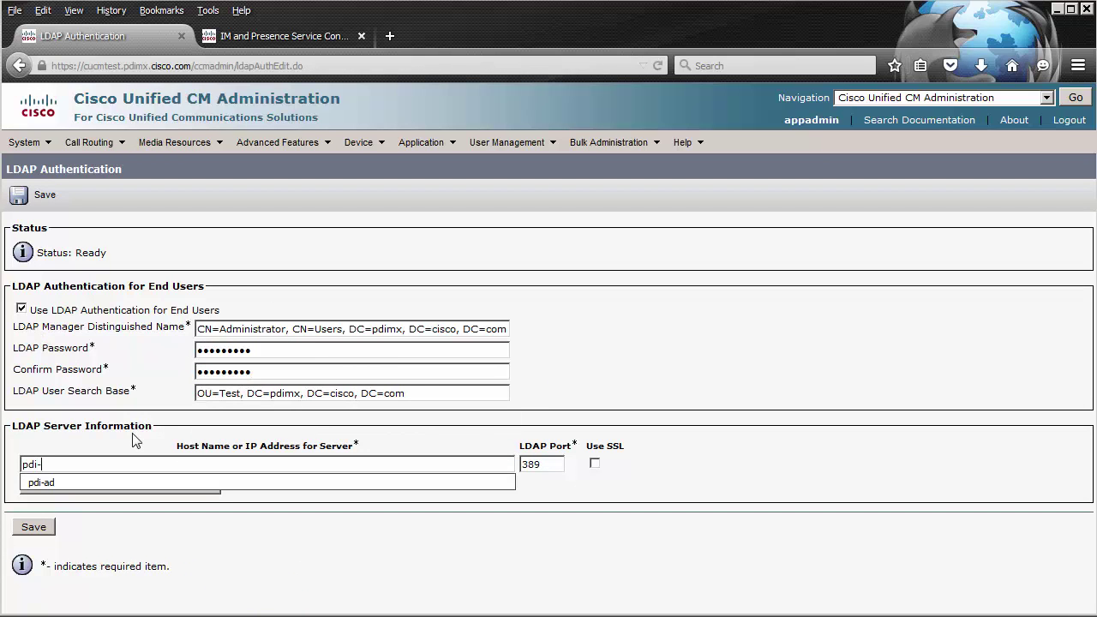
{"action": "left_click", "coordinate": [47, 527]}
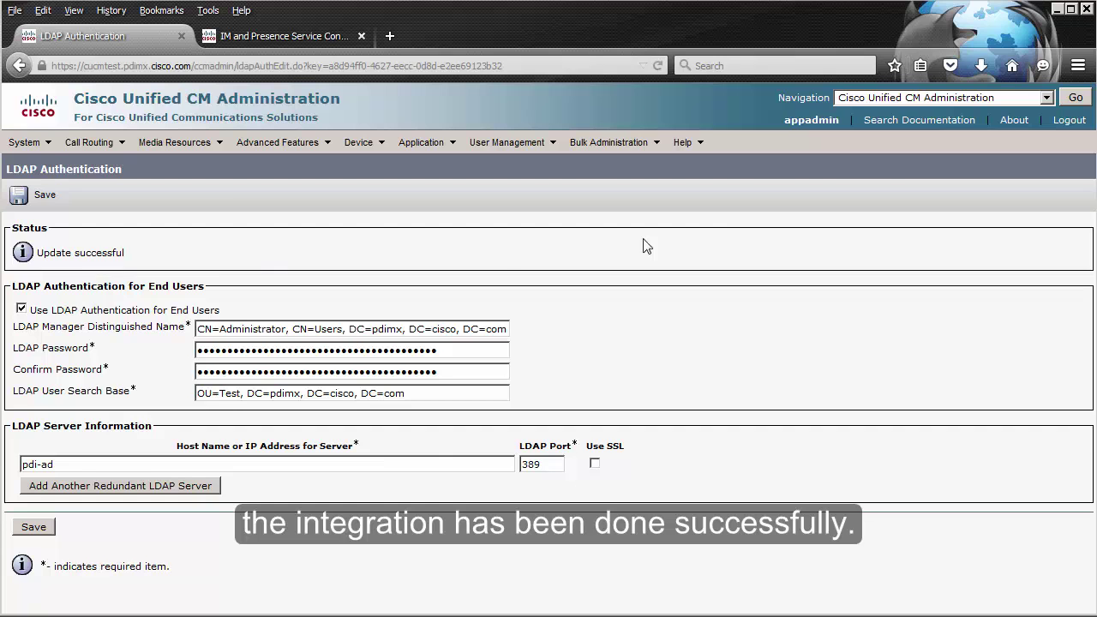
{"action": "left_click", "coordinate": [26, 143]}
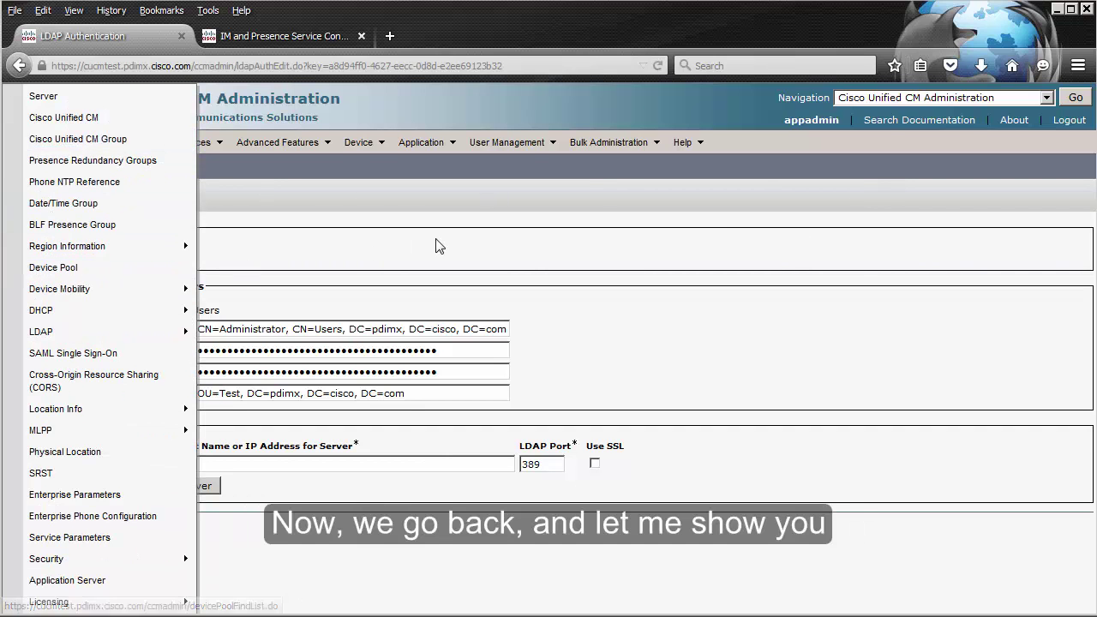
Check that the End User list has no users yet.
{"action": "mouse_move", "coordinate": [360, 154]}
{"action": "mouse_move", "coordinate": [512, 151]}
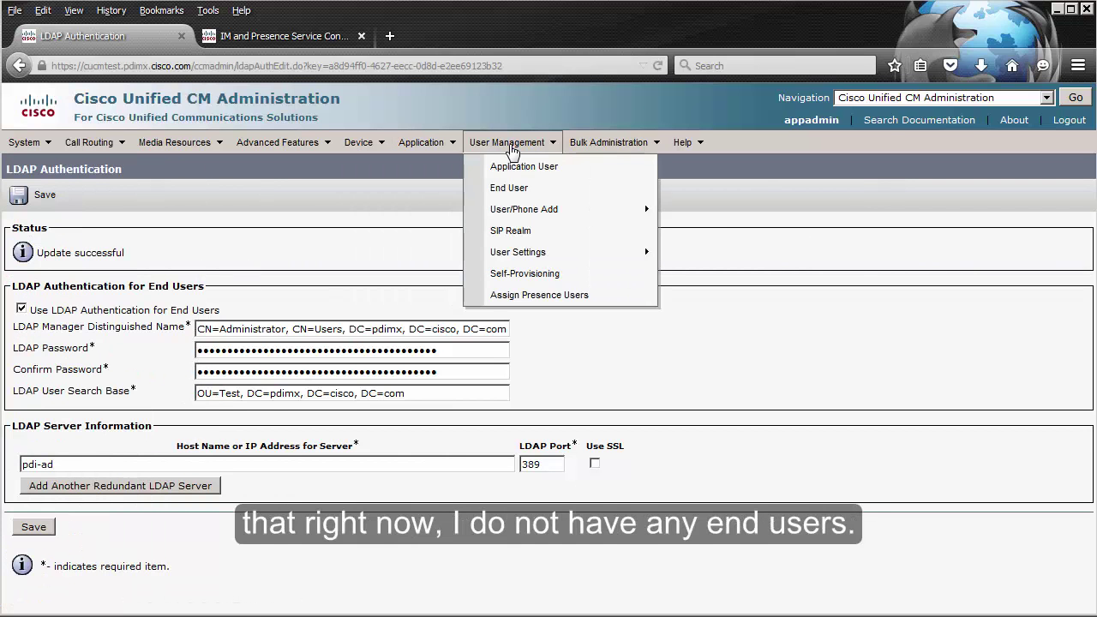
{"action": "left_click", "coordinate": [519, 188]}
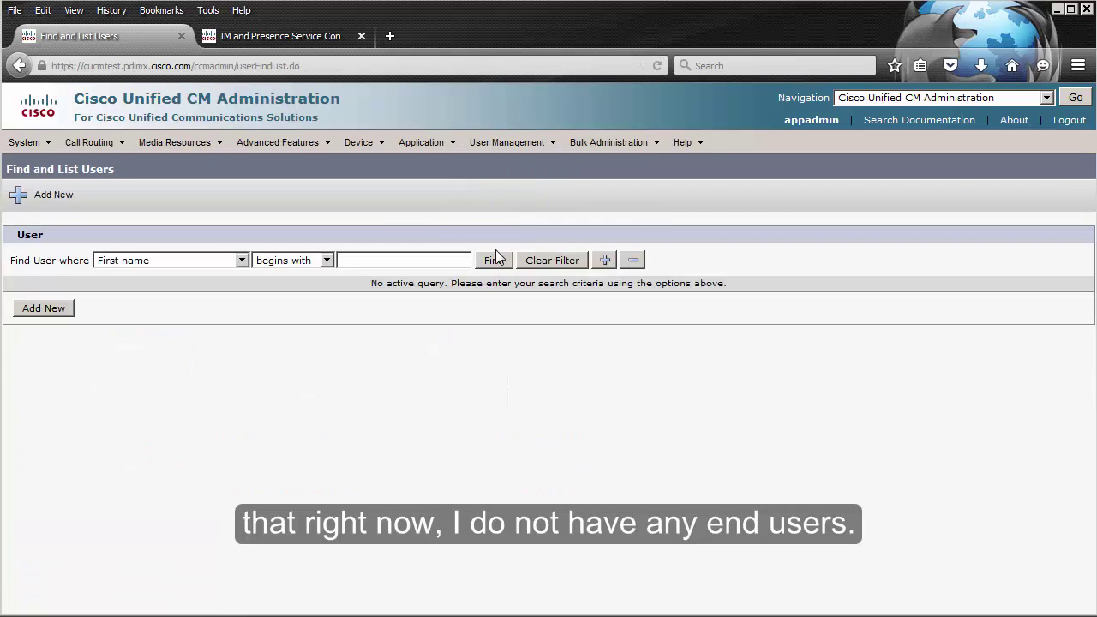
Reopen the pdimx domain entry from the LDAP Directory list.
{"action": "mouse_move", "coordinate": [25, 142]}
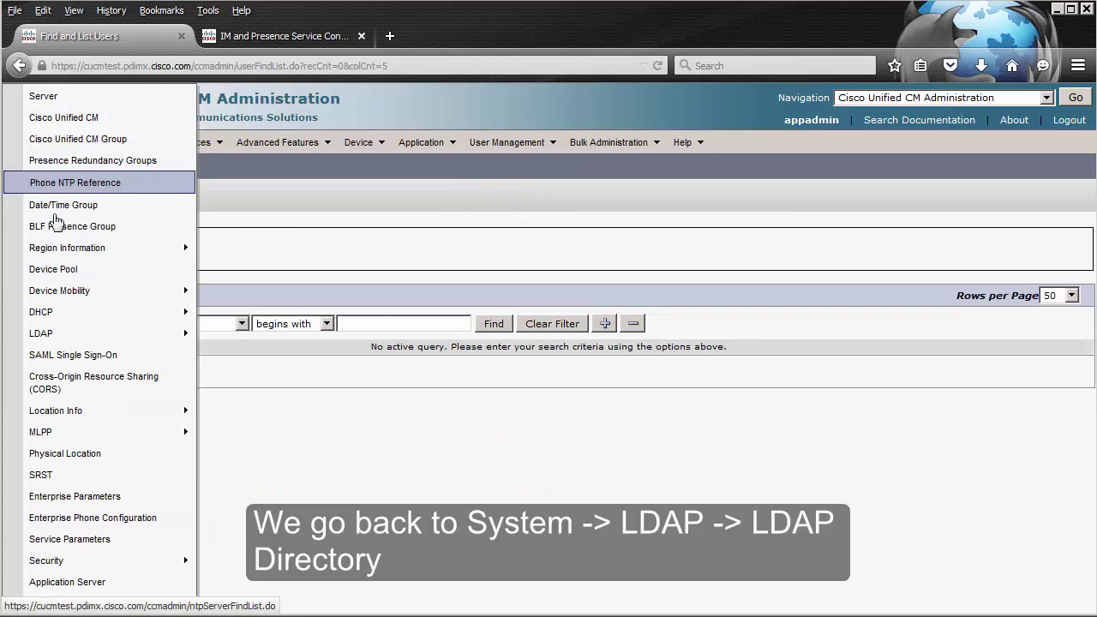
{"action": "mouse_move", "coordinate": [84, 331]}
{"action": "left_click", "coordinate": [283, 360]}
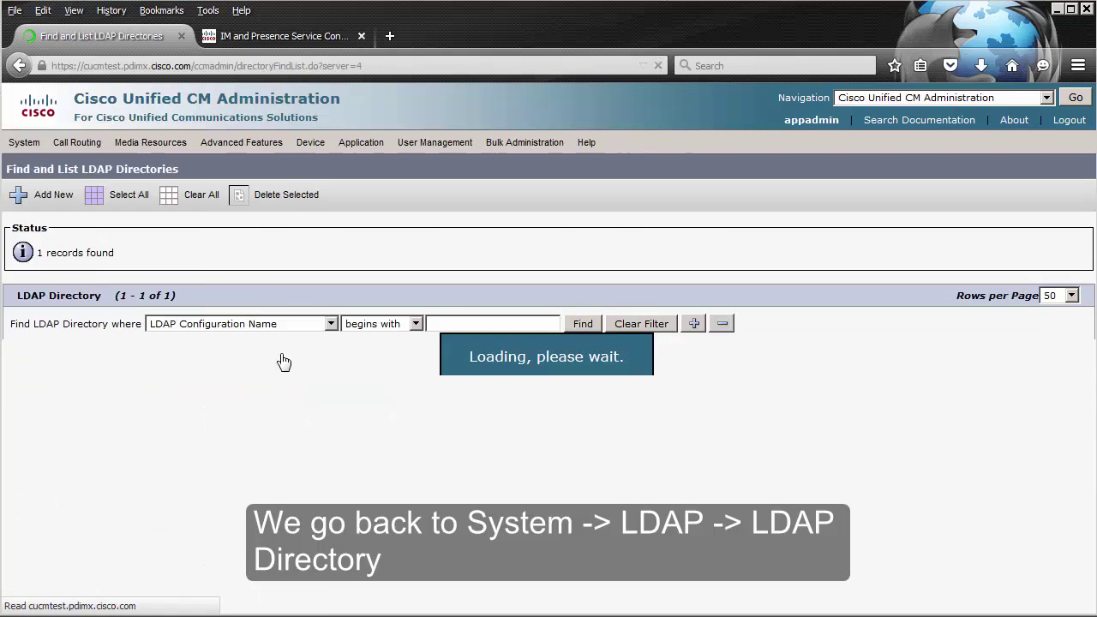
{"action": "left_click", "coordinate": [89, 370]}
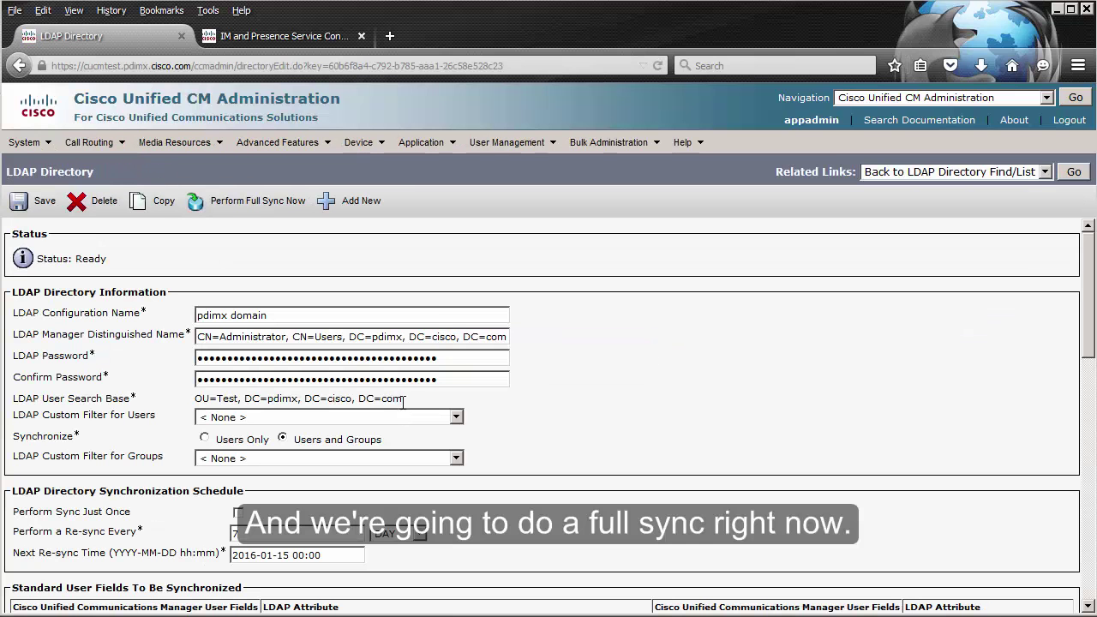
Run Perform Full Sync Now on the pdimx directory and confirm it.
{"action": "left_click", "coordinate": [250, 210]}
{"action": "left_click", "coordinate": [754, 312]}
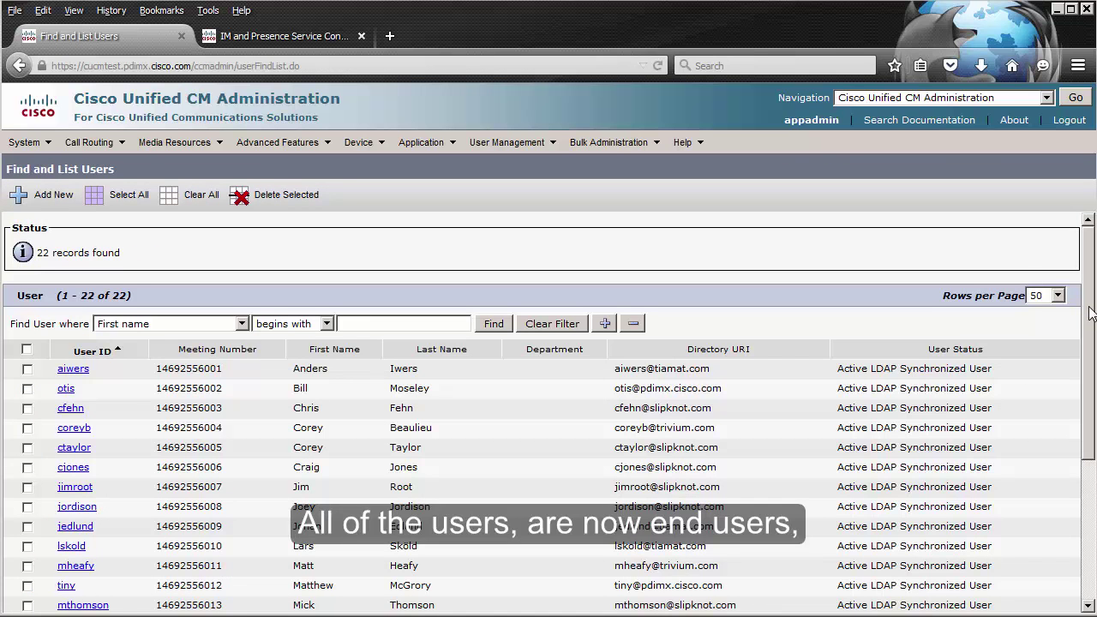
{"action": "scroll", "coordinate": [1082, 384], "scroll_direction": "down", "scroll_amount": 1}
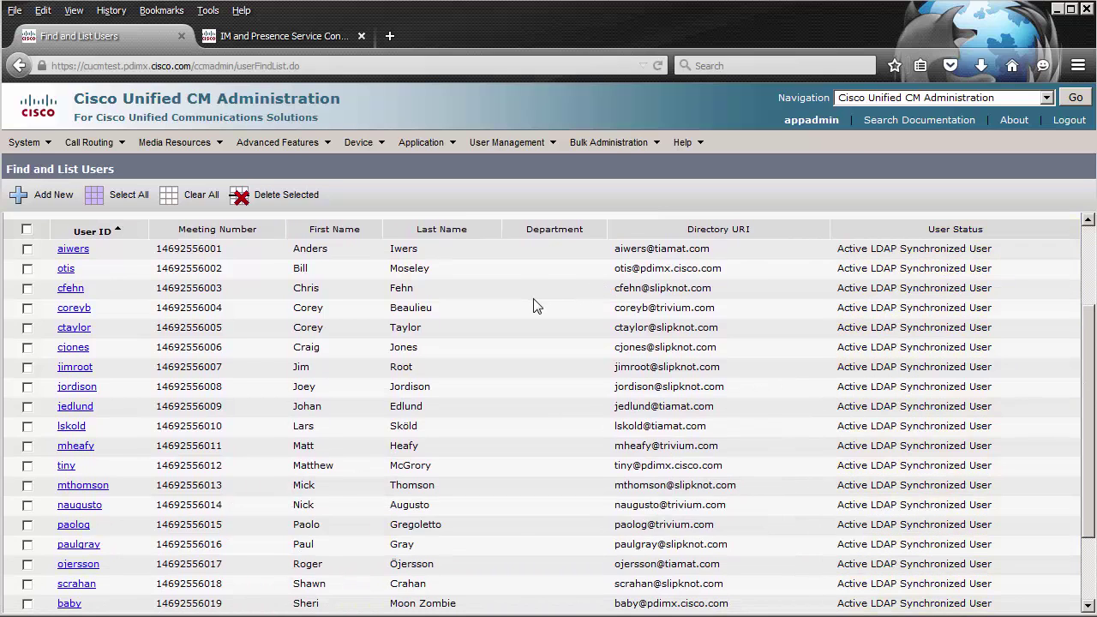
Open the test user's configuration and check the primary extension under Directory Number Associations.
{"action": "left_click", "coordinate": [66, 269]}
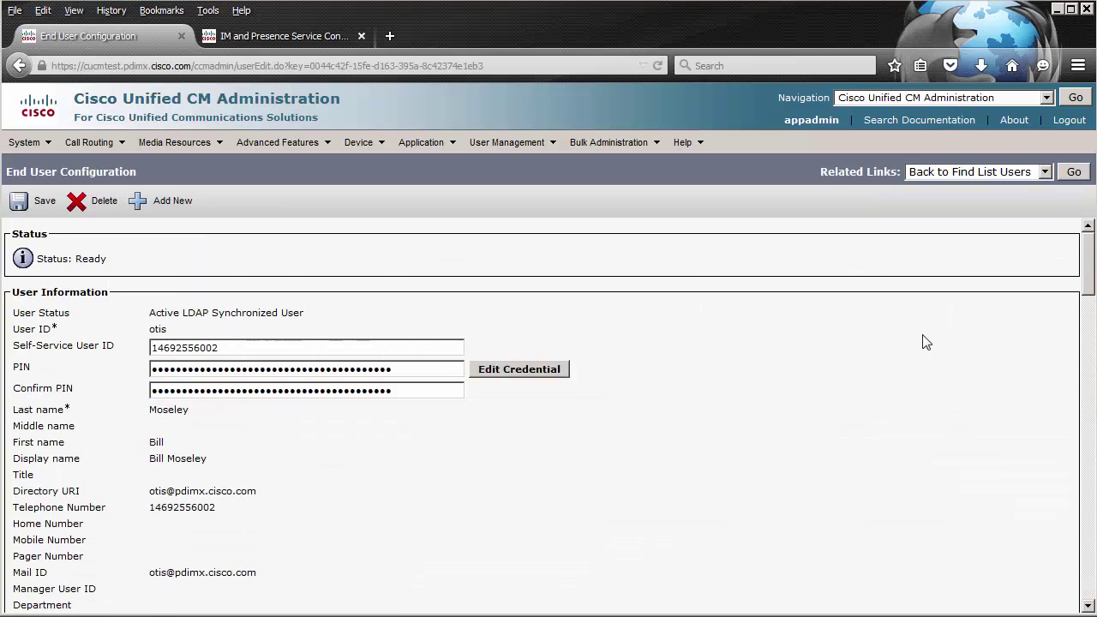
{"action": "left_click_drag", "start_coordinate": [1090, 272], "coordinate": [1086, 446]}
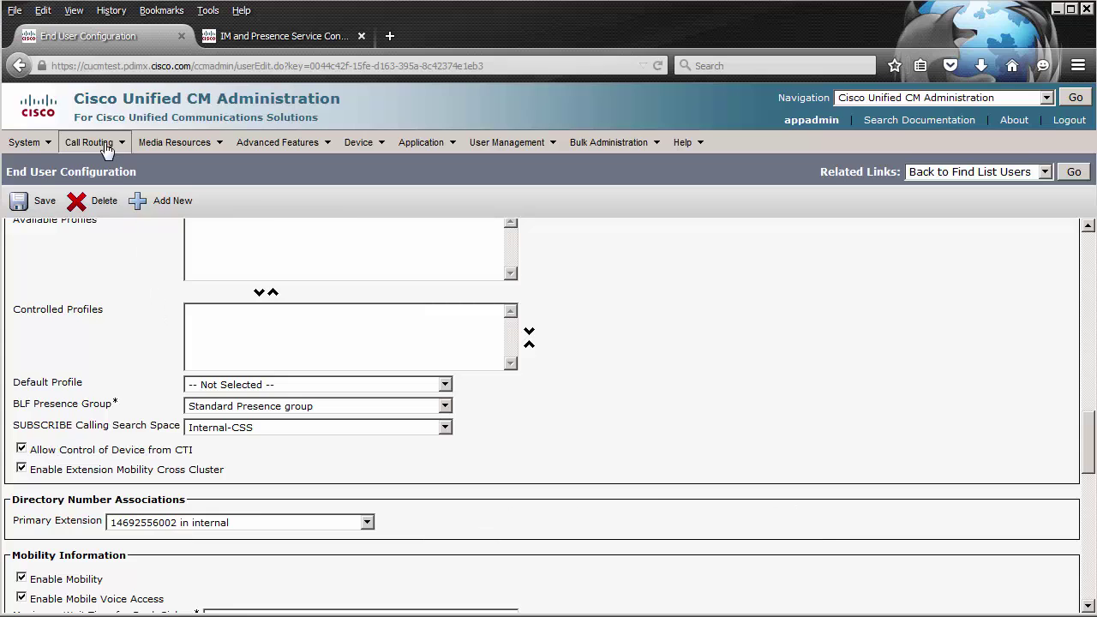
{"action": "mouse_move", "coordinate": [89, 142]}
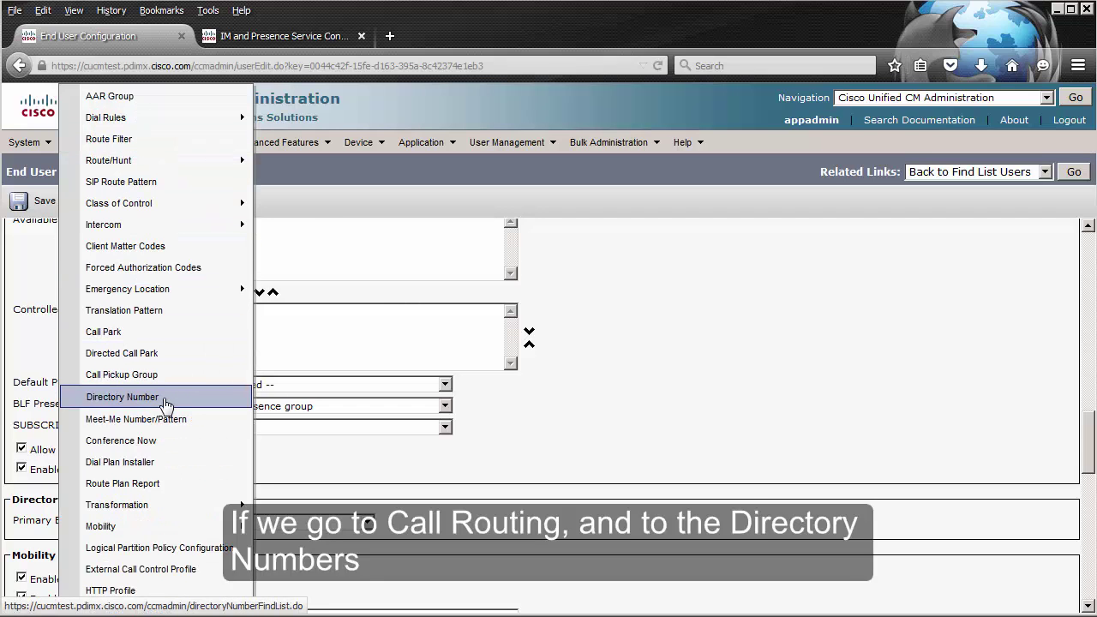
List all directory numbers and scroll through the 22 internal-partition entries.
{"action": "left_click", "coordinate": [122, 398]}
{"action": "key", "text": "Return"}
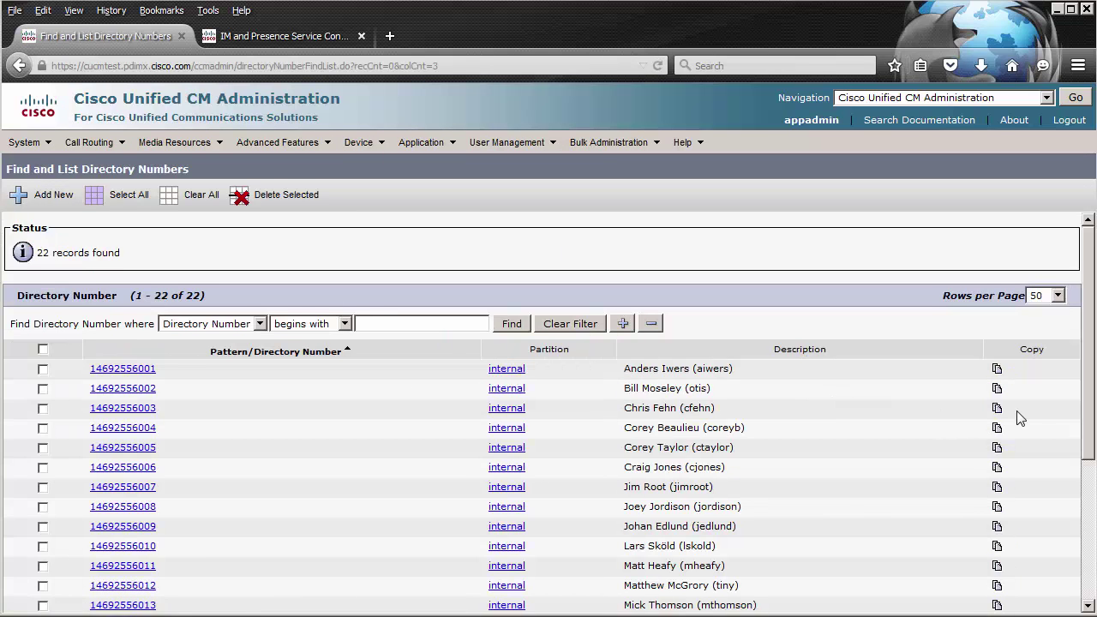
{"action": "left_click_drag", "start_coordinate": [1093, 334], "coordinate": [1080, 493]}
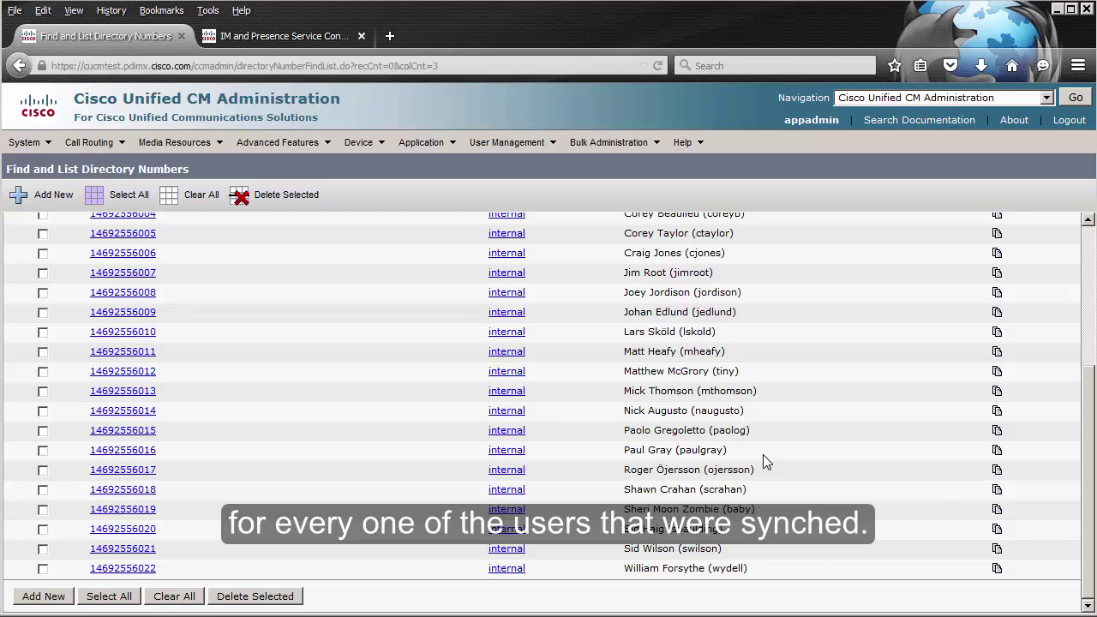
{"action": "scroll", "coordinate": [763, 446], "scroll_direction": "up", "scroll_amount": 3}
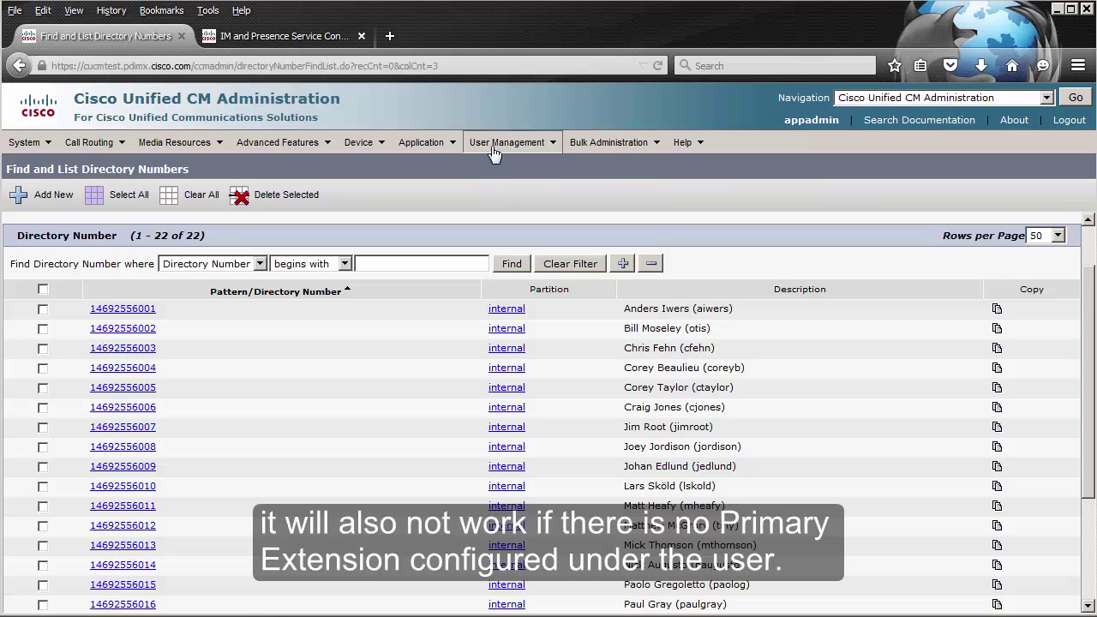
Open the test user and inspect the Self-Service User ID and service settings.
{"action": "mouse_move", "coordinate": [505, 144]}
{"action": "left_click", "coordinate": [519, 187]}
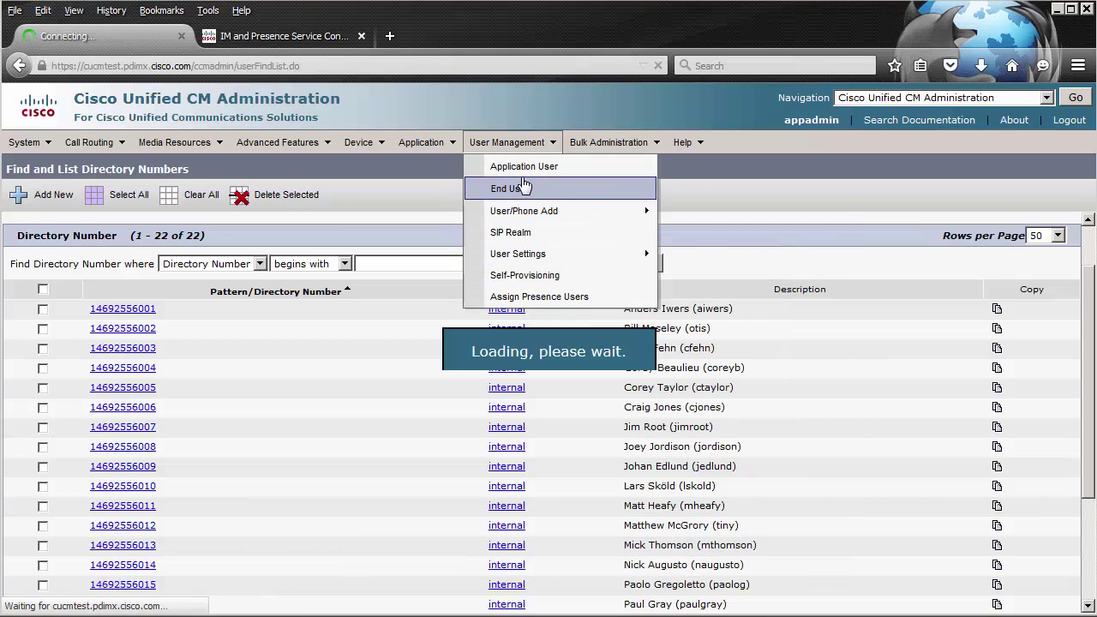
{"action": "left_click", "coordinate": [70, 390]}
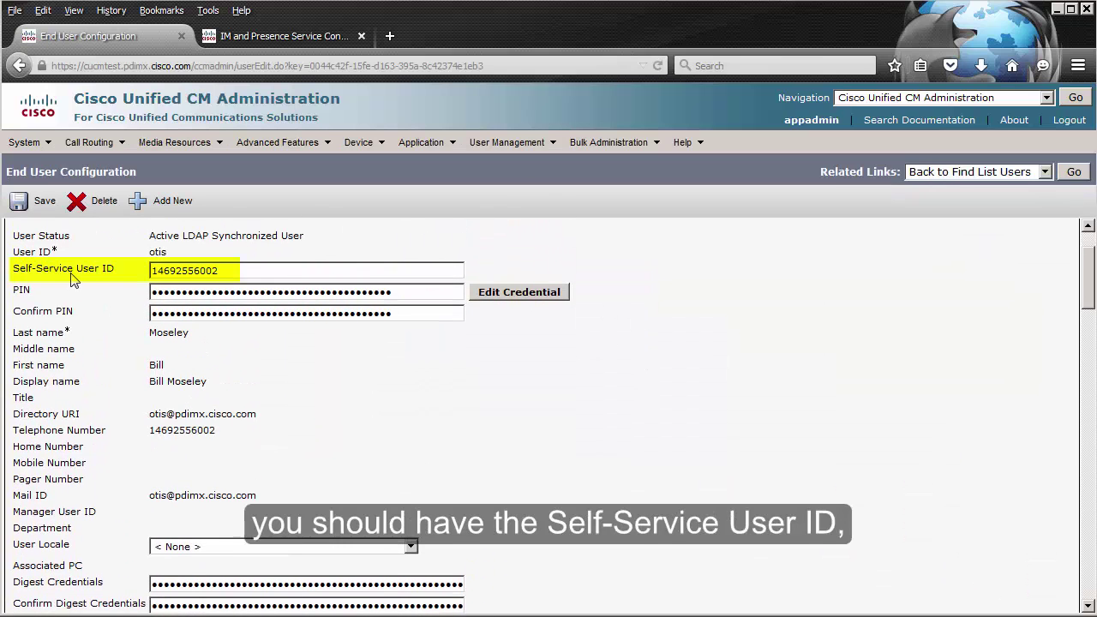
{"action": "left_click_drag", "start_coordinate": [218, 270], "coordinate": [112, 273]}
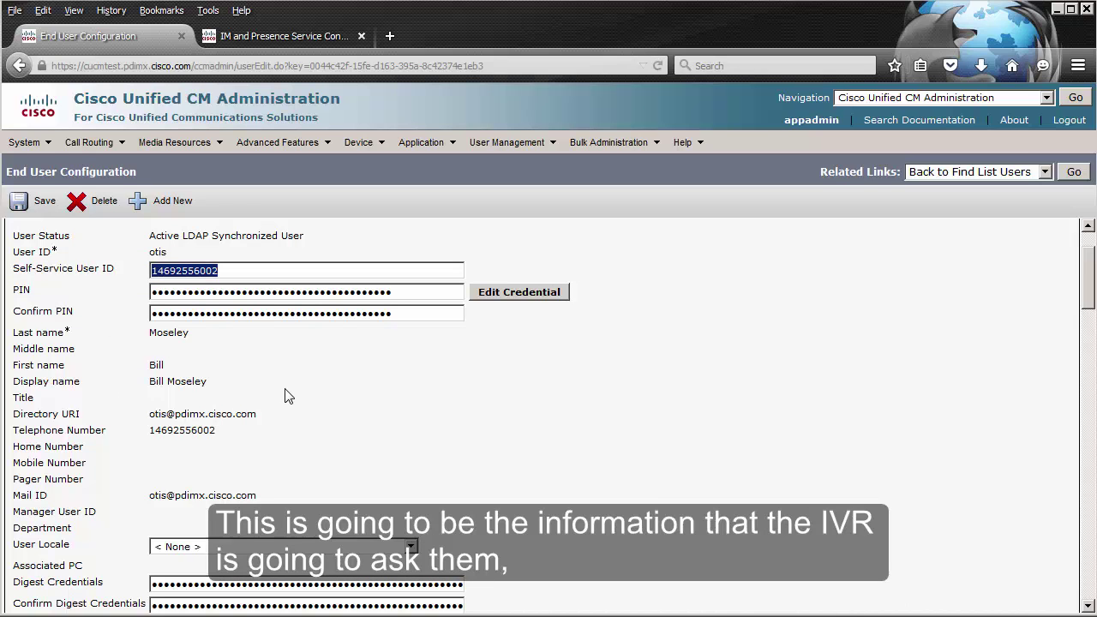
{"action": "left_click", "coordinate": [504, 409]}
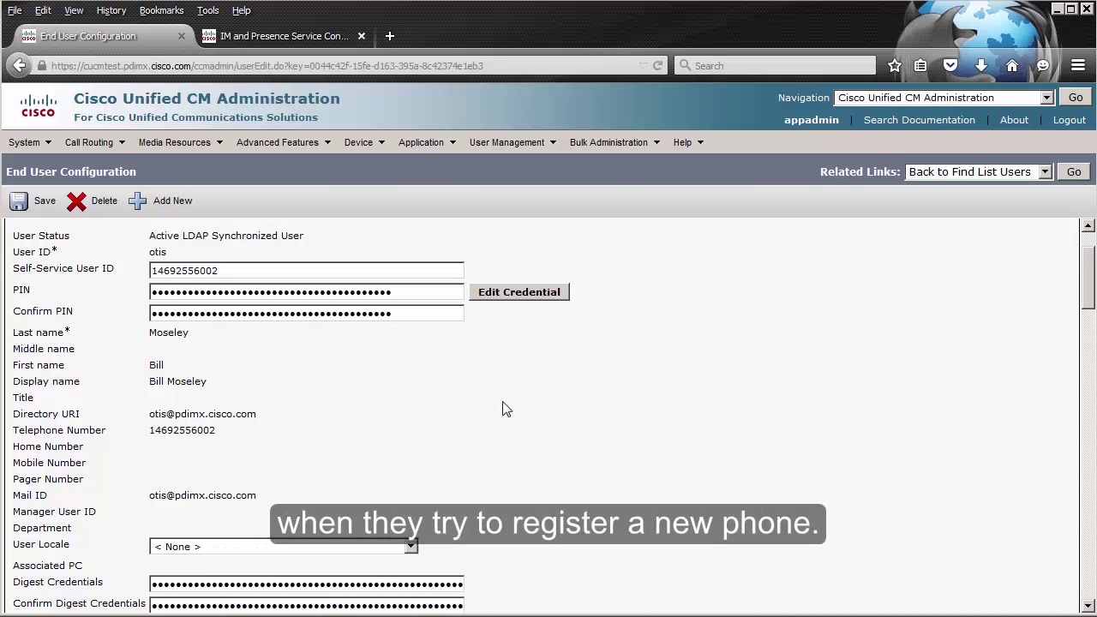
{"action": "scroll", "coordinate": [505, 409], "scroll_direction": "down", "scroll_amount": 12}
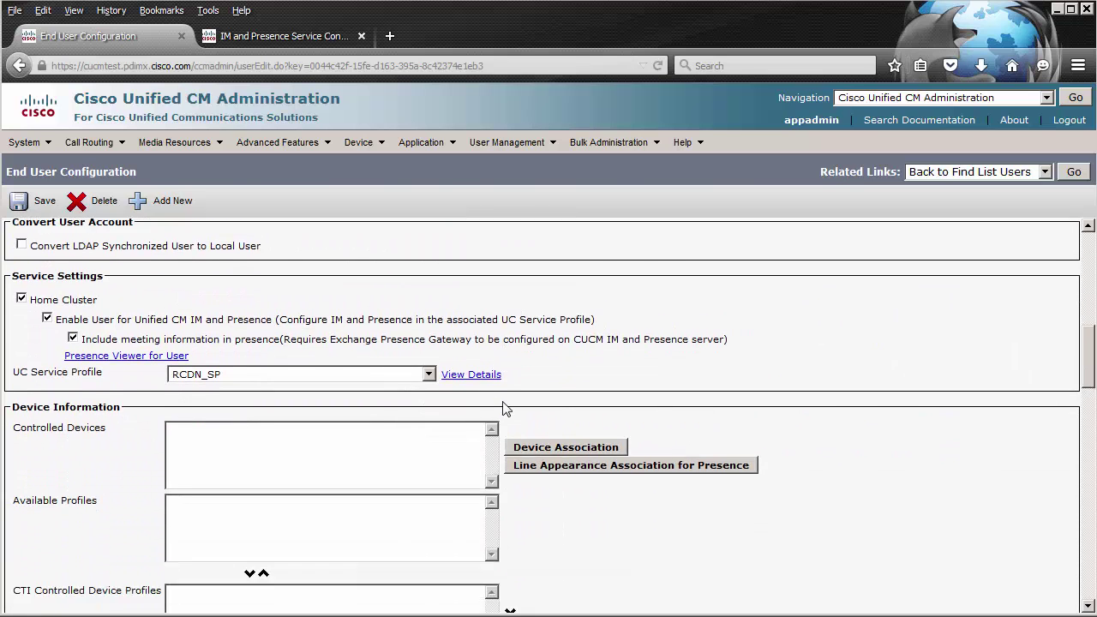
{"action": "scroll", "coordinate": [504, 408], "scroll_direction": "down", "scroll_amount": 10}
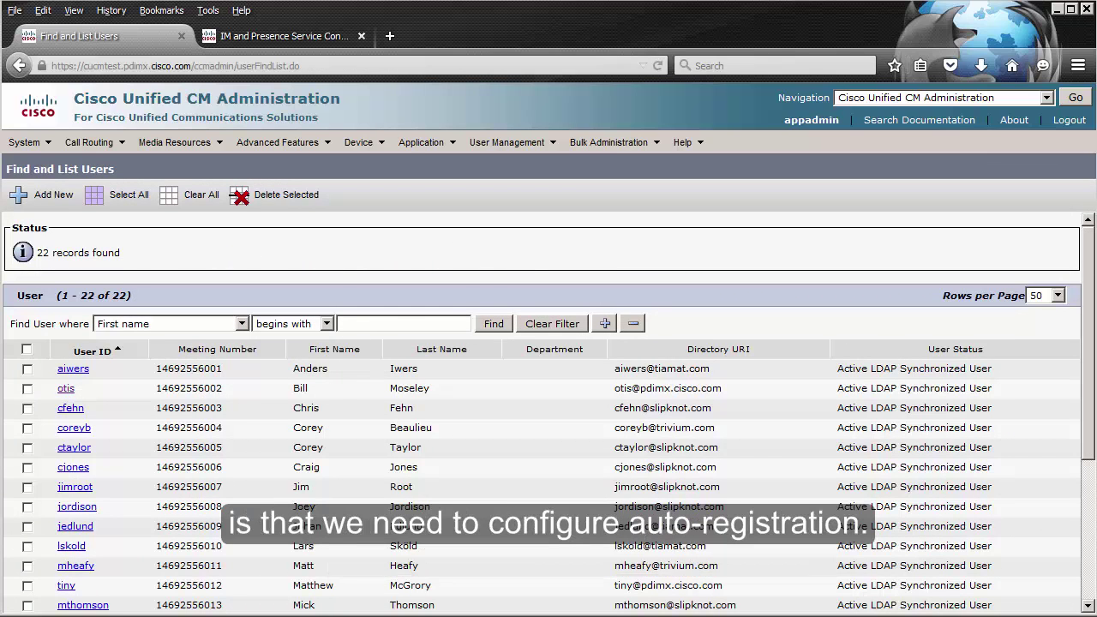
Open the CM_cucmtest server configuration from the Cisco Unified CM list.
{"action": "left_click", "coordinate": [25, 142]}
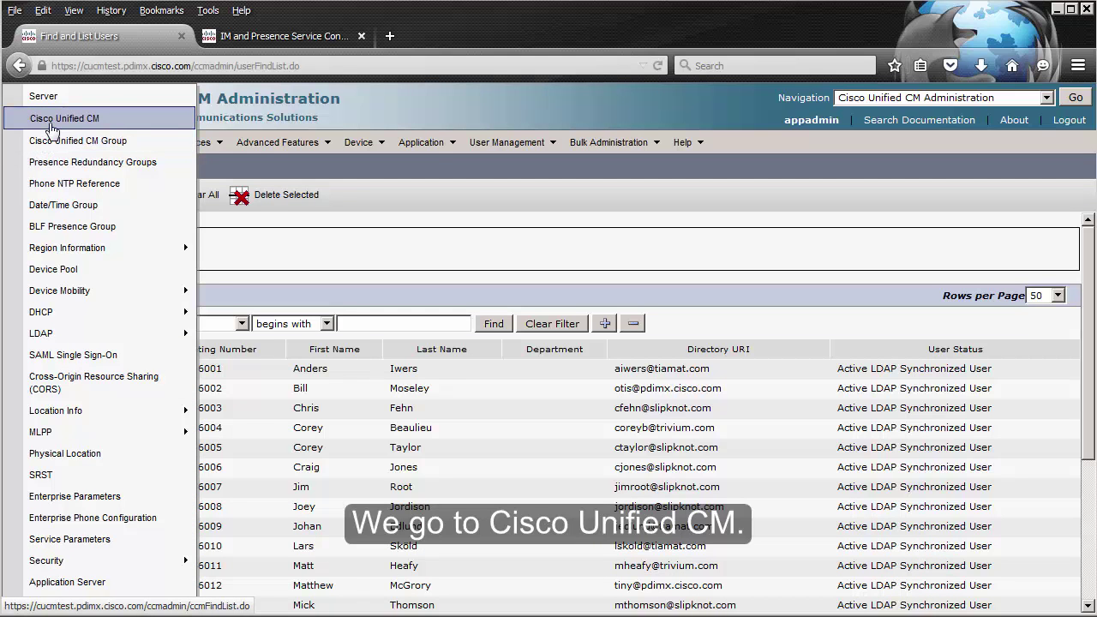
{"action": "left_click", "coordinate": [50, 125]}
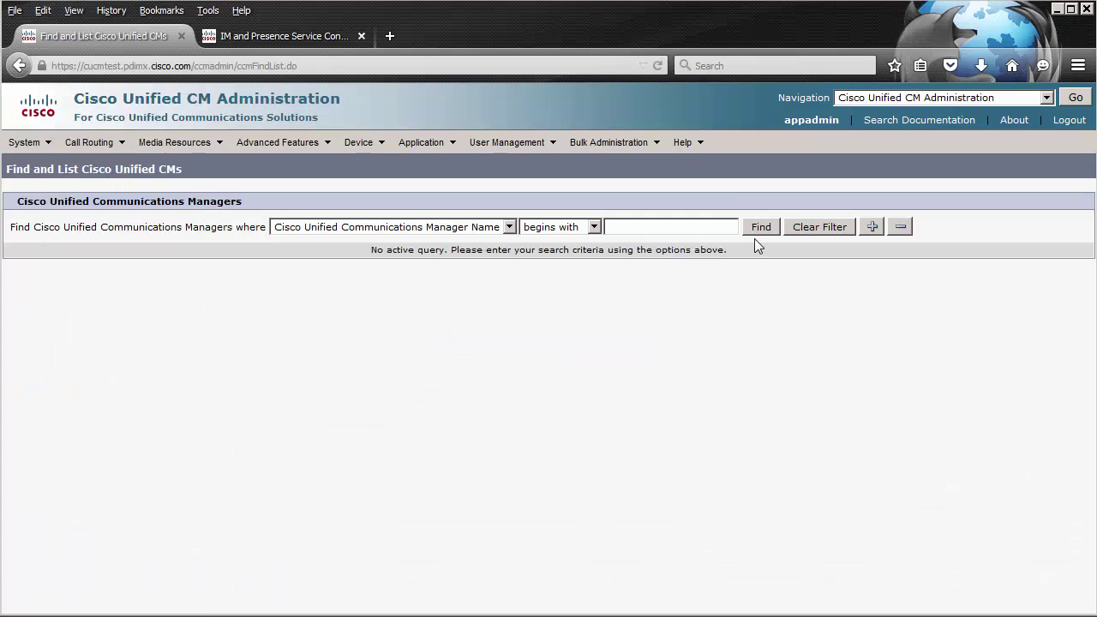
{"action": "left_click", "coordinate": [760, 229]}
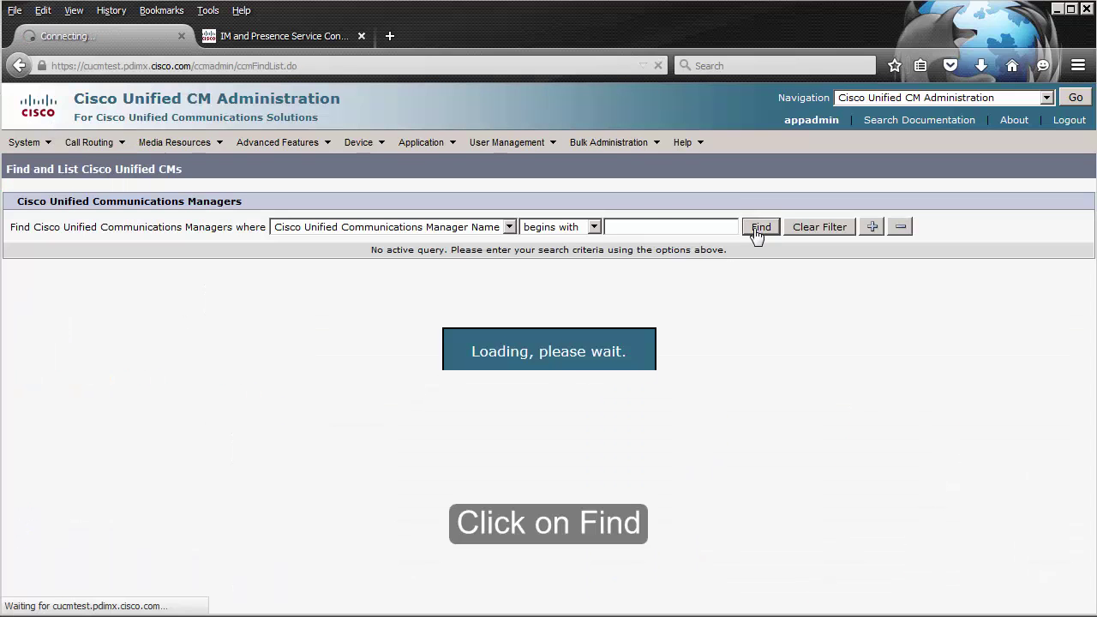
{"action": "left_click", "coordinate": [61, 343]}
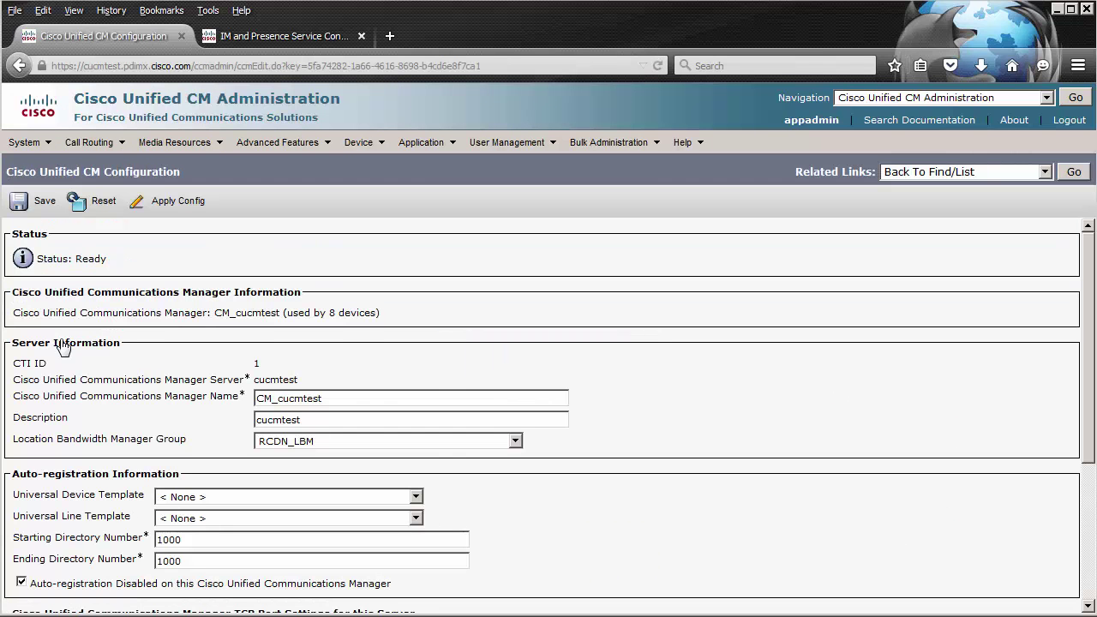
{"action": "scroll", "coordinate": [107, 368], "scroll_direction": "down", "scroll_amount": 4}
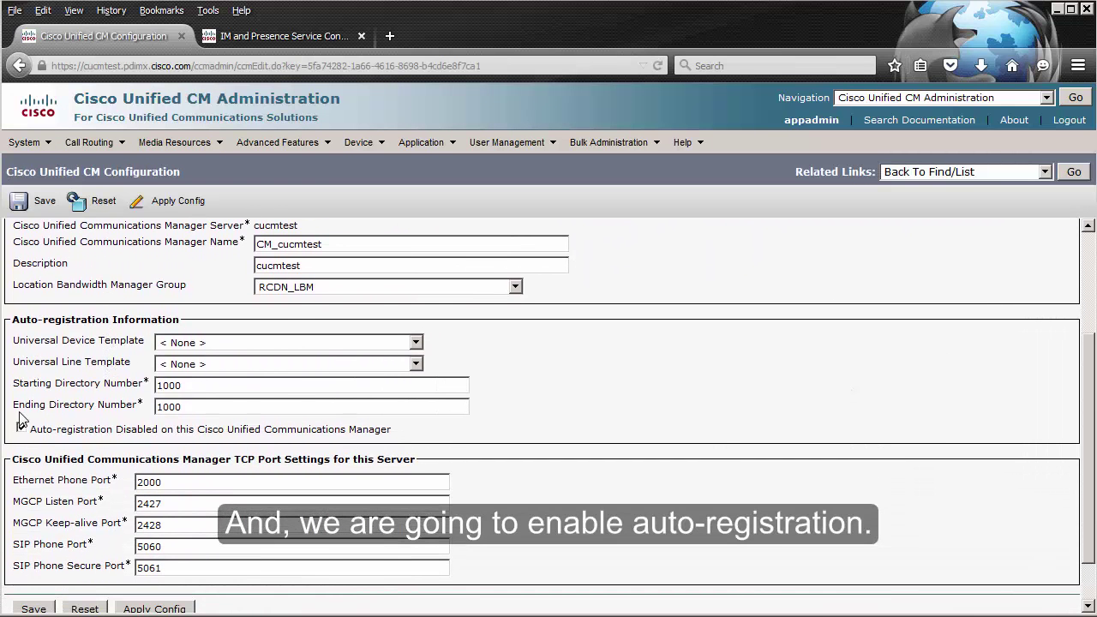
Enable auto-registration with RCDN_UDT, RCDN_ULT and directory numbers 1000 to 1100, and save.
{"action": "left_click", "coordinate": [23, 430]}
{"action": "left_click", "coordinate": [728, 317]}
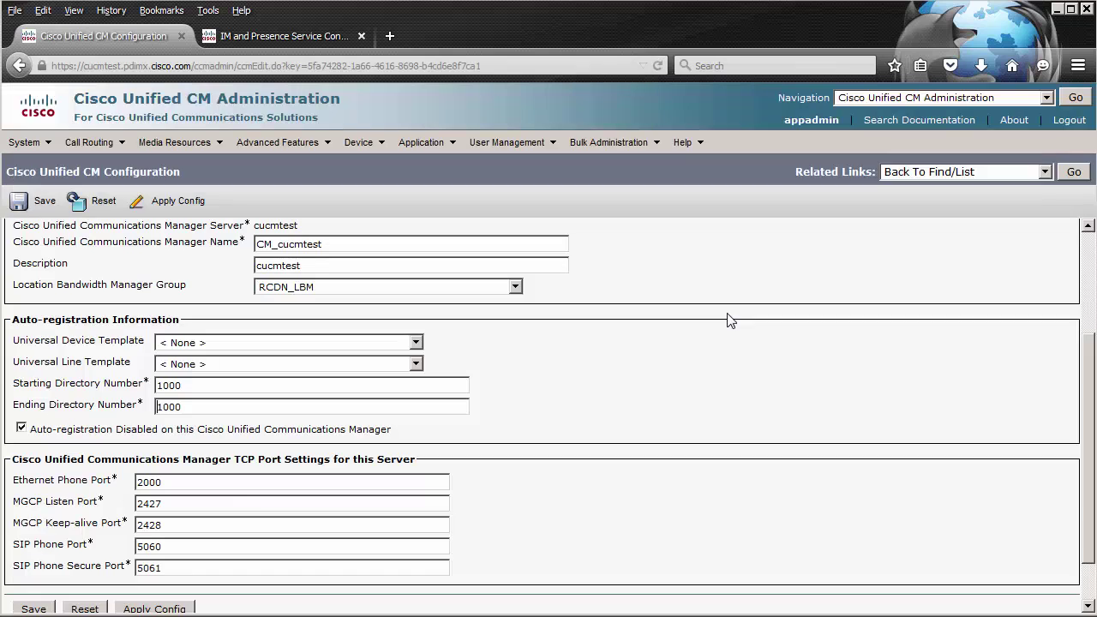
{"action": "left_click", "coordinate": [212, 344]}
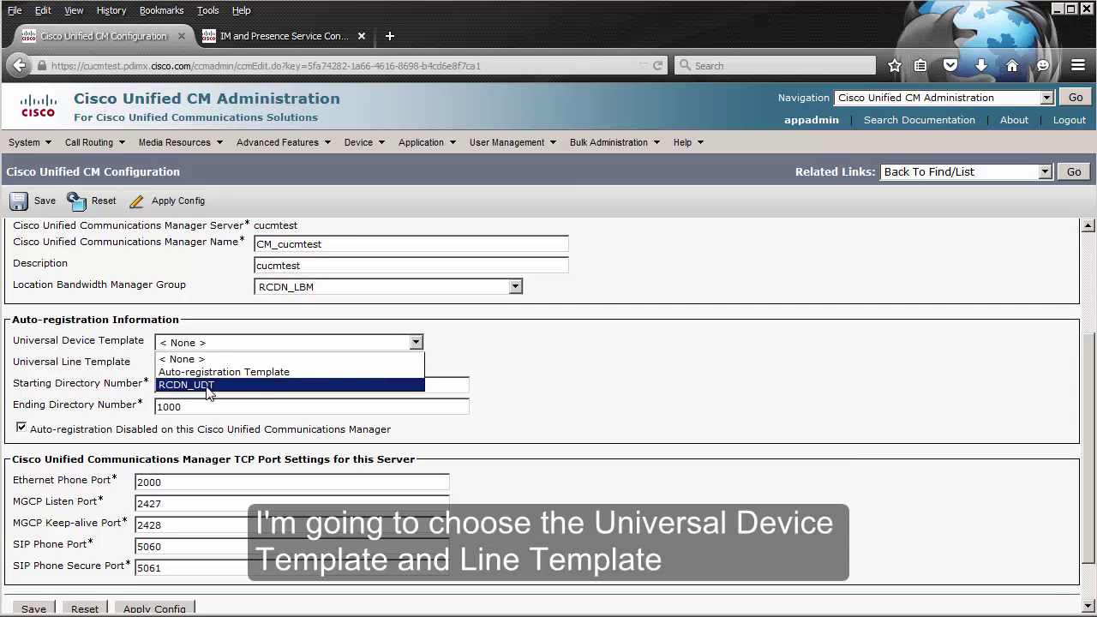
{"action": "left_click", "coordinate": [206, 387]}
{"action": "left_click", "coordinate": [202, 364]}
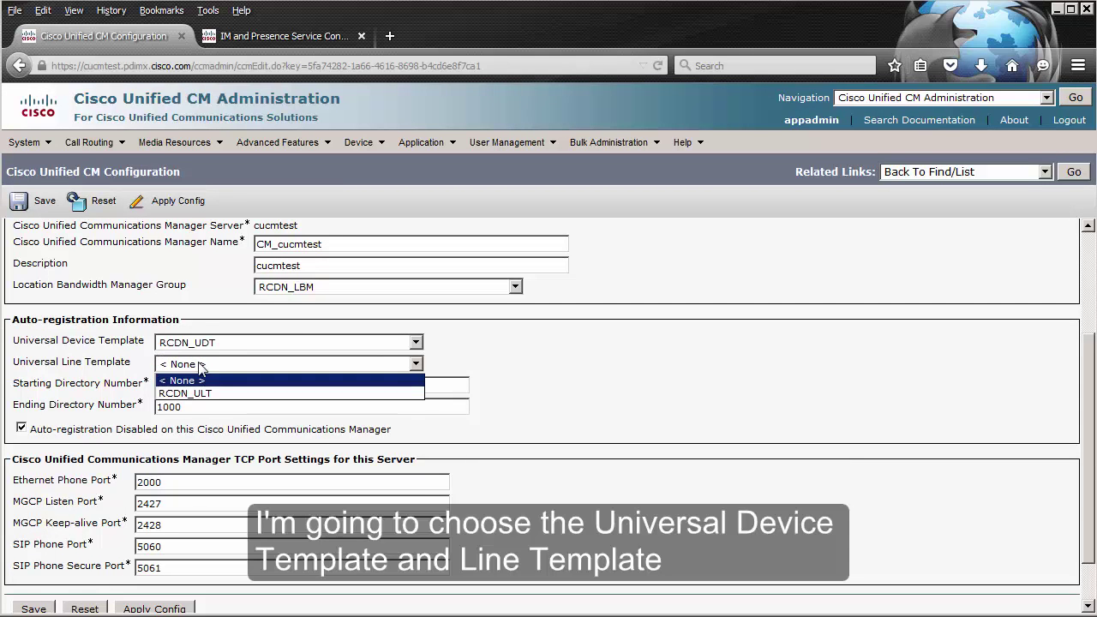
{"action": "left_click", "coordinate": [232, 396]}
{"action": "left_click_drag", "start_coordinate": [192, 405], "coordinate": [128, 409]}
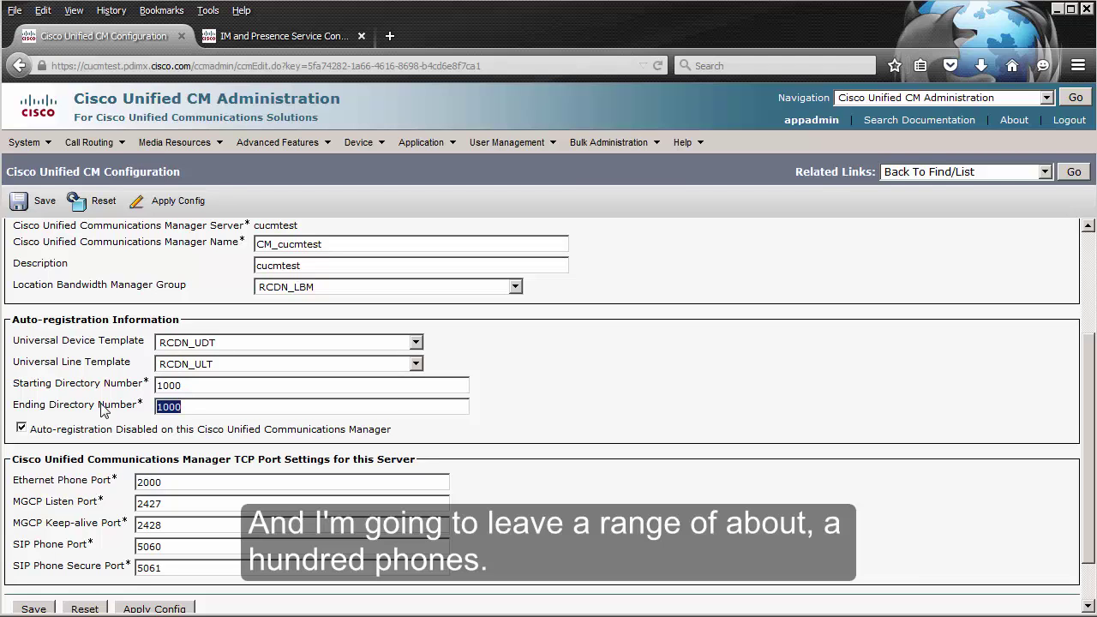
{"action": "type", "text": "1"}
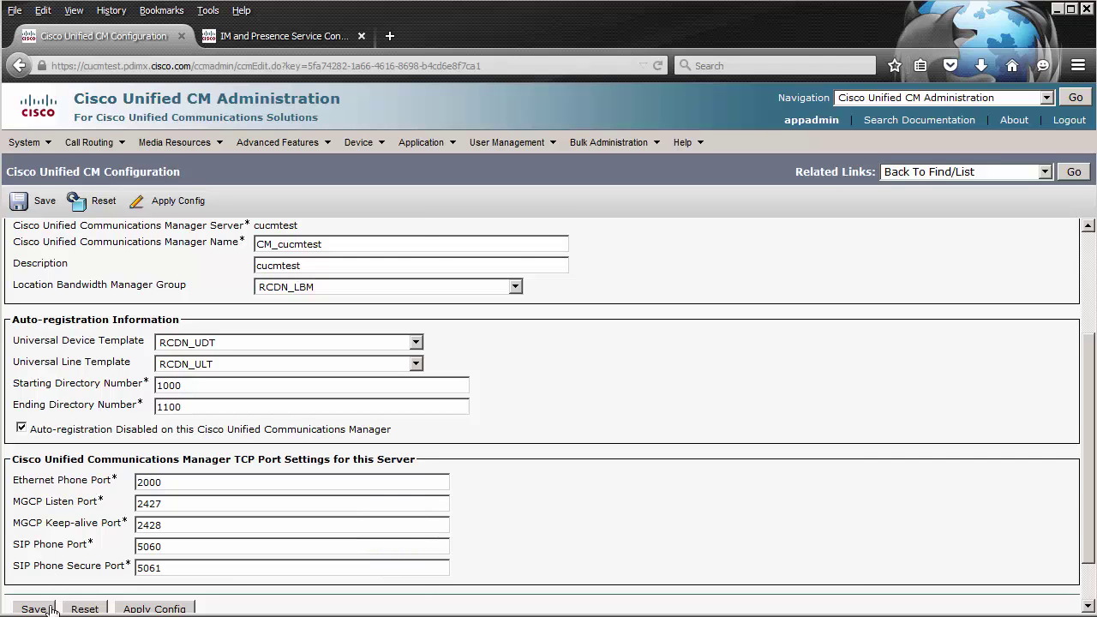
{"action": "left_click", "coordinate": [21, 427]}
{"action": "left_click", "coordinate": [32, 608]}
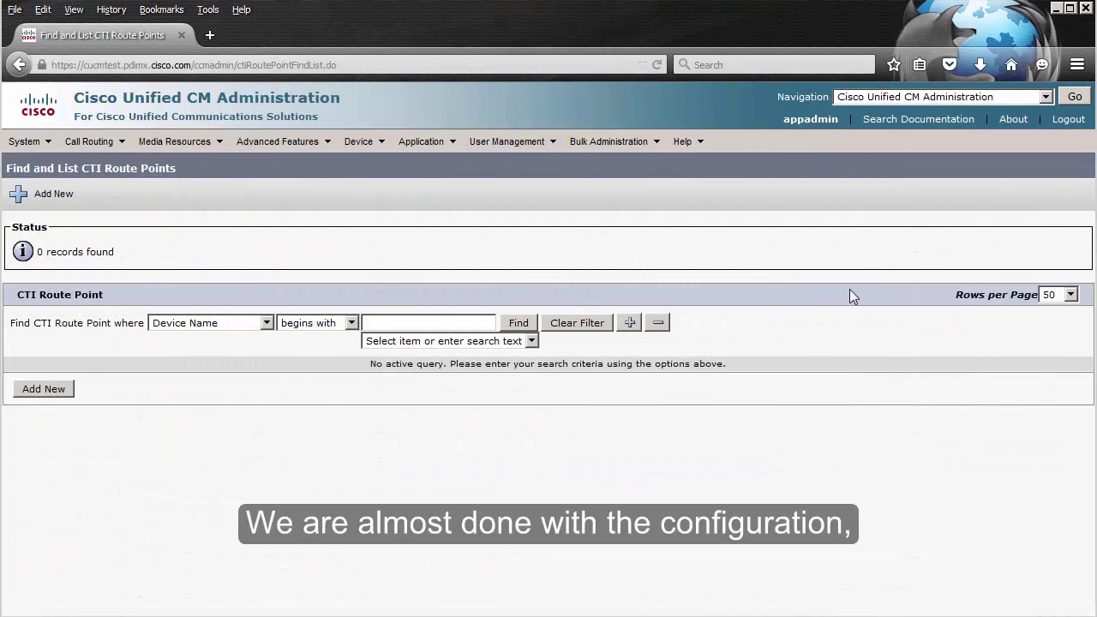
Create CTI route point self_CTI with RCDN_DP, RCDN_CDC, PSTN-other-CSS and RCDN_MRGL.
{"action": "left_click", "coordinate": [44, 389]}
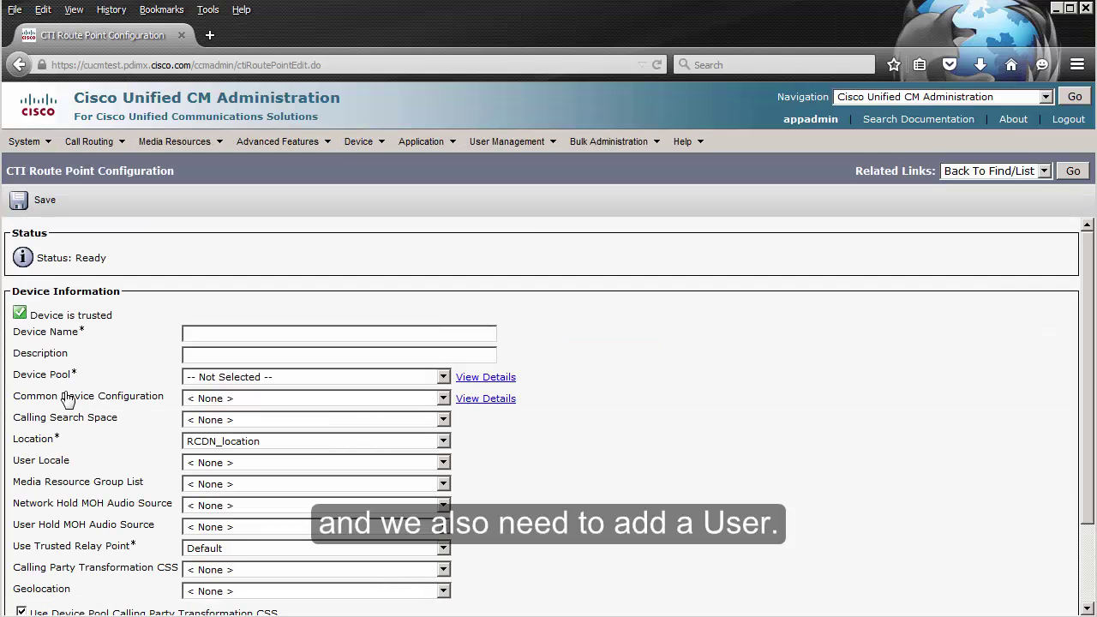
{"action": "left_click", "coordinate": [205, 335]}
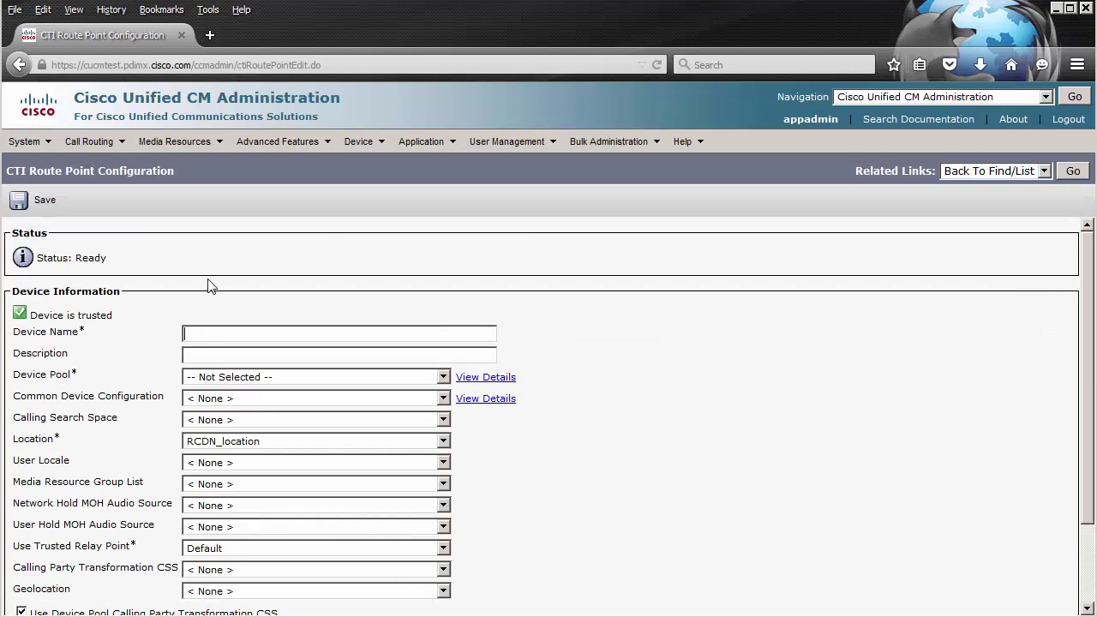
{"action": "type", "text": "self_CTI"}
{"action": "key", "text": "Tab"}
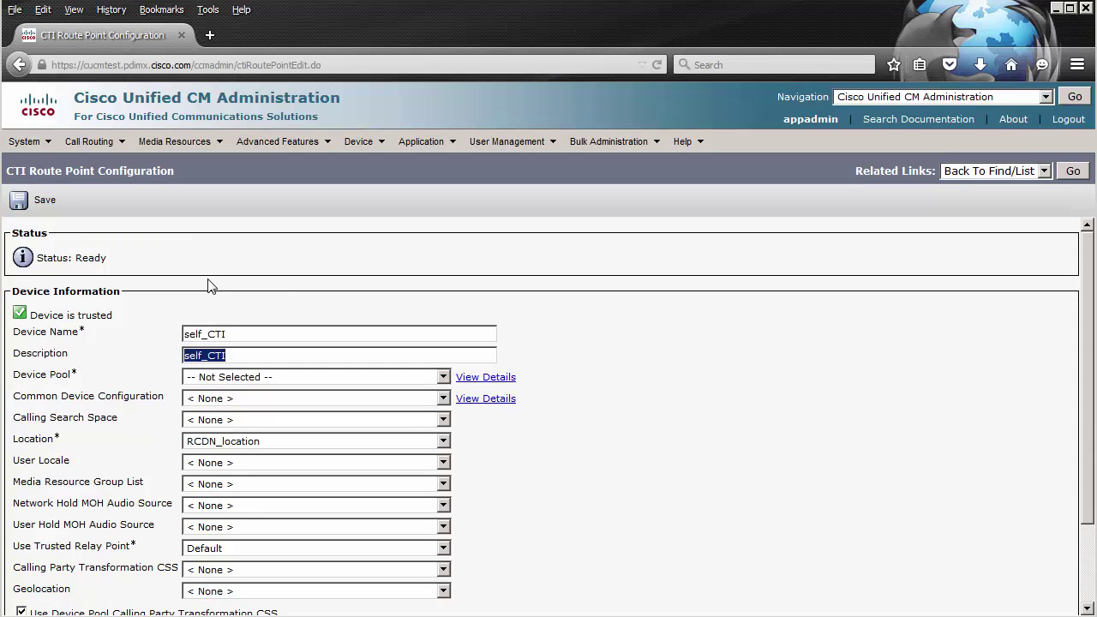
{"action": "left_click", "coordinate": [231, 383]}
{"action": "left_click", "coordinate": [231, 407]}
{"action": "left_click", "coordinate": [236, 398]}
{"action": "left_click", "coordinate": [240, 428]}
{"action": "left_click", "coordinate": [244, 420]}
{"action": "left_click", "coordinate": [253, 495]}
{"action": "left_click", "coordinate": [252, 487]}
{"action": "left_click", "coordinate": [235, 514]}
Save the route point and start adding a new directory number on line 1.
{"action": "left_click", "coordinate": [33, 204]}
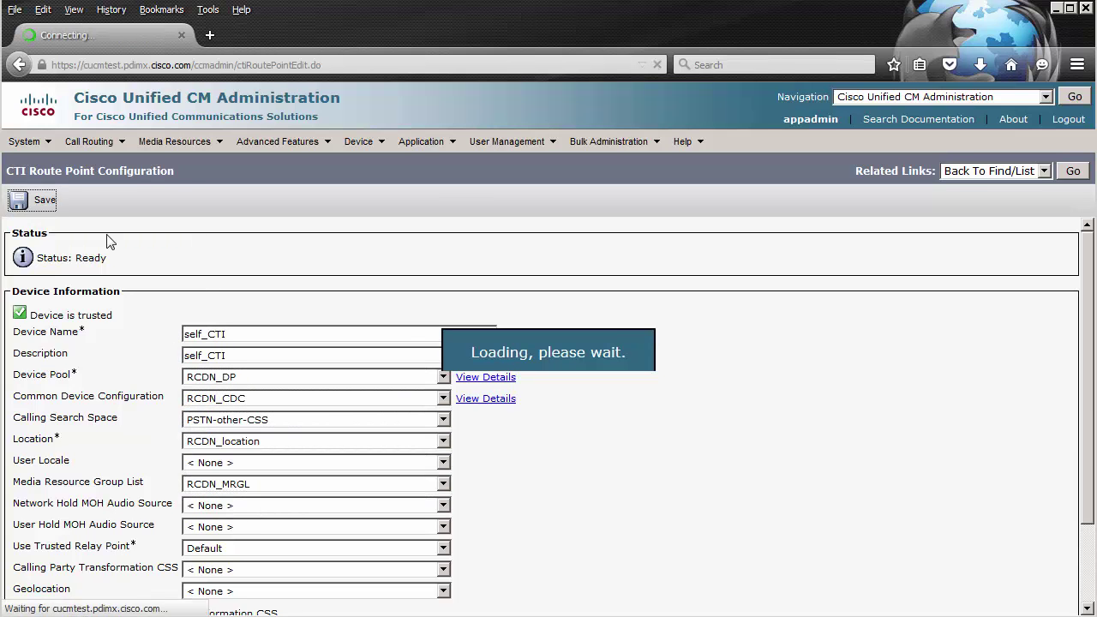
{"action": "scroll", "coordinate": [110, 242], "scroll_direction": "down", "scroll_amount": 4}
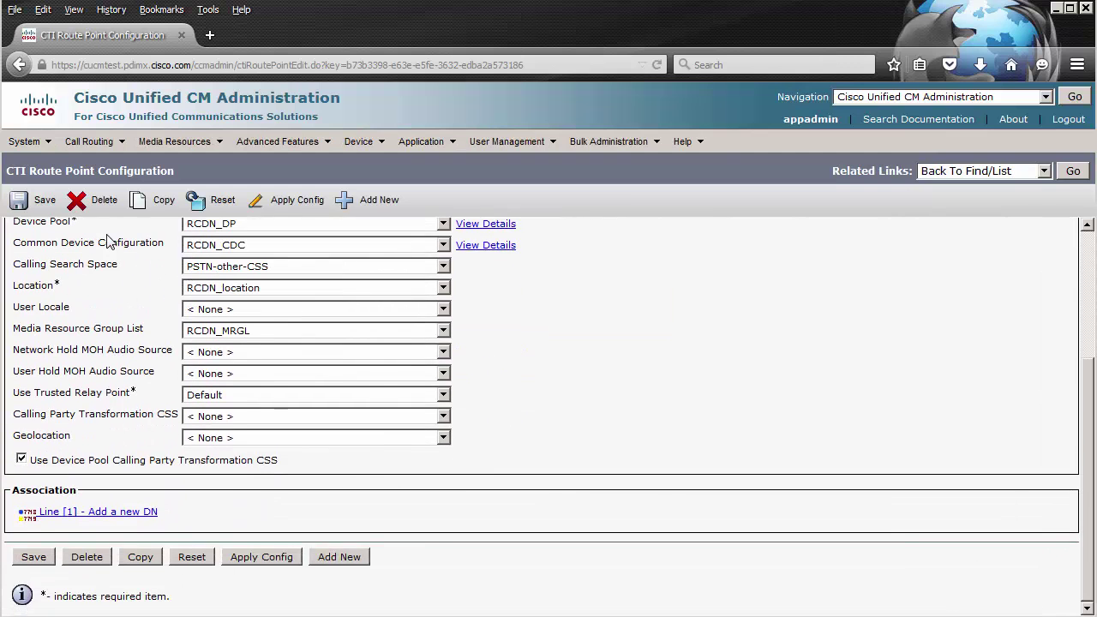
{"action": "left_click", "coordinate": [109, 512]}
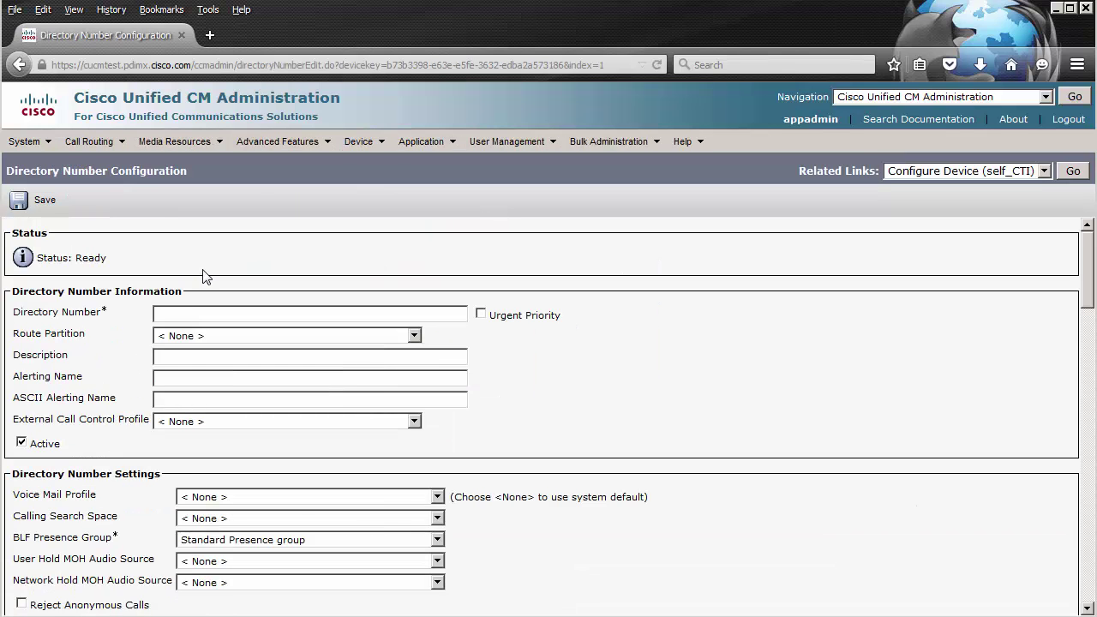
Enter DN *2000 in partition internal, description Self-Provisioning-DN, alerting name Self Provisioning.
{"action": "type", "text": "*2000"}
{"action": "left_click", "coordinate": [287, 335]}
{"action": "left_click", "coordinate": [171, 517]}
{"action": "left_click", "coordinate": [188, 358]}
{"action": "type", "text": "Self-Pr"}
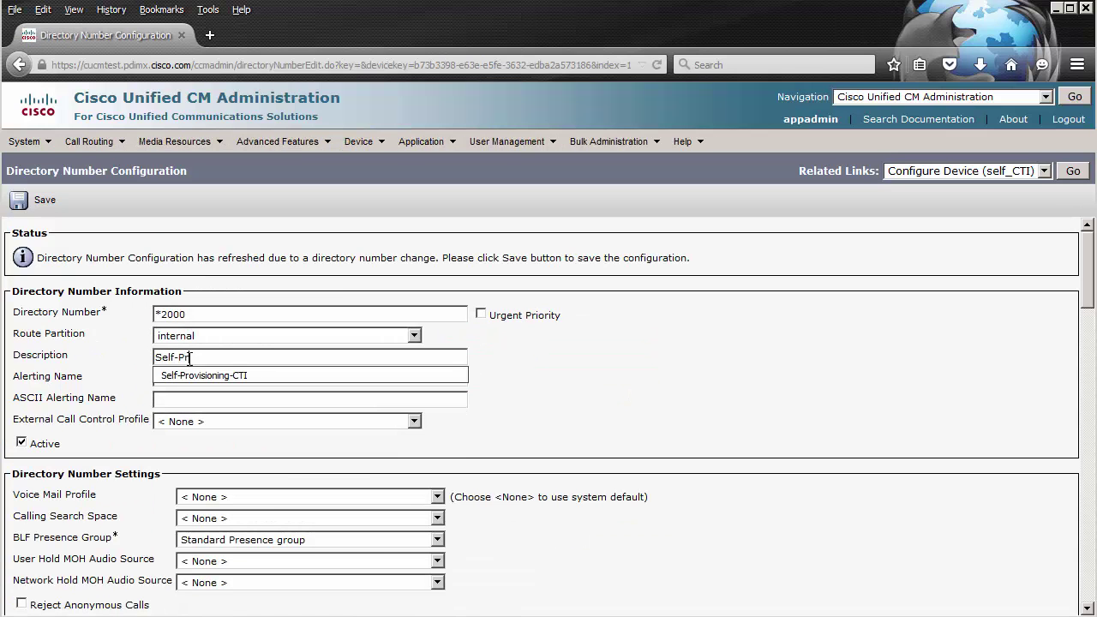
{"action": "type", "text": "ovisioning-DNSelf Provisioning"}
{"action": "key", "text": "Tab"}
Set the line display name to Self Provisioning and save the directory number.
{"action": "scroll", "coordinate": [189, 403], "scroll_direction": "down", "scroll_amount": 8}
{"action": "scroll", "coordinate": [190, 417], "scroll_direction": "down", "scroll_amount": 10}
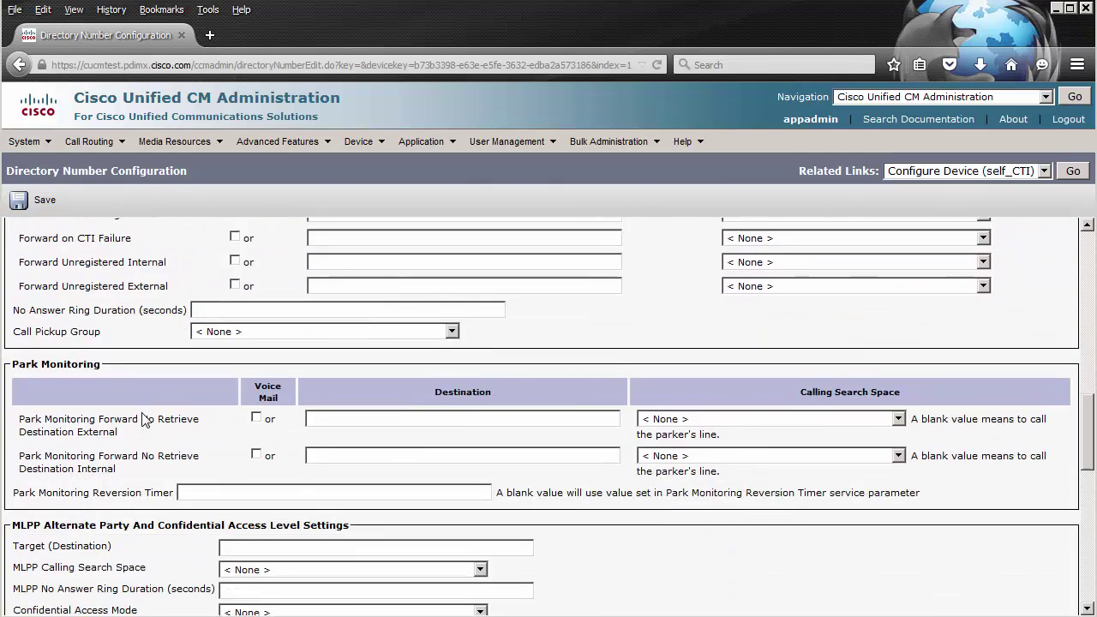
{"action": "left_click", "coordinate": [171, 405]}
{"action": "type", "text": "Self Provisioning"}
{"action": "key", "text": "Tab"}
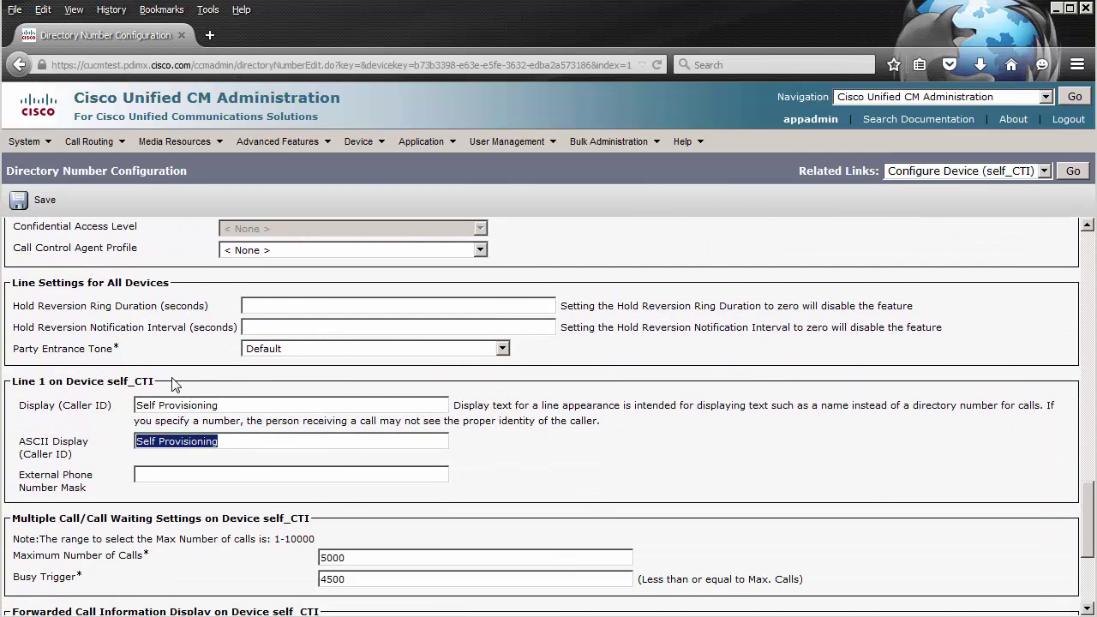
{"action": "scroll", "coordinate": [176, 386], "scroll_direction": "down", "scroll_amount": 5}
{"action": "left_click", "coordinate": [35, 529]}
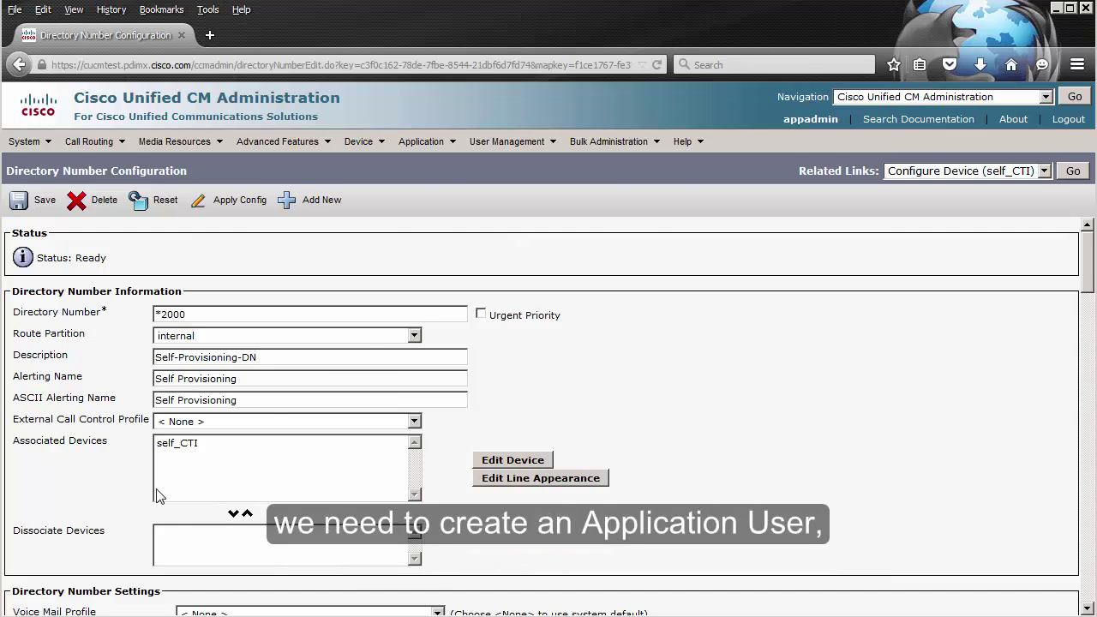
Start adding a new application user from the Application User list.
{"action": "mouse_move", "coordinate": [494, 150]}
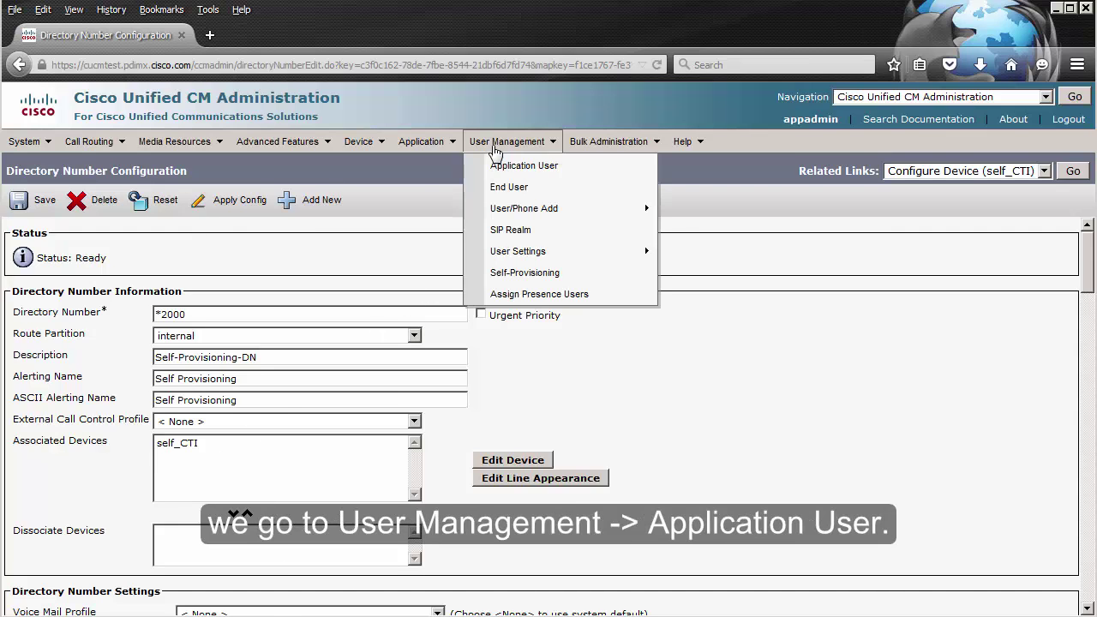
{"action": "left_click", "coordinate": [514, 175]}
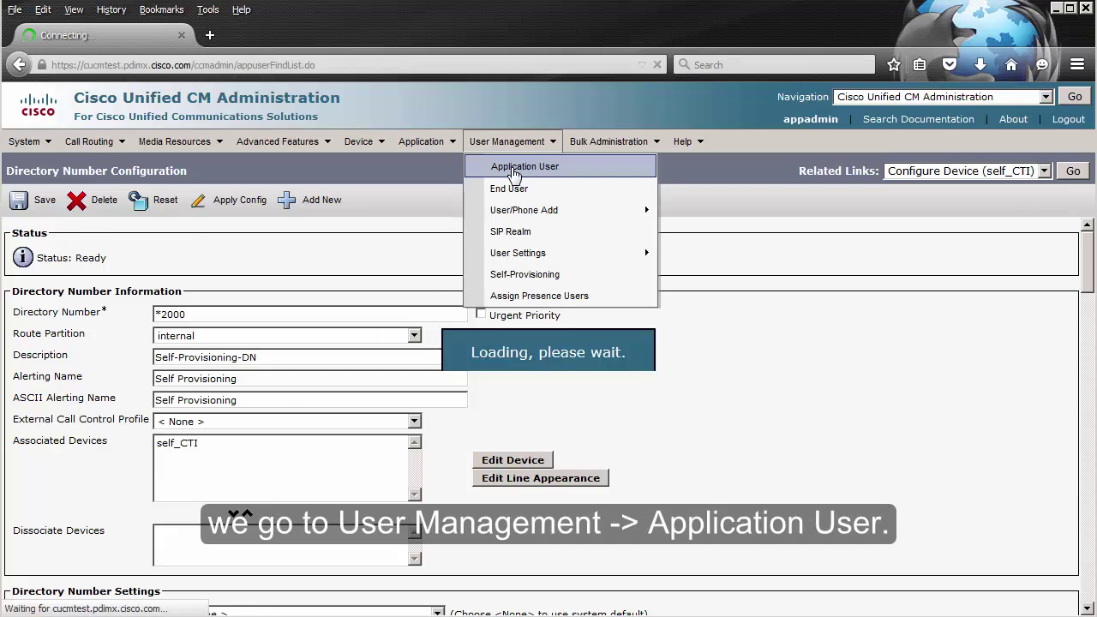
{"action": "left_click", "coordinate": [433, 260]}
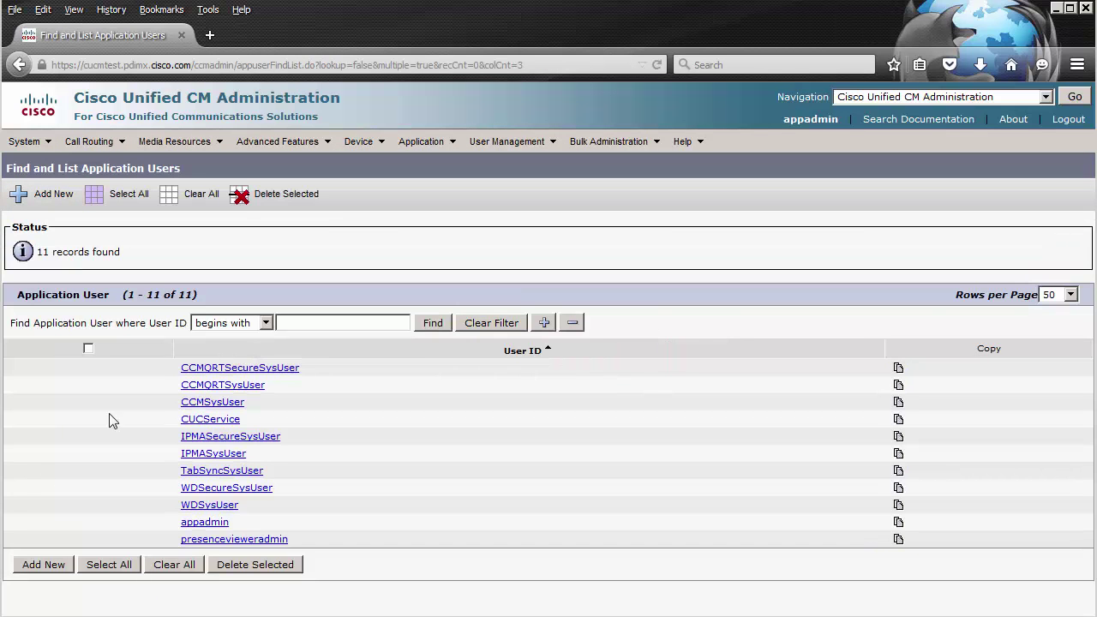
{"action": "left_click", "coordinate": [45, 565]}
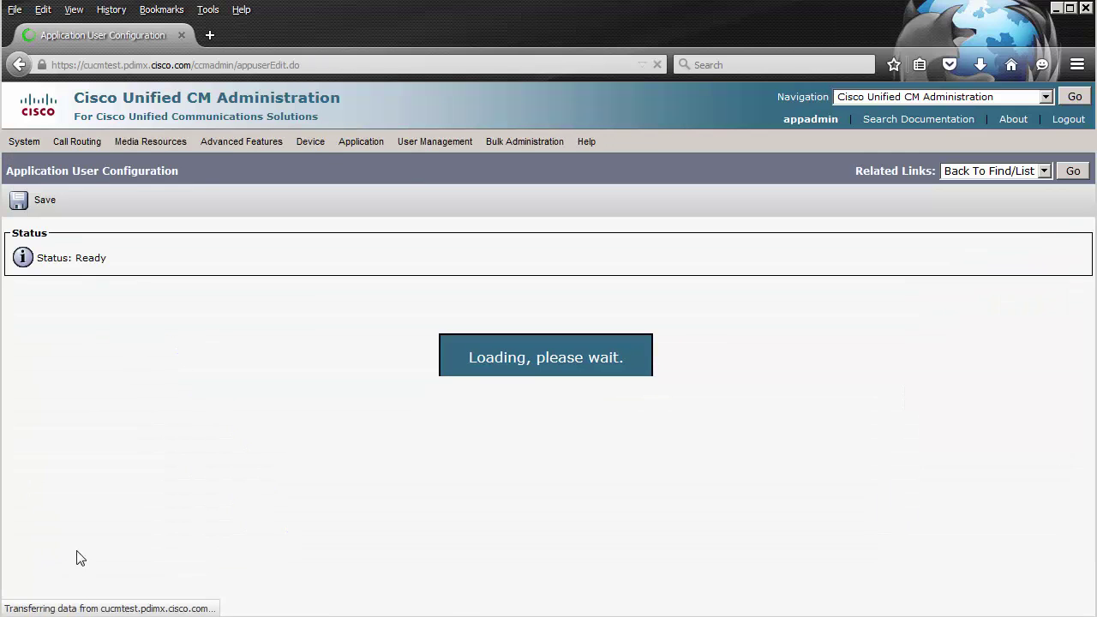
Enter user ID self_user with its password and make self_CTI a controlled device.
{"action": "left_click", "coordinate": [214, 313]}
{"action": "type", "text": "self_user"}
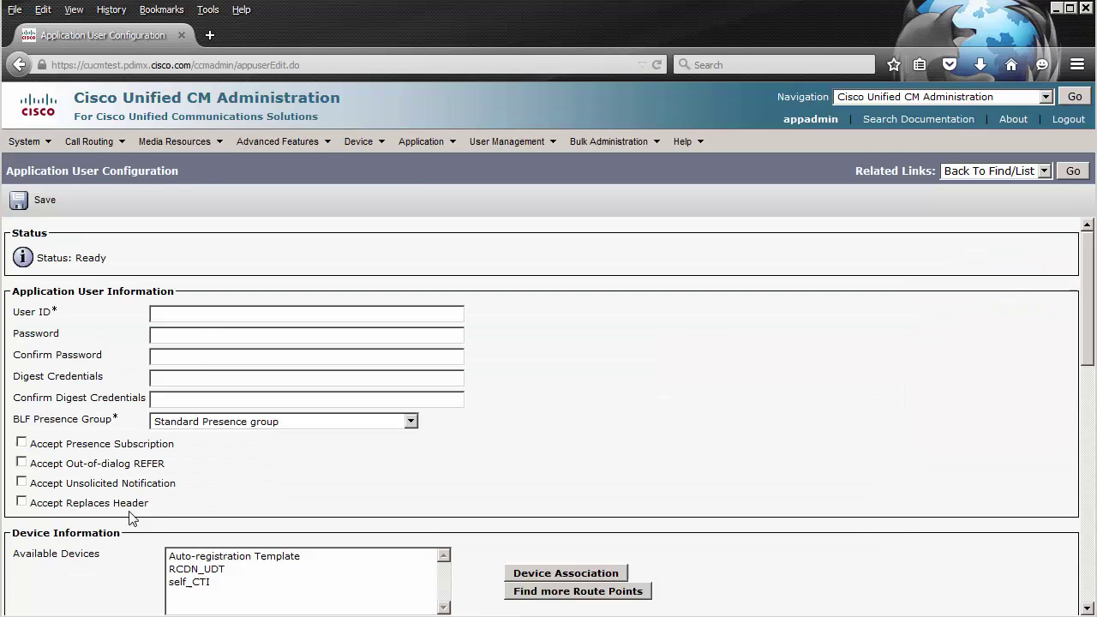
{"action": "left_click", "coordinate": [214, 339]}
{"action": "type", "text": "••••••••"}
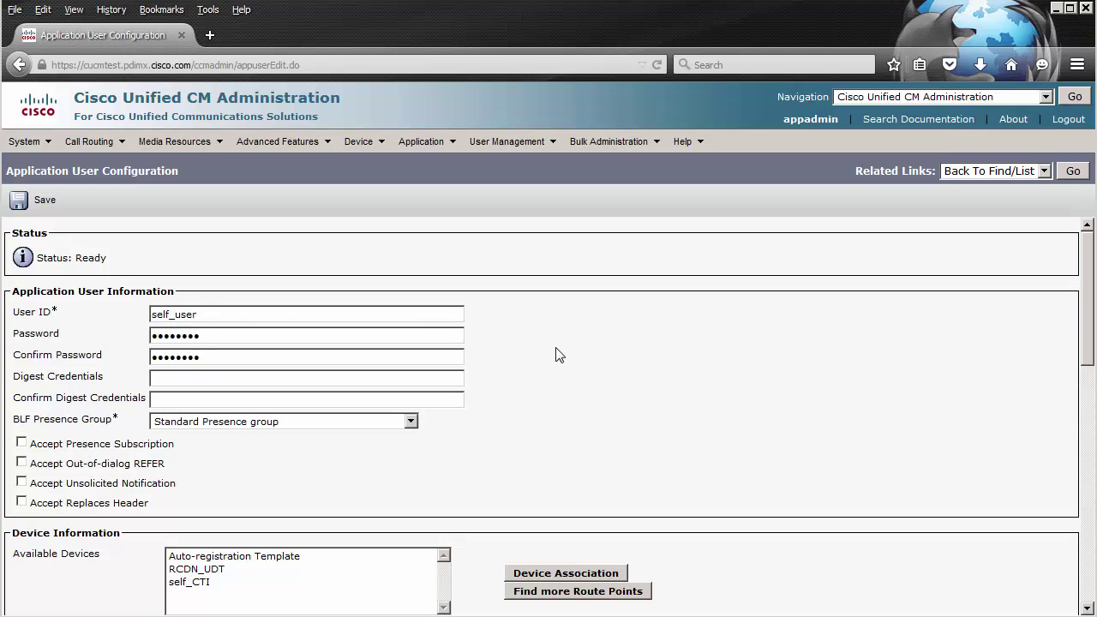
{"action": "scroll", "coordinate": [557, 352], "scroll_direction": "down", "scroll_amount": 6}
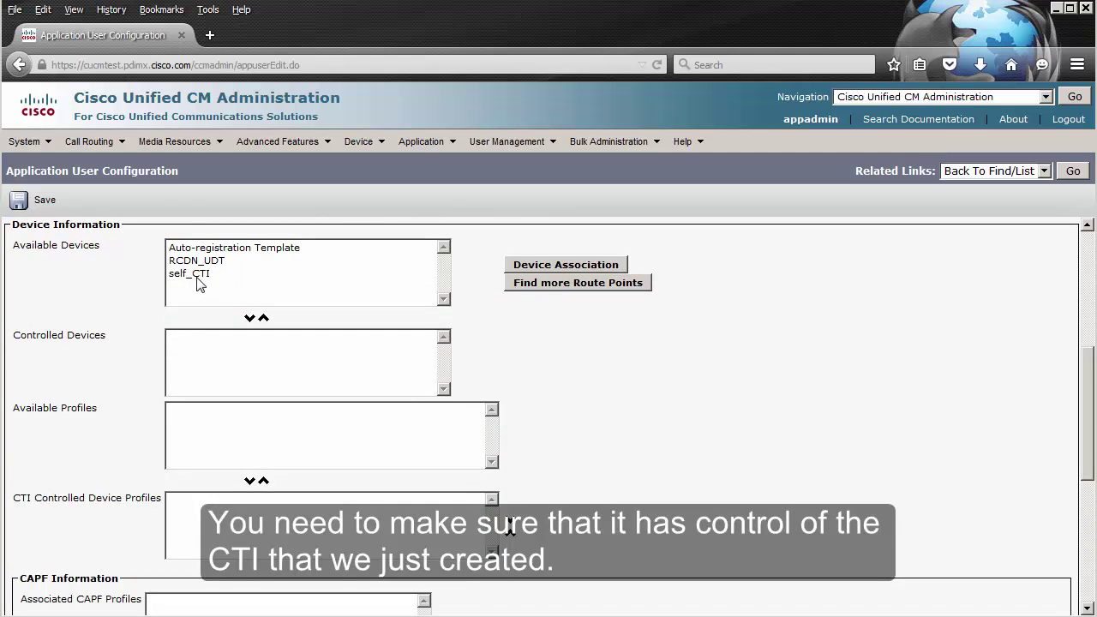
{"action": "left_click", "coordinate": [196, 278]}
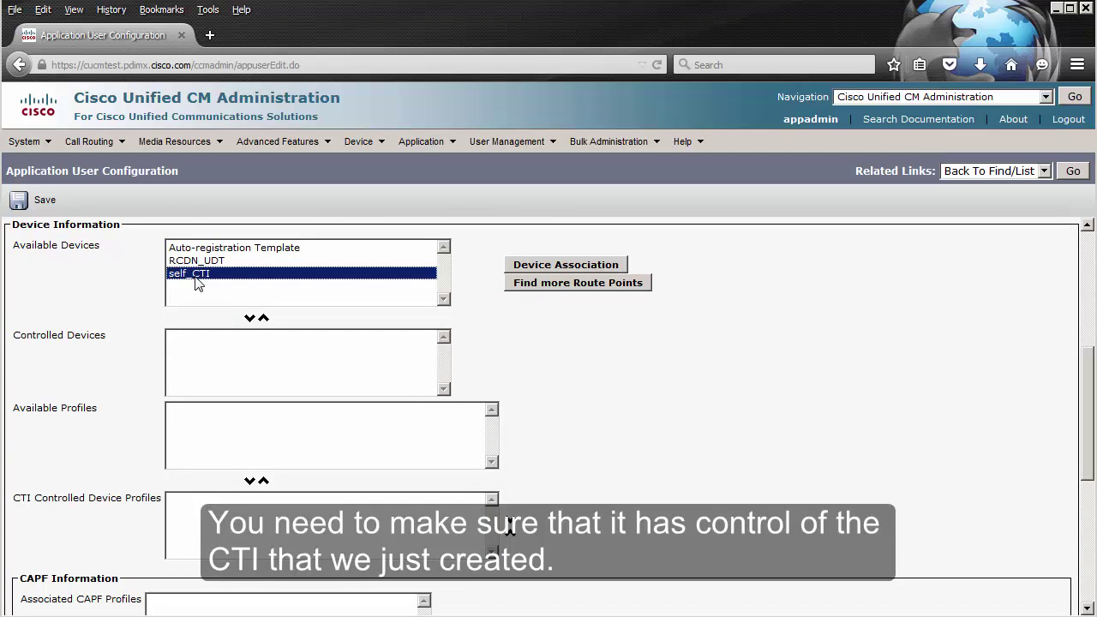
{"action": "left_click", "coordinate": [249, 318]}
{"action": "scroll", "coordinate": [602, 374], "scroll_direction": "down", "scroll_amount": 6}
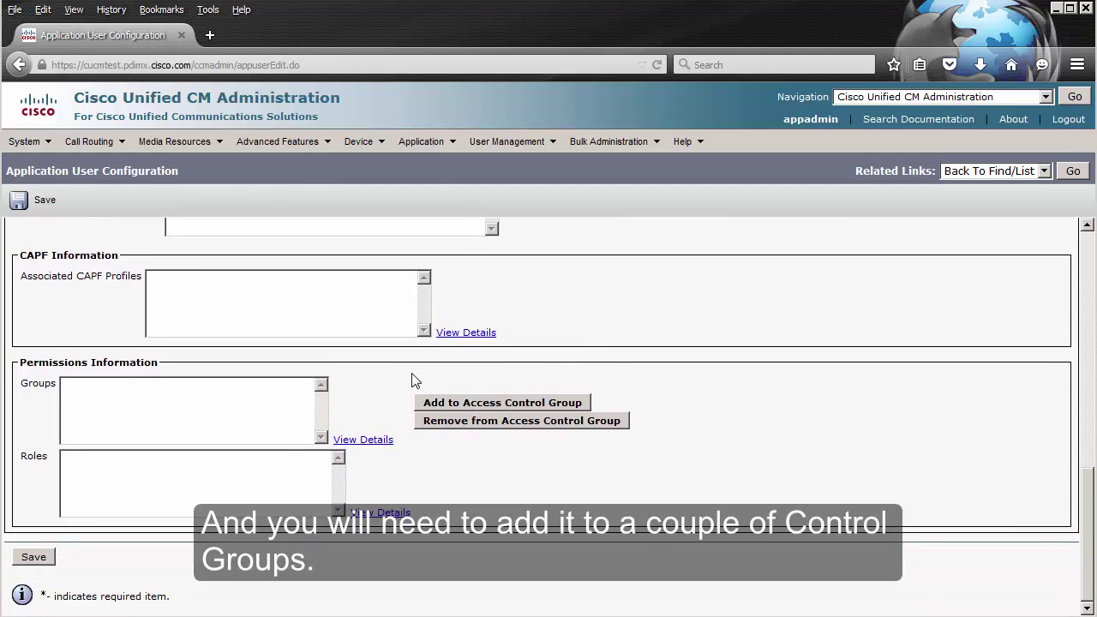
Add self_user to Standard CTI Enabled and Standard CTI Allow Control of All Devices, then save.
{"action": "left_click", "coordinate": [461, 407]}
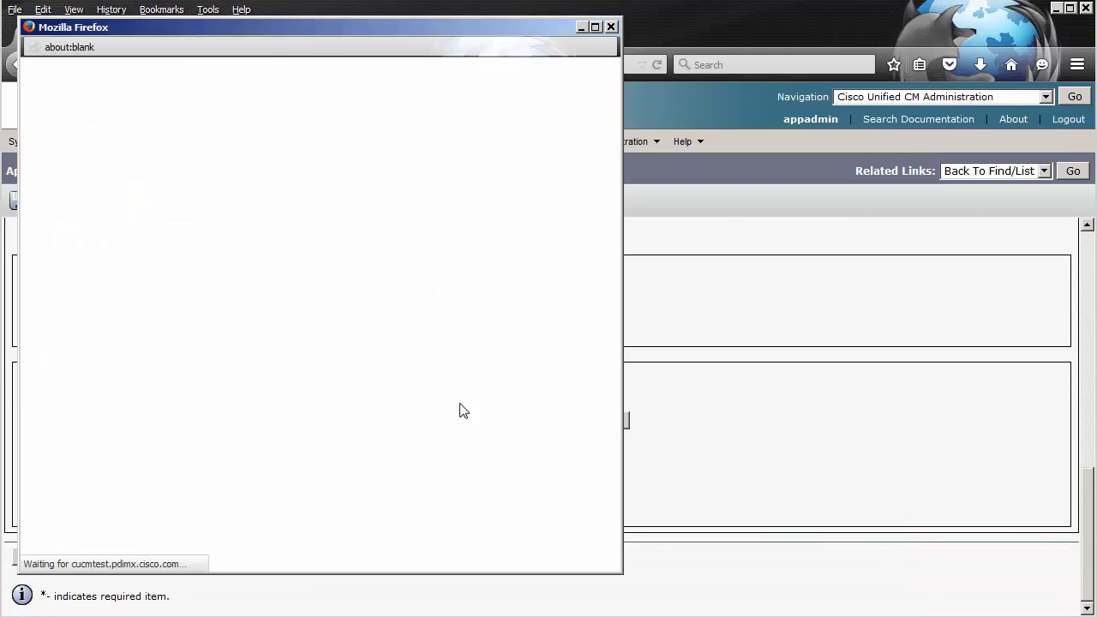
{"action": "left_click", "coordinate": [462, 143]}
{"action": "scroll", "coordinate": [371, 377], "scroll_direction": "down", "scroll_amount": 5}
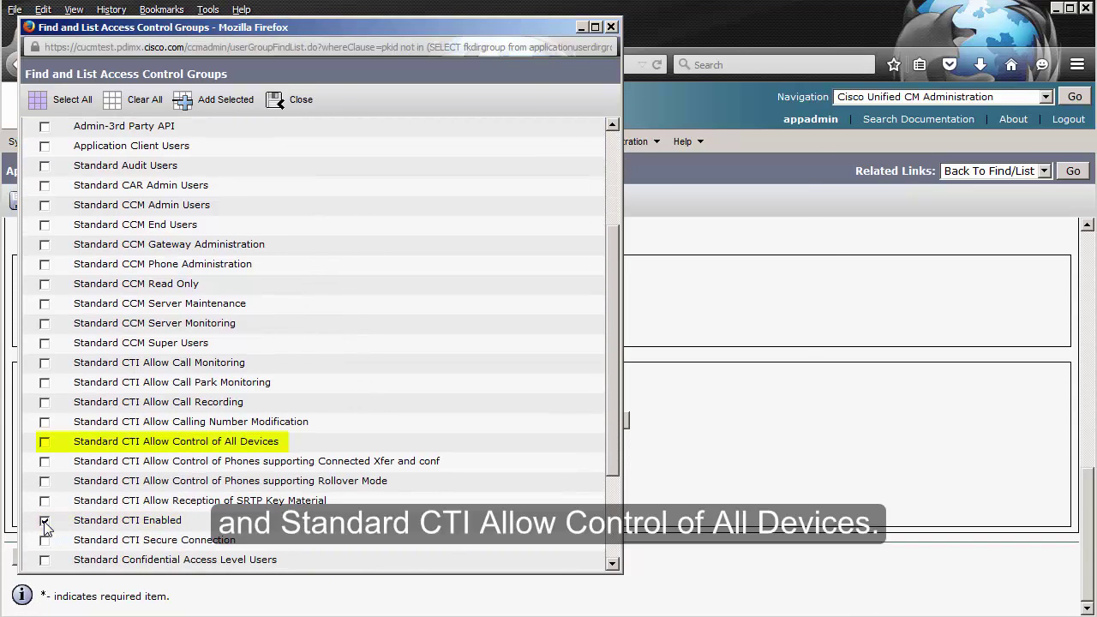
{"action": "left_click", "coordinate": [44, 442]}
{"action": "left_click", "coordinate": [210, 101]}
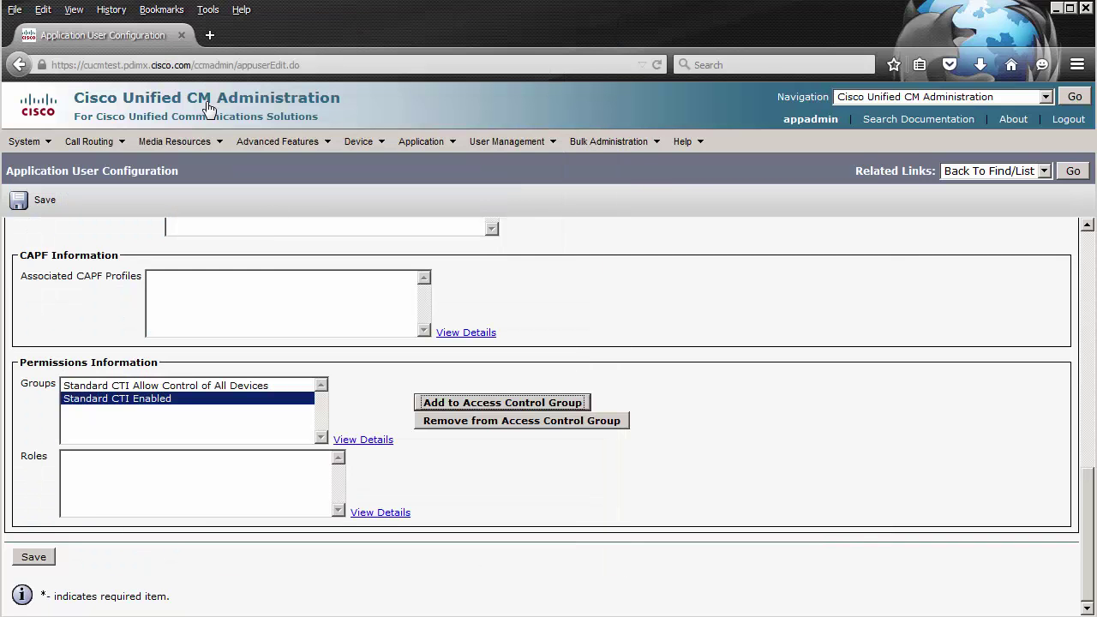
{"action": "left_click", "coordinate": [42, 561]}
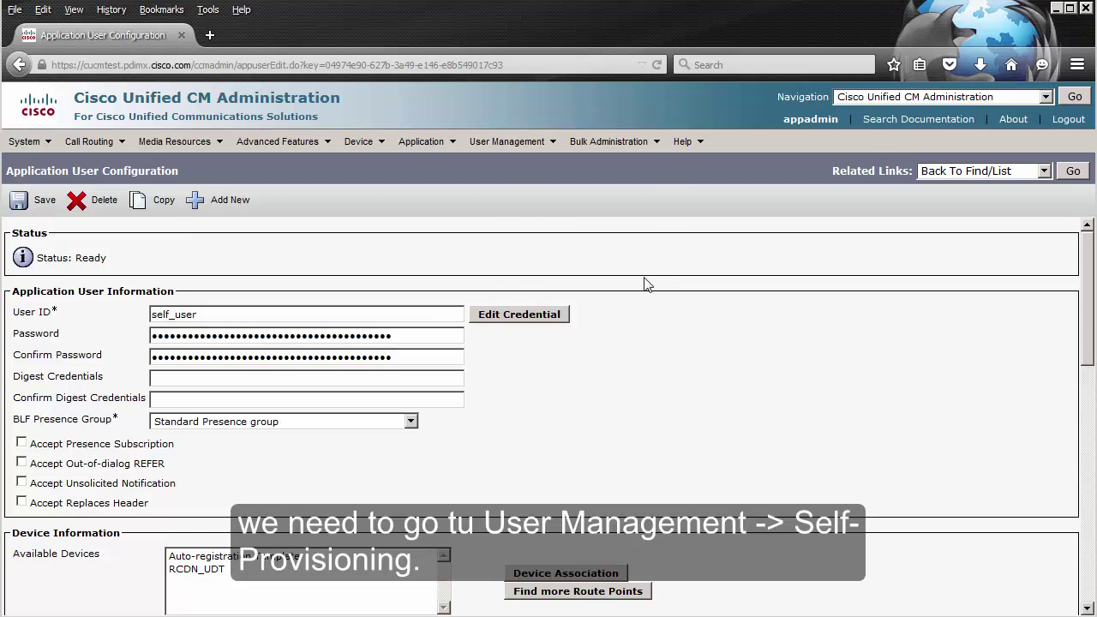
Set the Self-Provisioning CTI route point to self_CTI and the application user to self_user.
{"action": "mouse_move", "coordinate": [492, 144]}
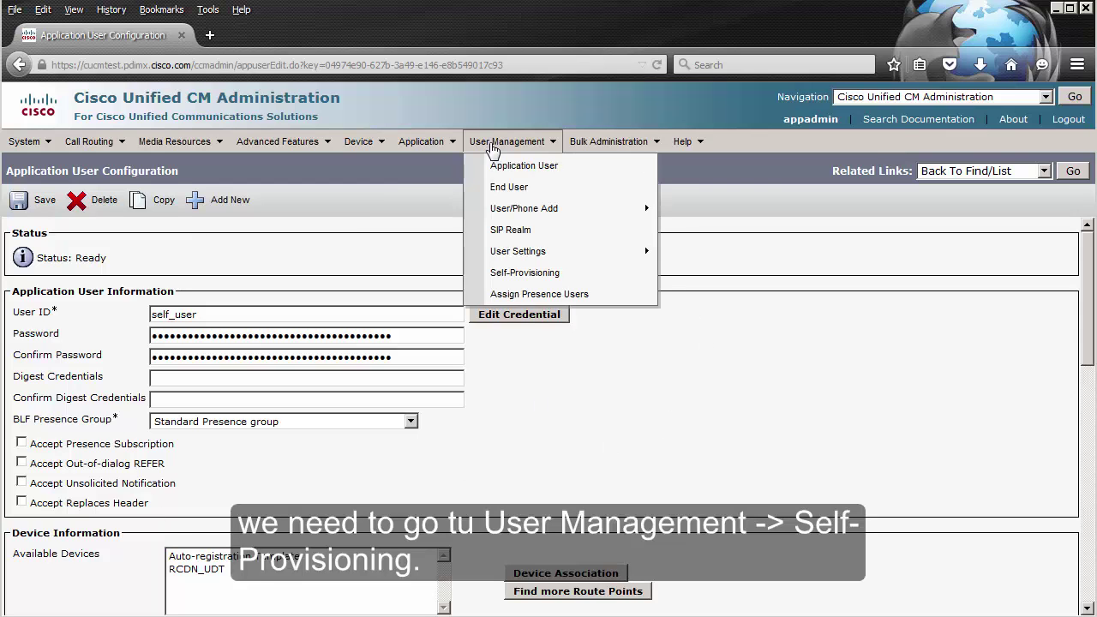
{"action": "left_click", "coordinate": [524, 278]}
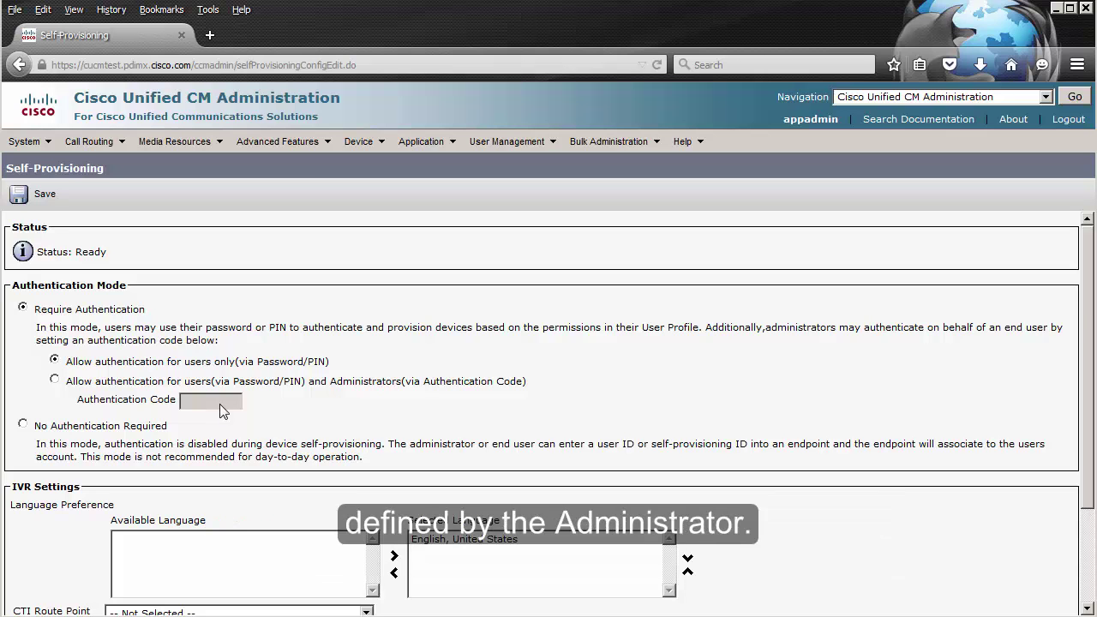
{"action": "scroll", "coordinate": [651, 439], "scroll_direction": "down", "scroll_amount": 3}
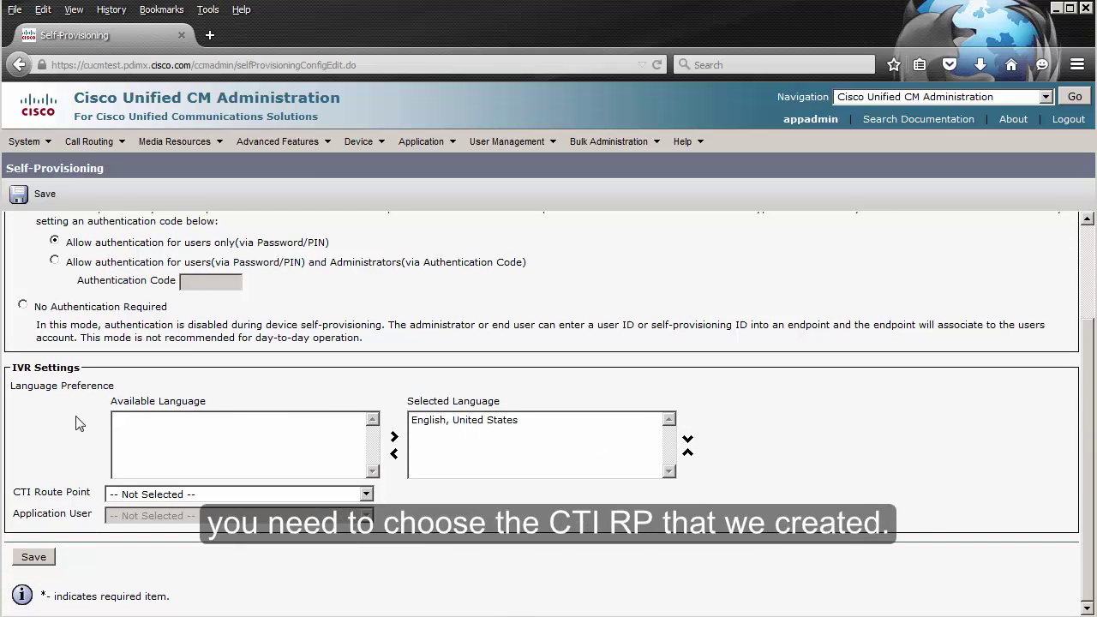
{"action": "left_click", "coordinate": [181, 501]}
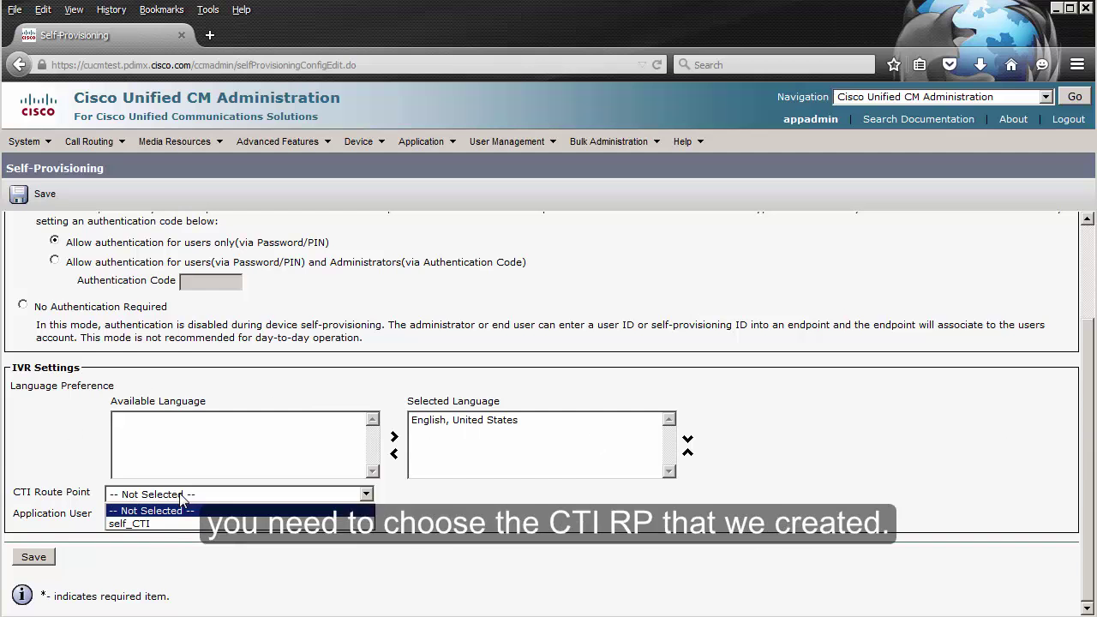
{"action": "left_click", "coordinate": [181, 520]}
{"action": "scroll", "coordinate": [1007, 343], "scroll_direction": "down", "scroll_amount": 3}
{"action": "left_click", "coordinate": [368, 516]}
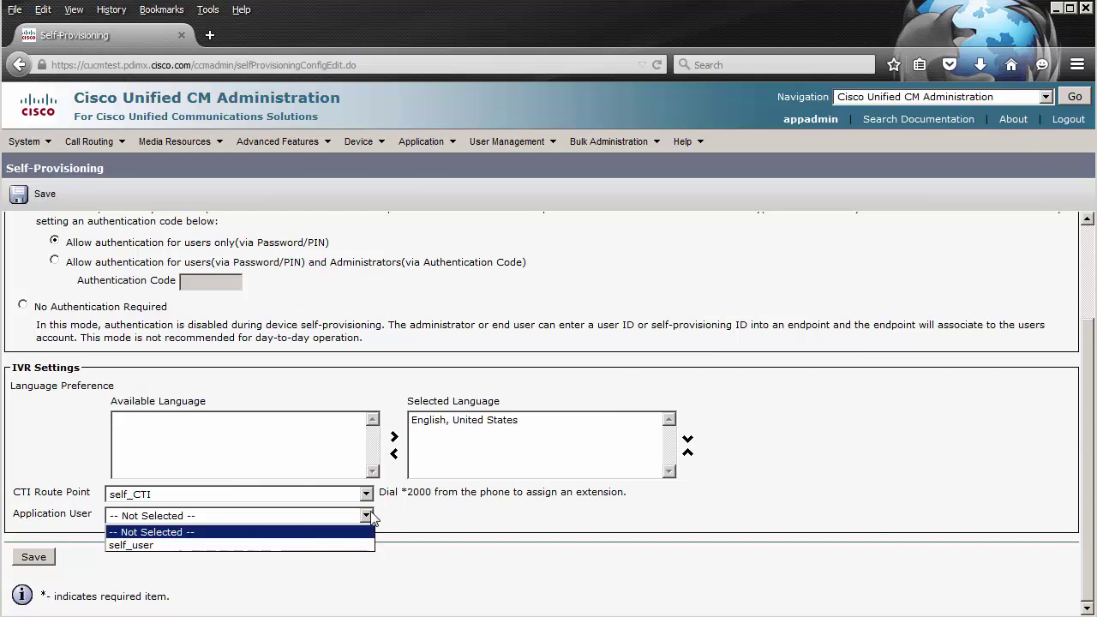
{"action": "left_click", "coordinate": [130, 545]}
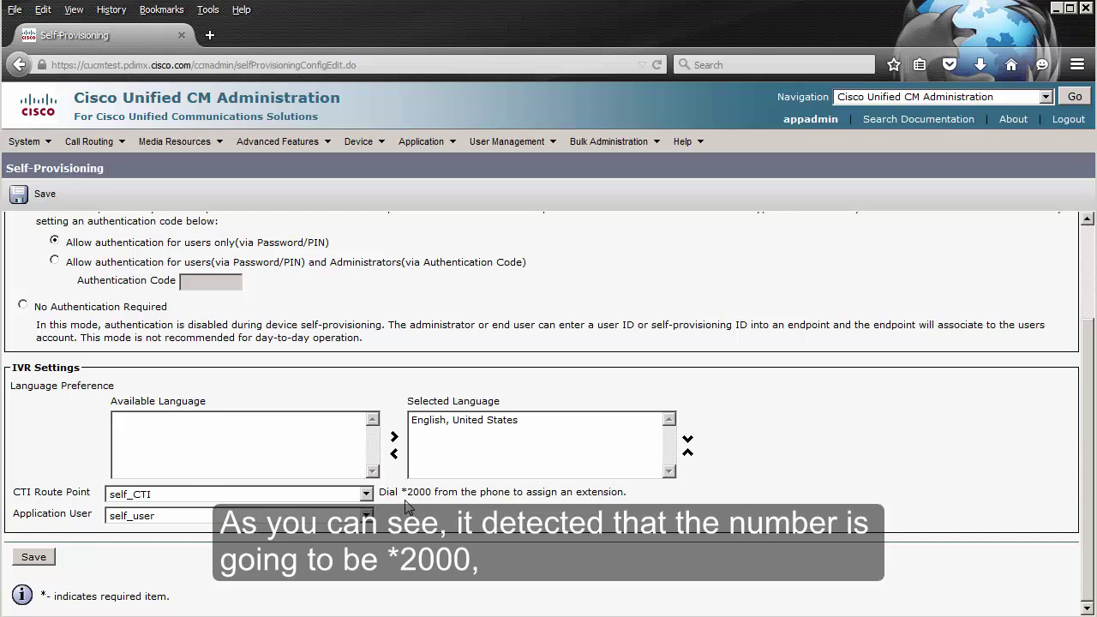
{"action": "scroll", "coordinate": [407, 507], "scroll_direction": "up", "scroll_amount": 3}
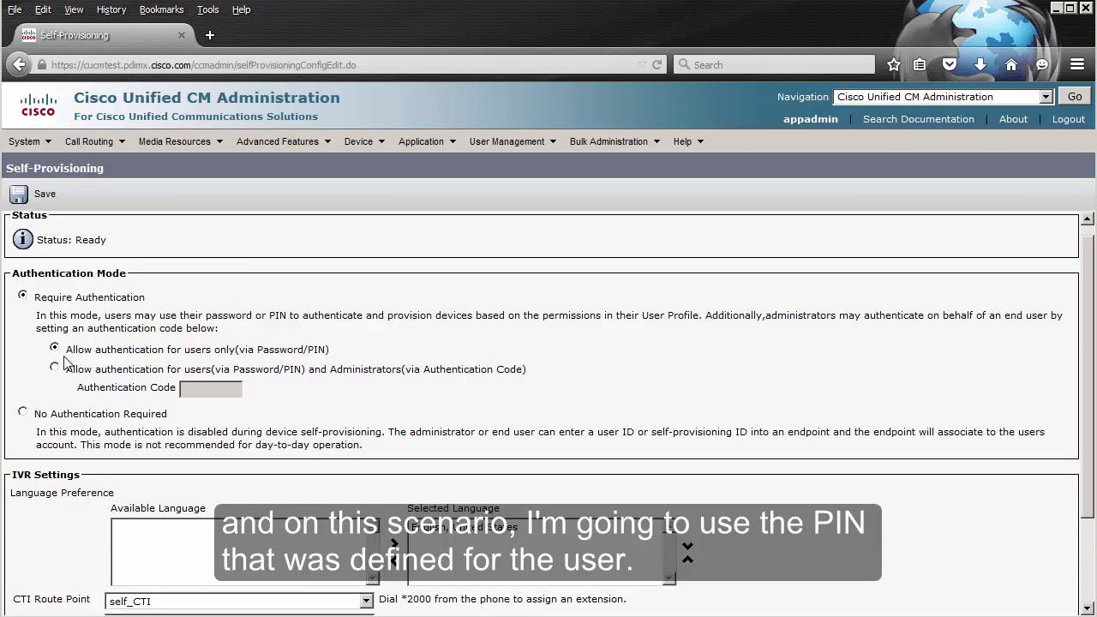
Save the self-provisioning settings, restart the service, and go to the CTI route point list.
{"action": "left_click", "coordinate": [32, 196]}
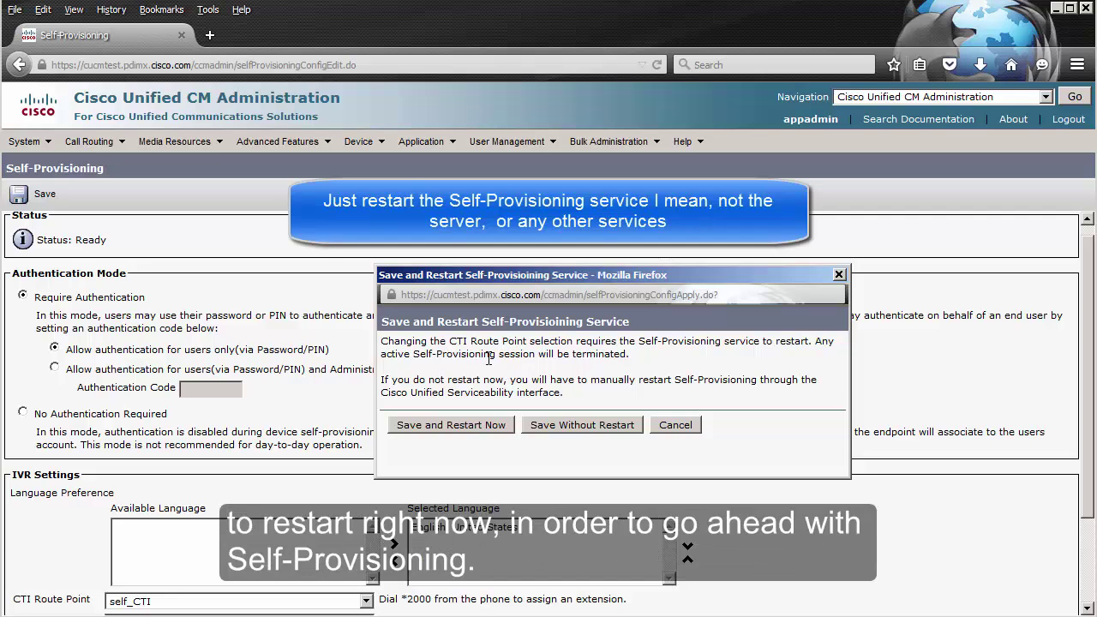
{"action": "left_click", "coordinate": [446, 426]}
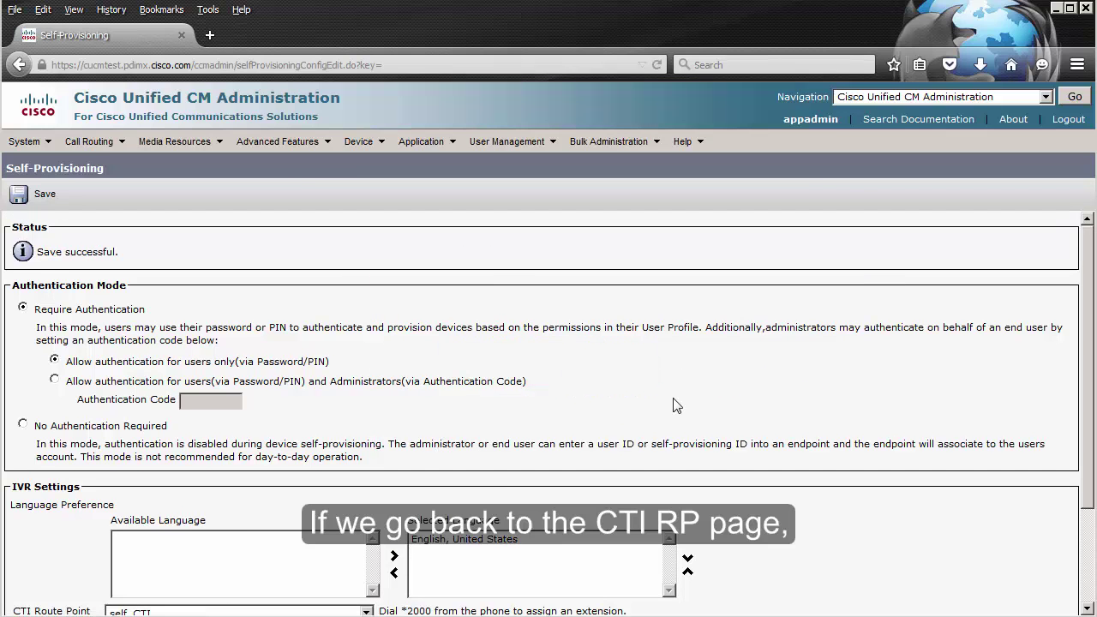
{"action": "mouse_move", "coordinate": [358, 141]}
{"action": "left_click", "coordinate": [385, 170]}
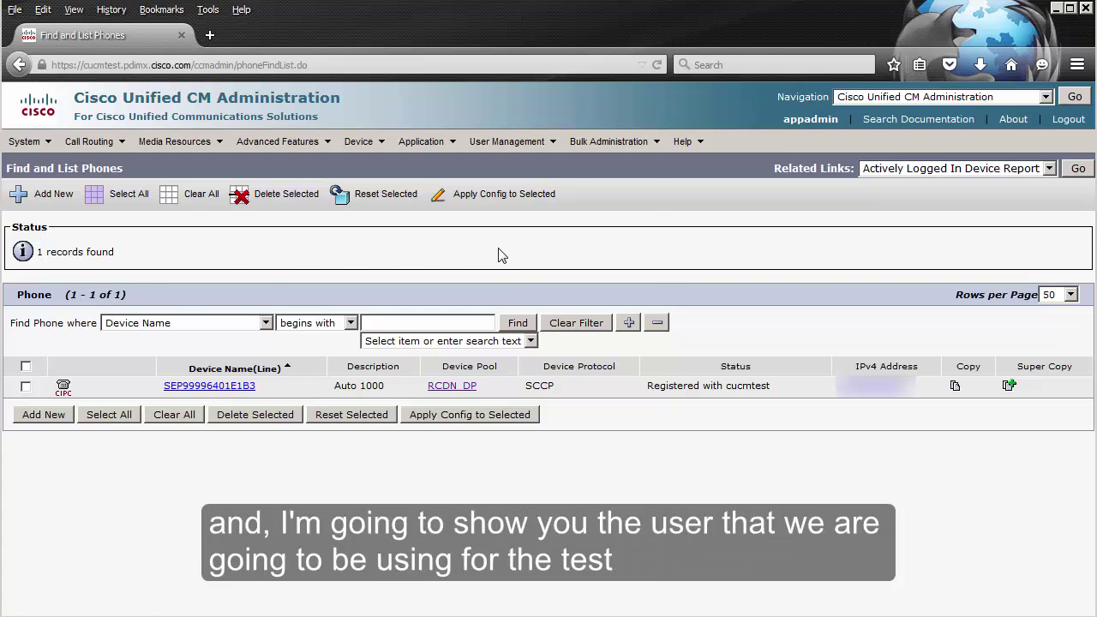
Open the test end user's configuration and bring IP Communicator to the front.
{"action": "mouse_move", "coordinate": [507, 142]}
{"action": "left_click", "coordinate": [523, 190]}
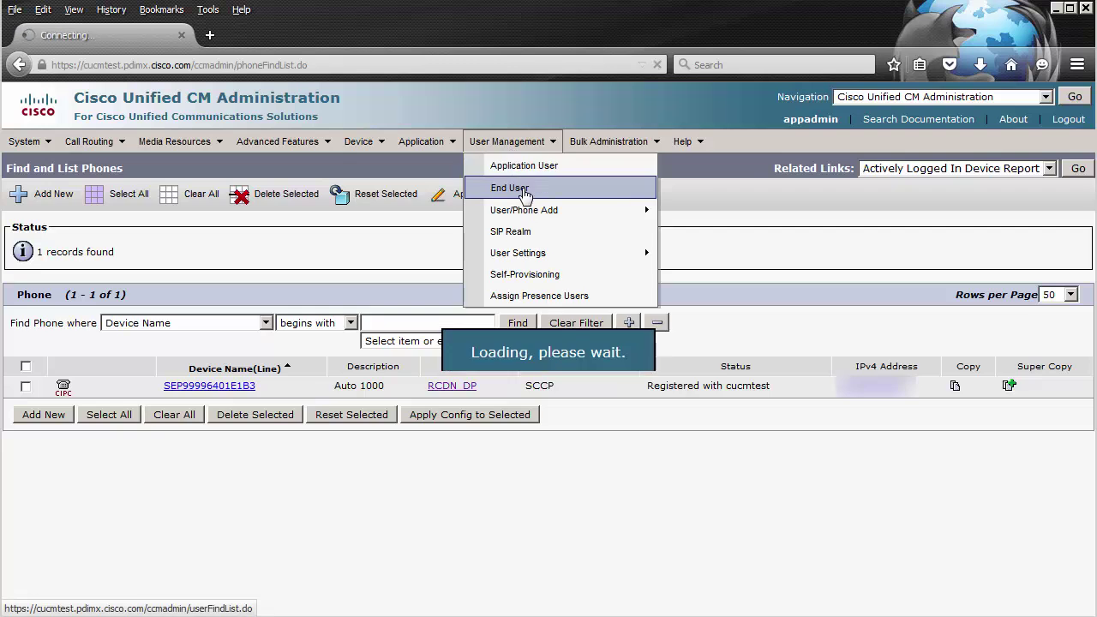
{"action": "left_click", "coordinate": [69, 388]}
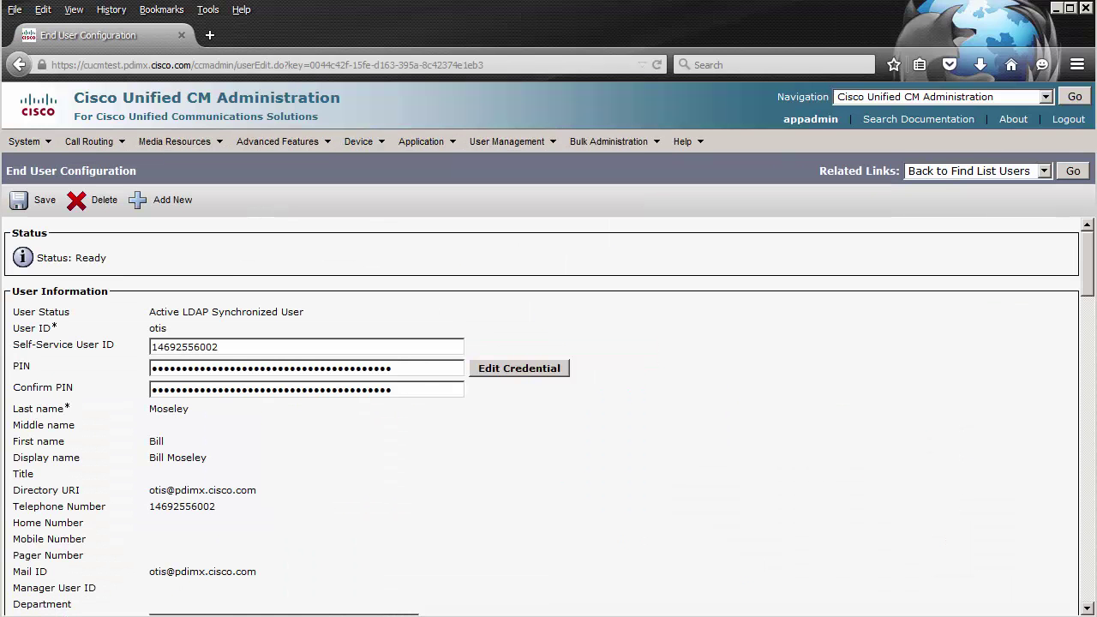
{"action": "key", "text": "alt+Tab"}
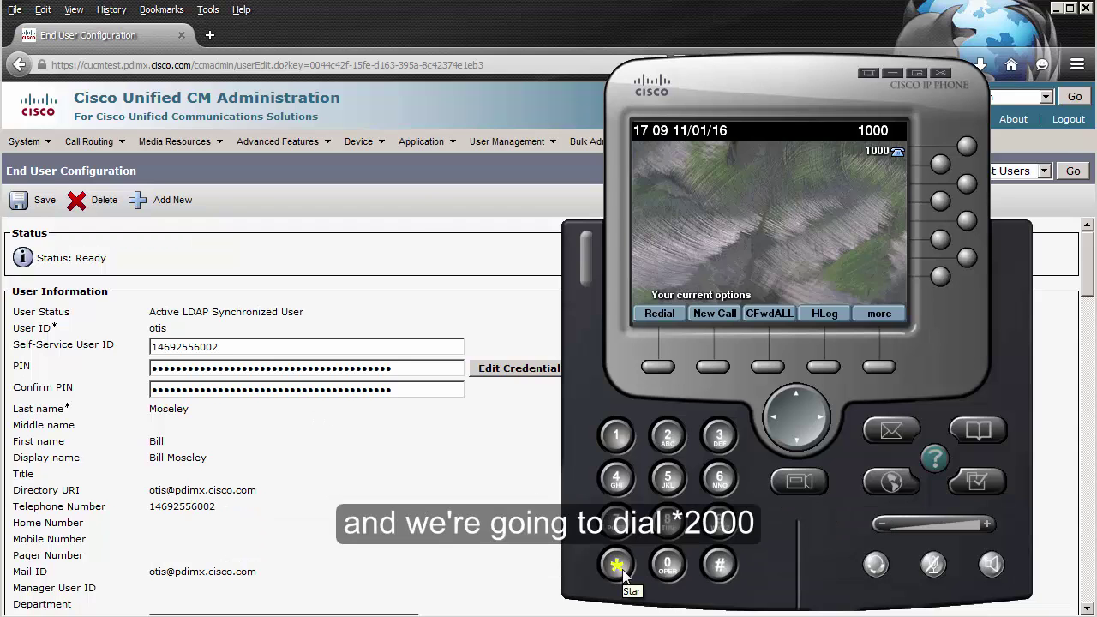
Dial *2000 on the IP Communicator keypad to call the self-provisioning service.
{"action": "left_click", "coordinate": [618, 566]}
{"action": "left_click", "coordinate": [668, 437]}
{"action": "left_click", "coordinate": [668, 565]}
{"action": "left_click", "coordinate": [667, 565]}
{"action": "left_click", "coordinate": [667, 566]}
{"action": "left_click", "coordinate": [657, 366]}
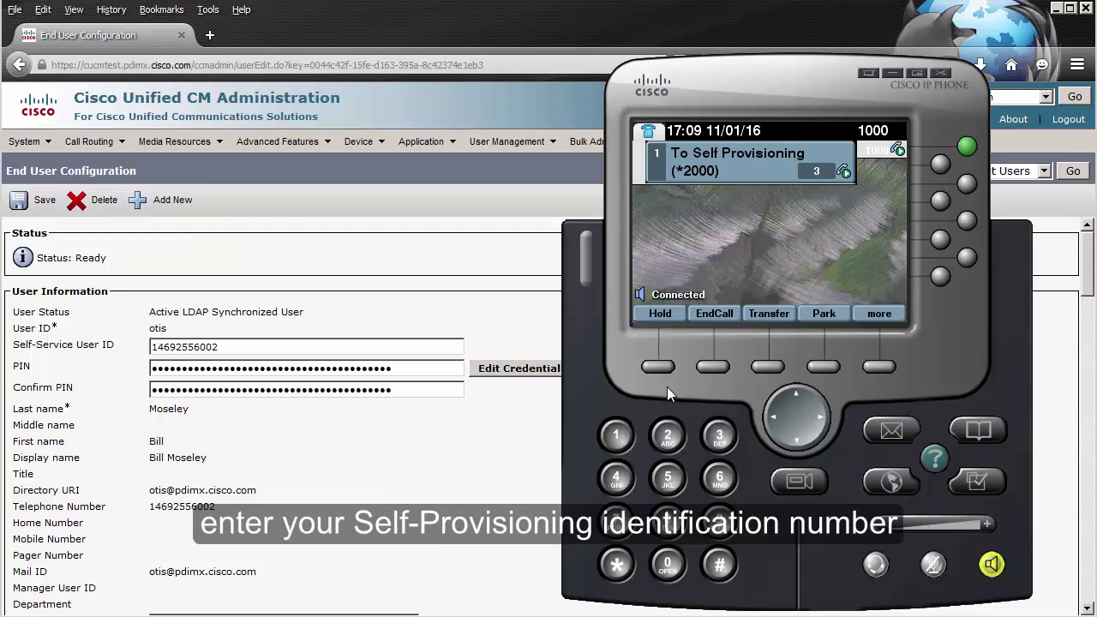
Enter the test user's self-service ID followed by #, then confirm with # again.
{"action": "left_click", "coordinate": [621, 437]}
{"action": "left_click", "coordinate": [618, 482]}
{"action": "left_click", "coordinate": [717, 479]}
{"action": "left_click", "coordinate": [717, 520]}
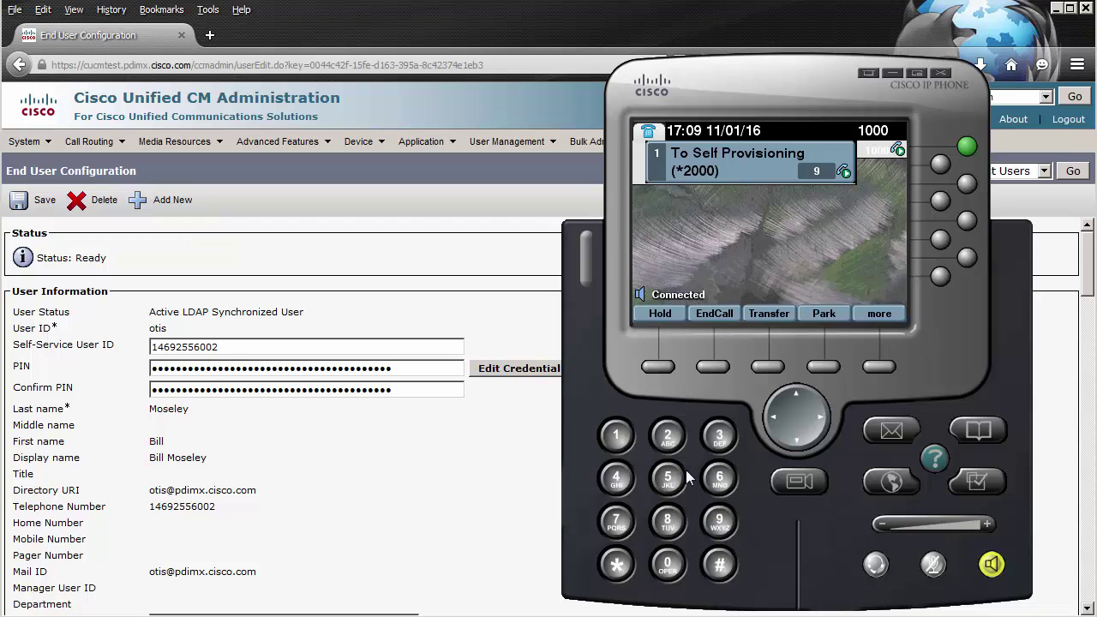
{"action": "left_click", "coordinate": [670, 439]}
{"action": "left_click", "coordinate": [672, 483]}
{"action": "left_click", "coordinate": [719, 481]}
{"action": "left_click", "coordinate": [667, 569]}
{"action": "left_click", "coordinate": [667, 438]}
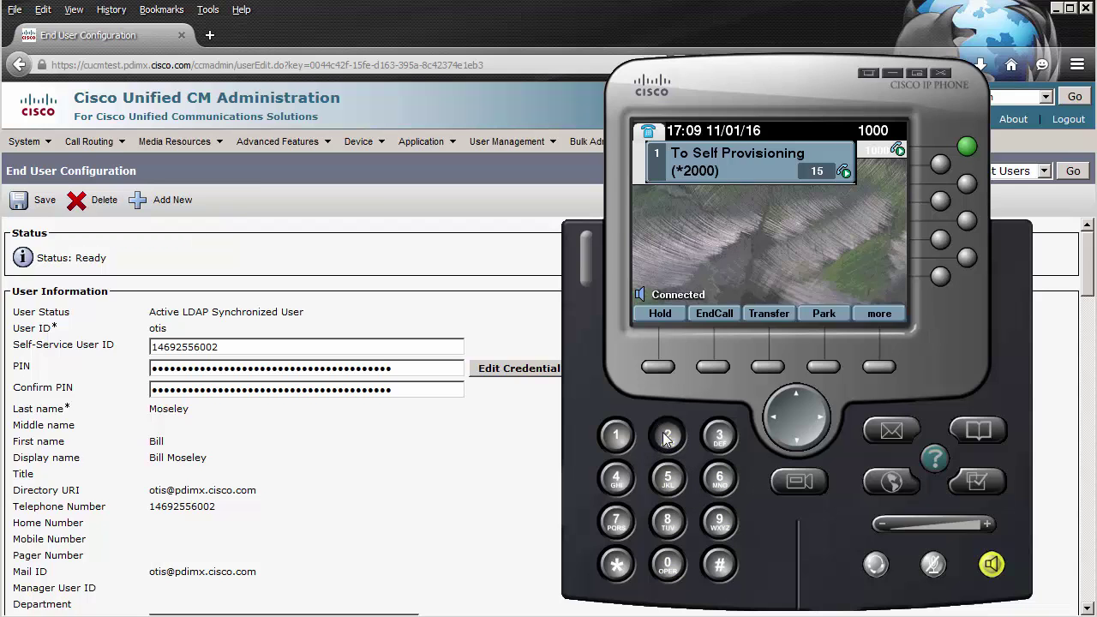
{"action": "left_click", "coordinate": [720, 570]}
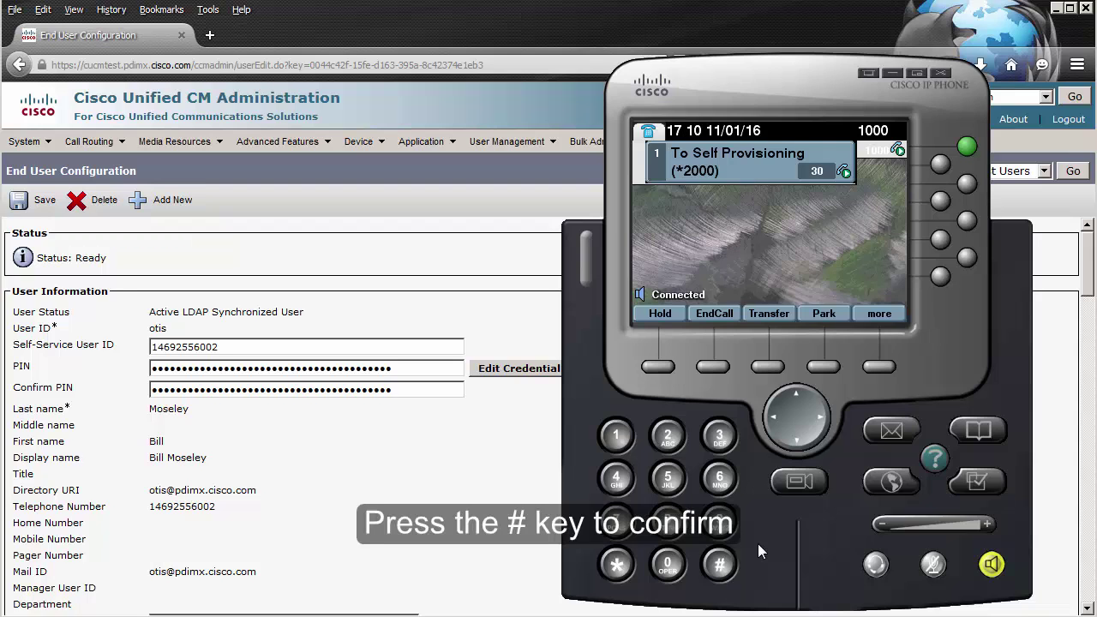
{"action": "left_click", "coordinate": [720, 565]}
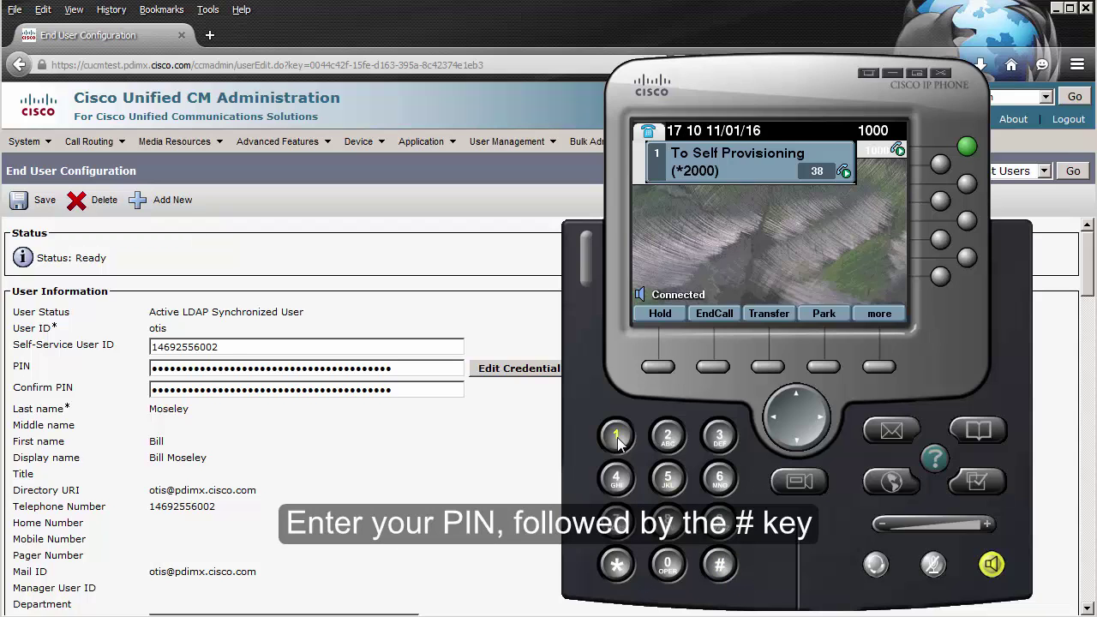
Enter the user's PIN followed by # to finish provisioning, then minimize IP Communicator.
{"action": "left_click", "coordinate": [719, 435]}
{"action": "left_click", "coordinate": [616, 479]}
{"action": "left_click", "coordinate": [668, 480]}
{"action": "left_click", "coordinate": [719, 480]}
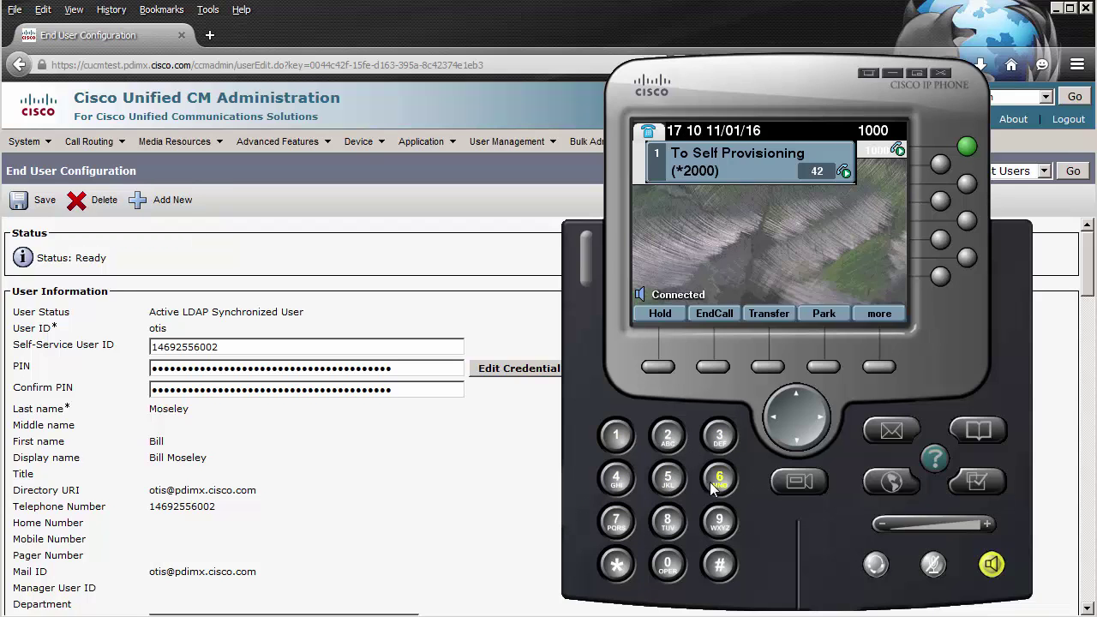
{"action": "left_click", "coordinate": [720, 564]}
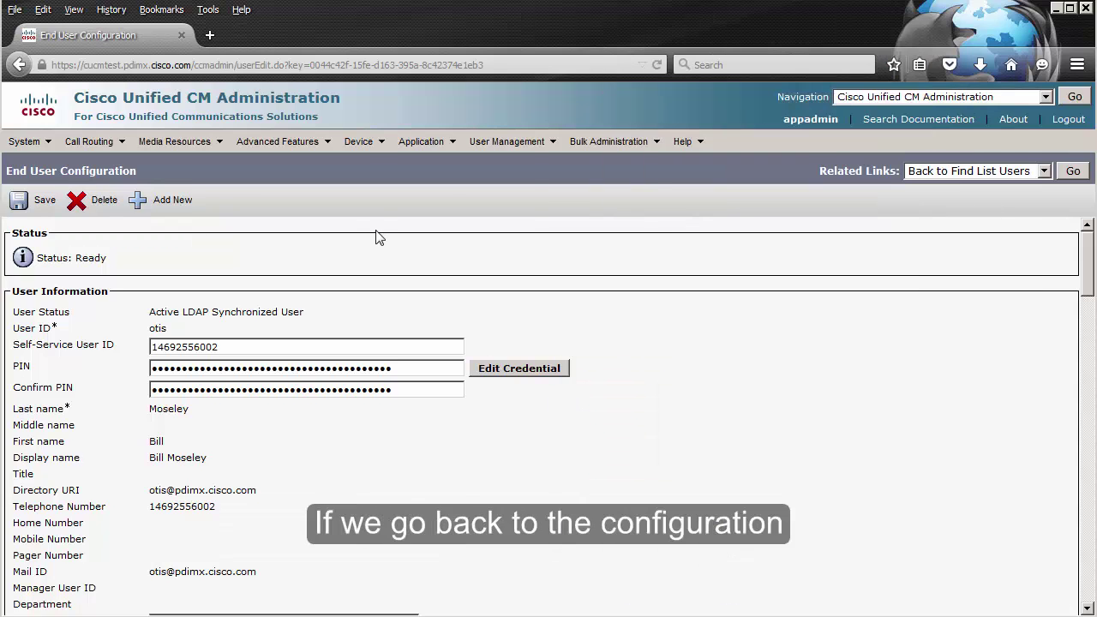
{"action": "left_click", "coordinate": [375, 237]}
Confirm SEP99996401E1B3 is registered in RCDN_DP, then review the test user's device information.
{"action": "mouse_move", "coordinate": [360, 143]}
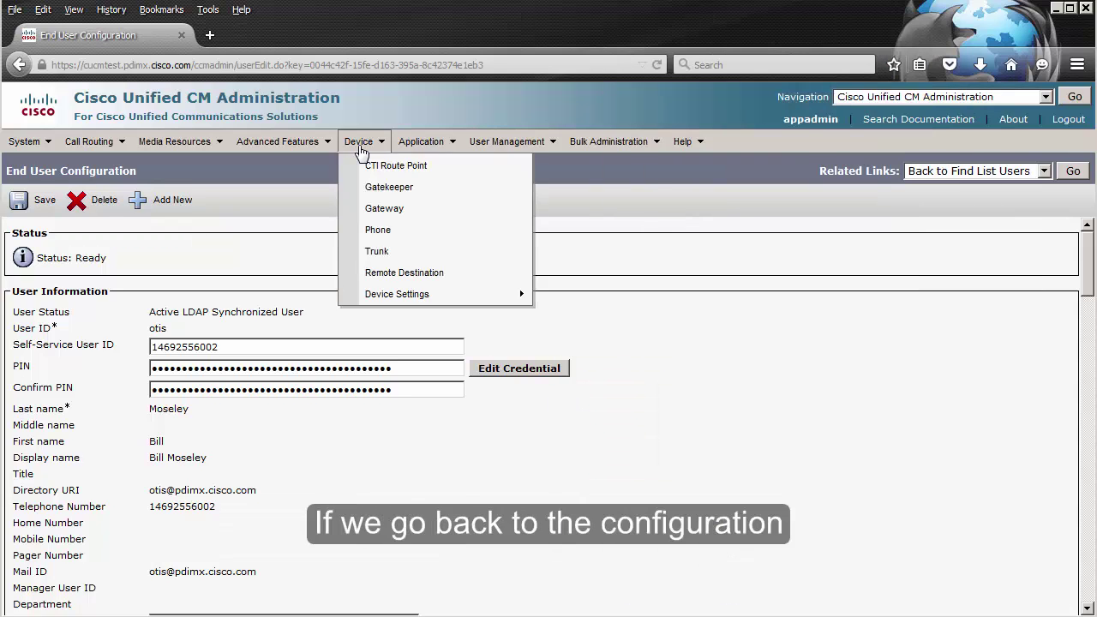
{"action": "left_click", "coordinate": [391, 234]}
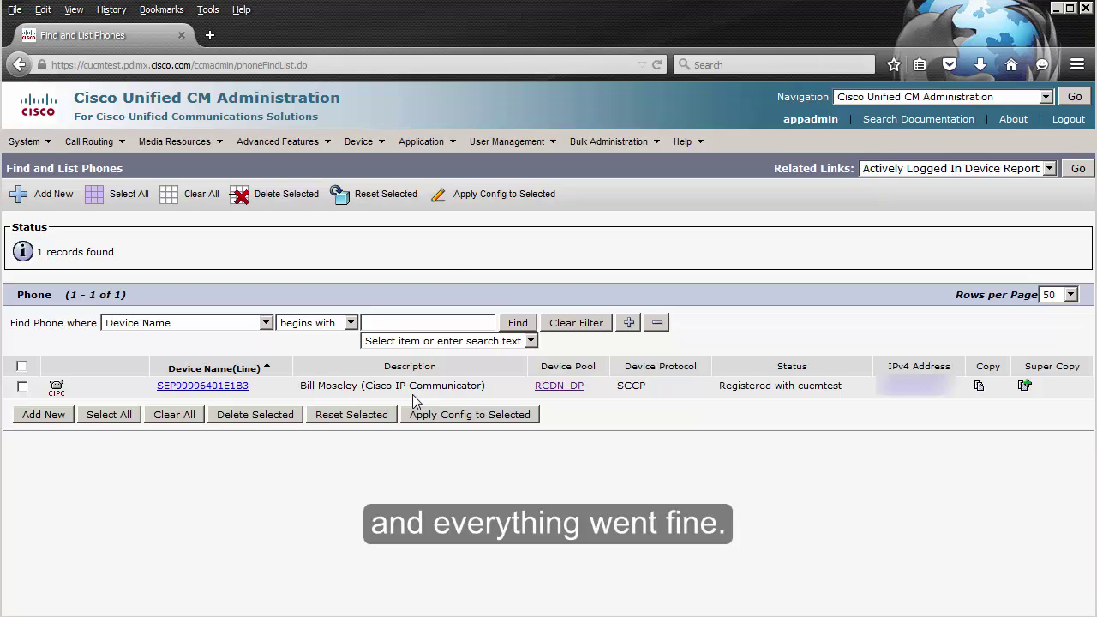
{"action": "mouse_move", "coordinate": [505, 141]}
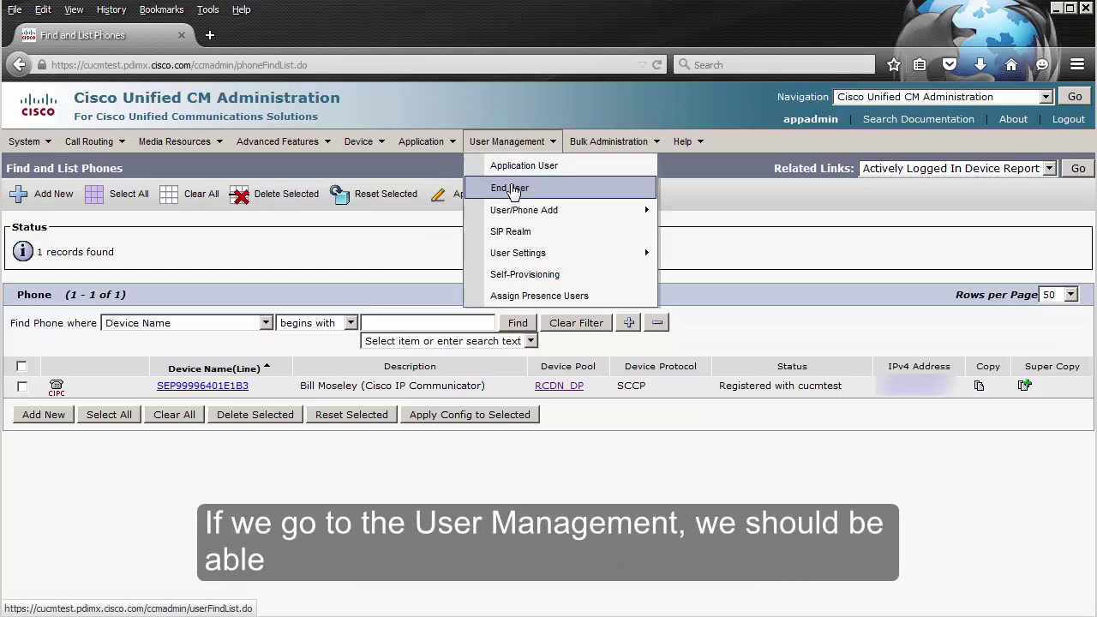
{"action": "left_click", "coordinate": [519, 194]}
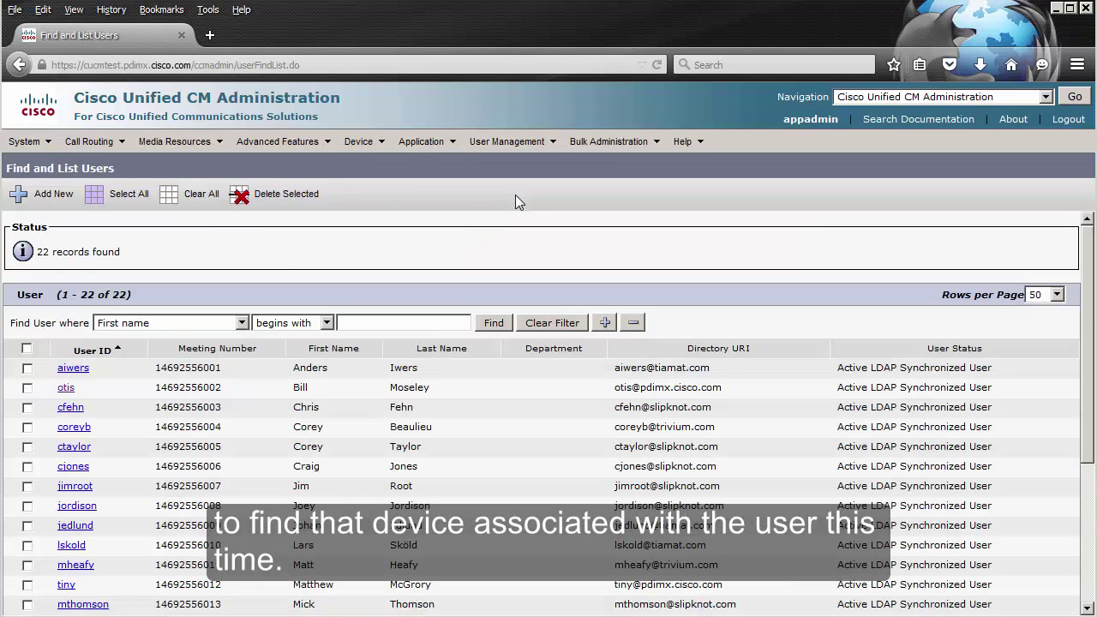
{"action": "left_click", "coordinate": [66, 388]}
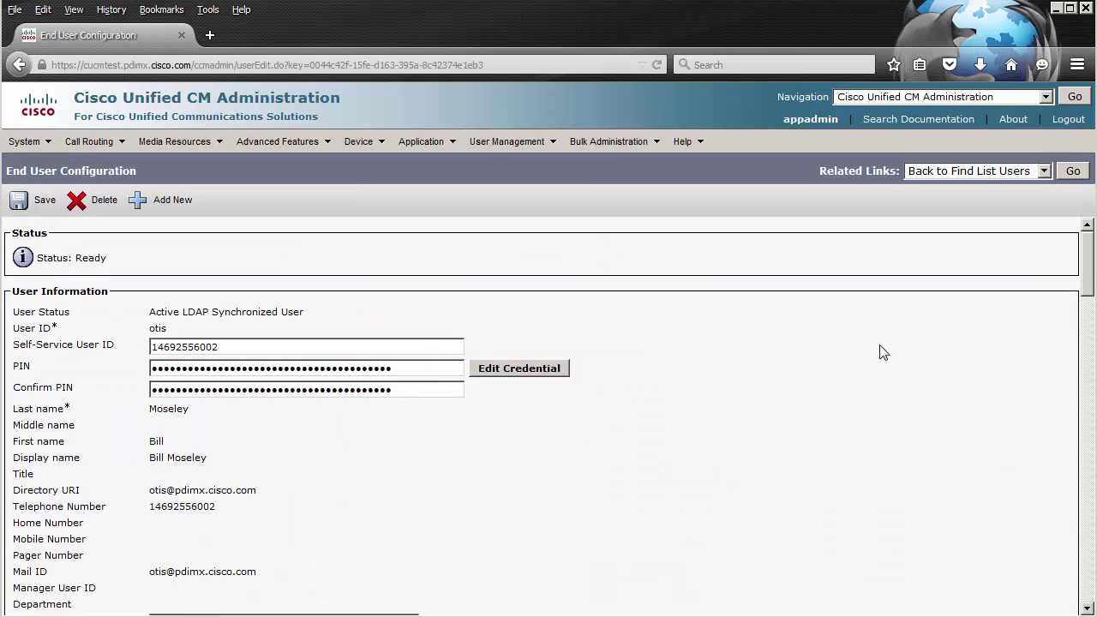
{"action": "left_click_drag", "start_coordinate": [1089, 267], "coordinate": [1088, 362]}
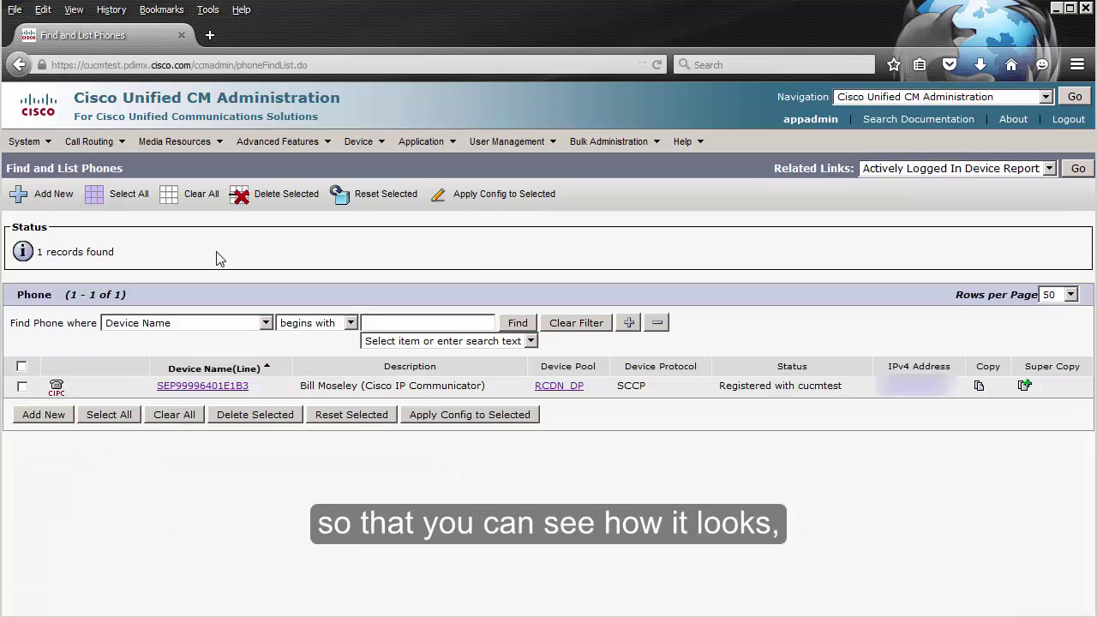
Review SEP99996401E1B3's Phone Configuration: owner test user, pool RCDN_DP, CSS PSTN-other-CSS.
{"action": "left_click", "coordinate": [224, 387]}
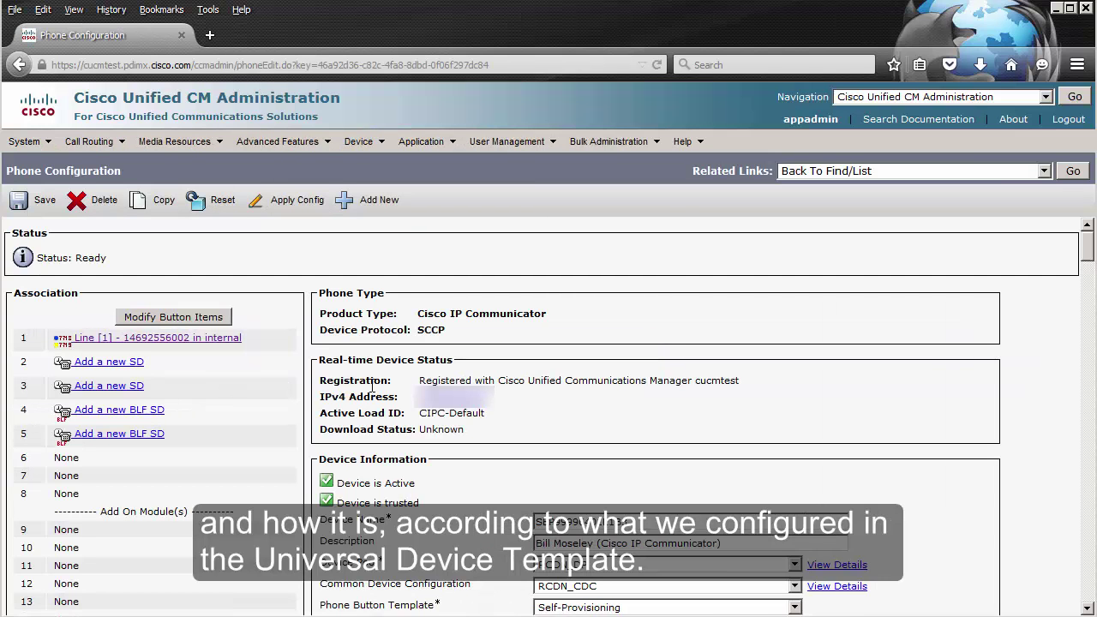
{"action": "scroll", "coordinate": [986, 362], "scroll_direction": "down", "scroll_amount": 6}
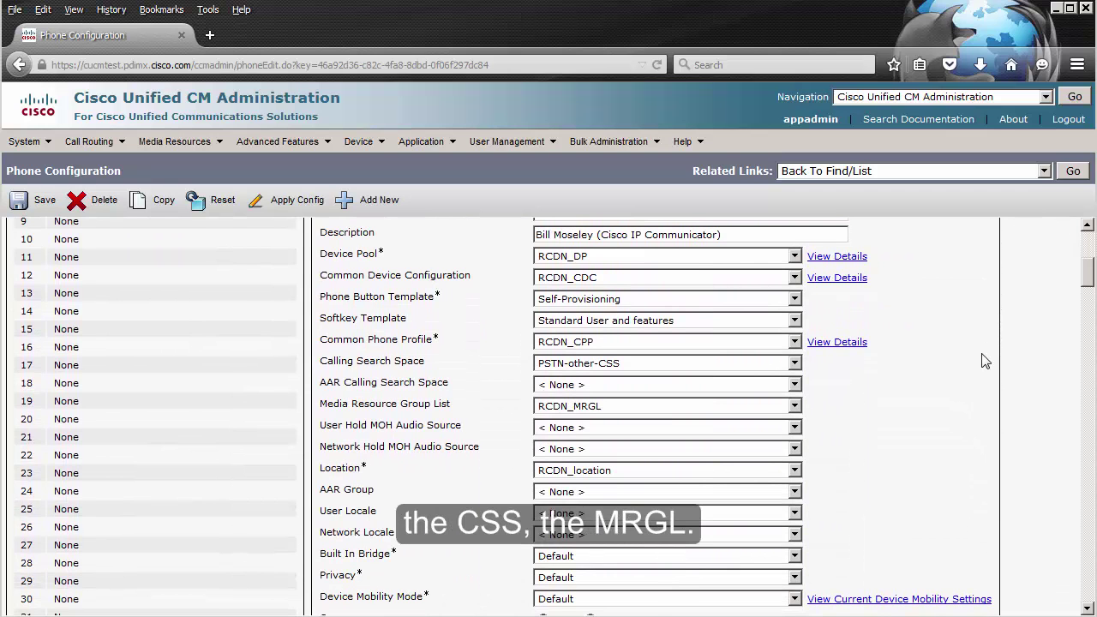
{"action": "scroll", "coordinate": [984, 361], "scroll_direction": "down", "scroll_amount": 6}
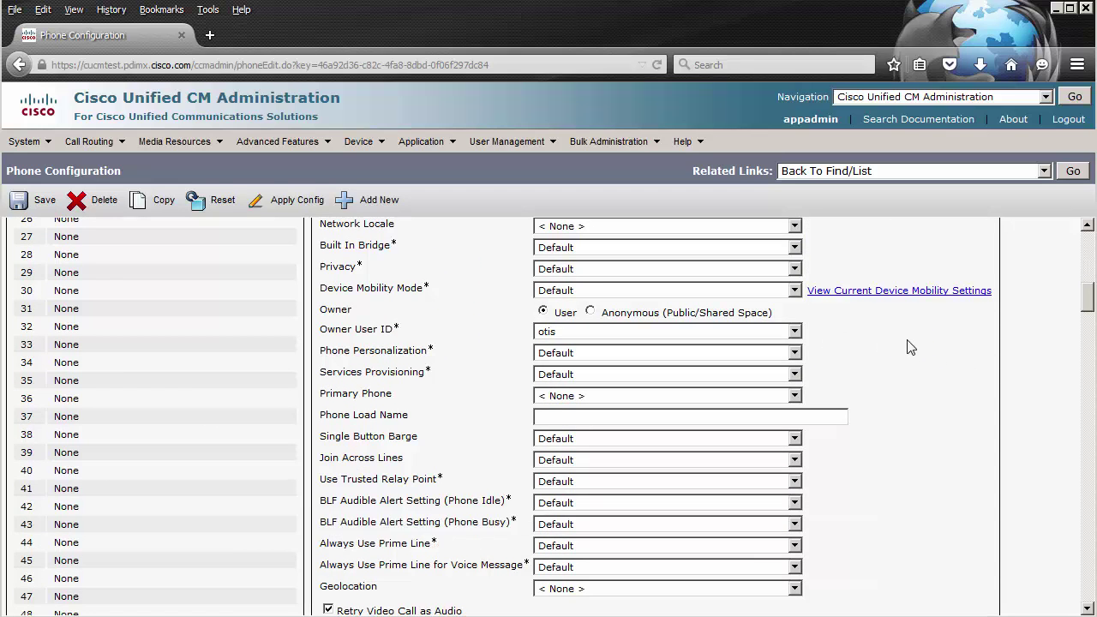
{"action": "scroll", "coordinate": [911, 347], "scroll_direction": "down", "scroll_amount": 13}
{"action": "scroll", "coordinate": [910, 347], "scroll_direction": "down", "scroll_amount": 9}
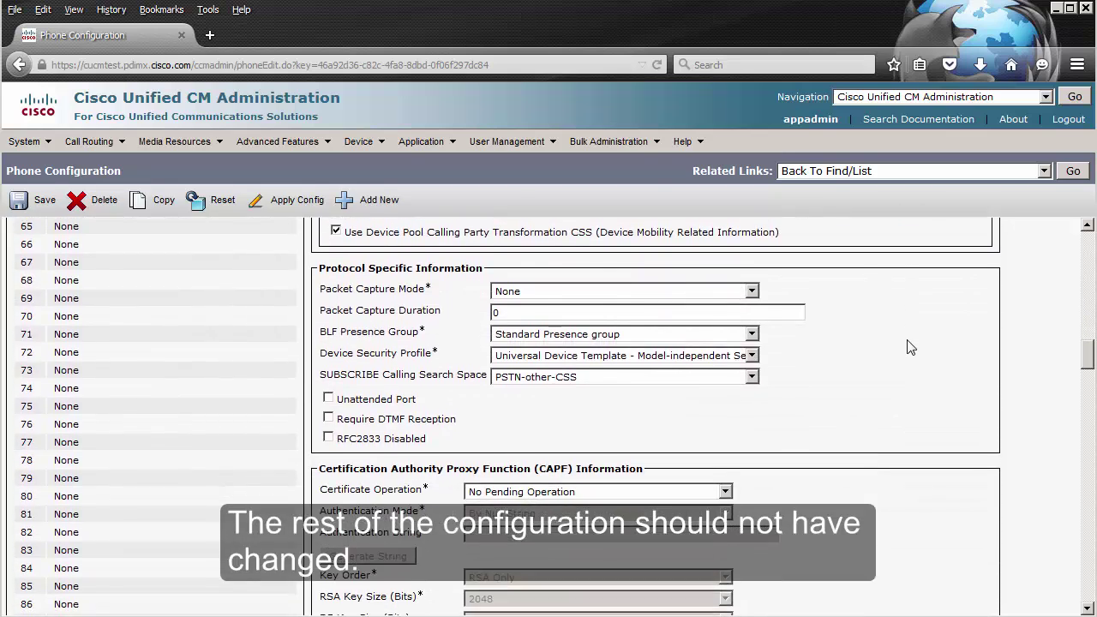
{"action": "scroll", "coordinate": [910, 347], "scroll_direction": "down", "scroll_amount": 10}
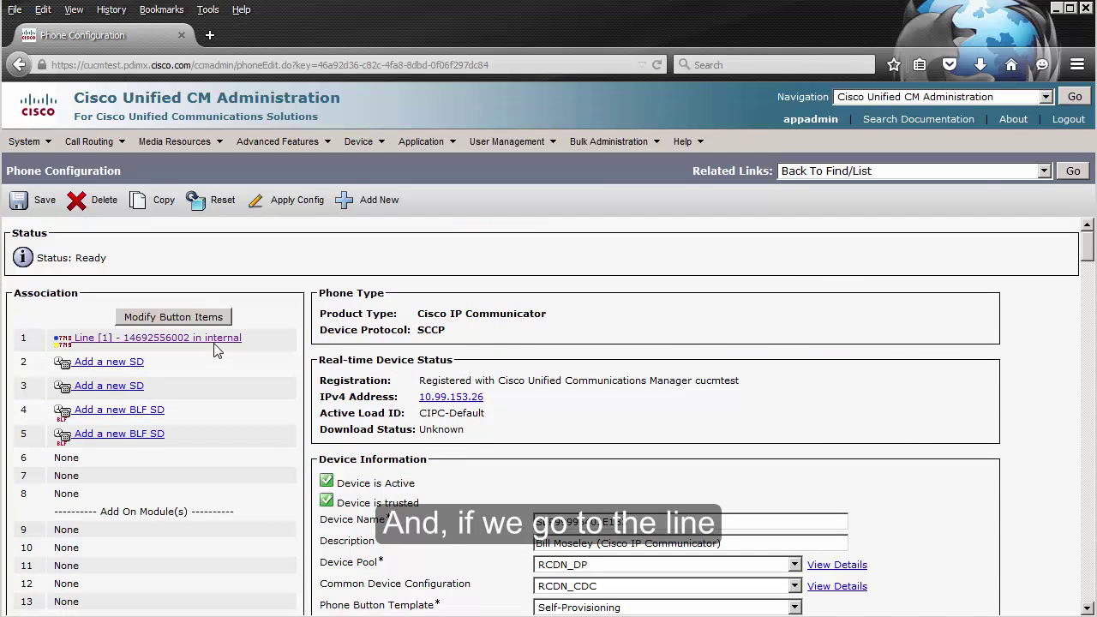
{"action": "left_click", "coordinate": [214, 343]}
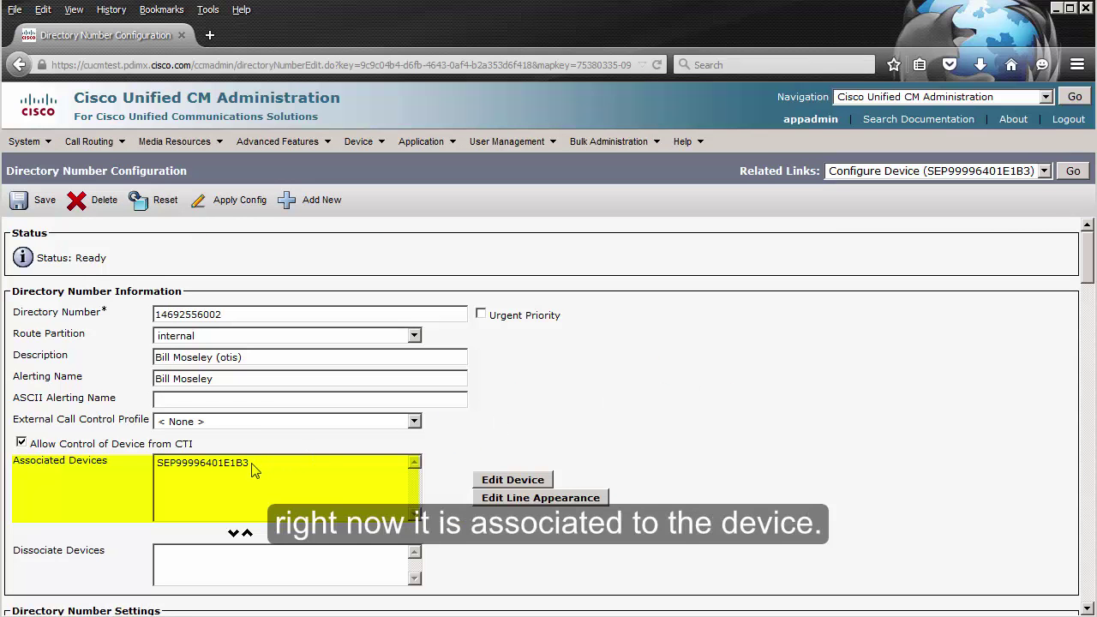
{"action": "scroll", "coordinate": [654, 403], "scroll_direction": "down", "scroll_amount": 10}
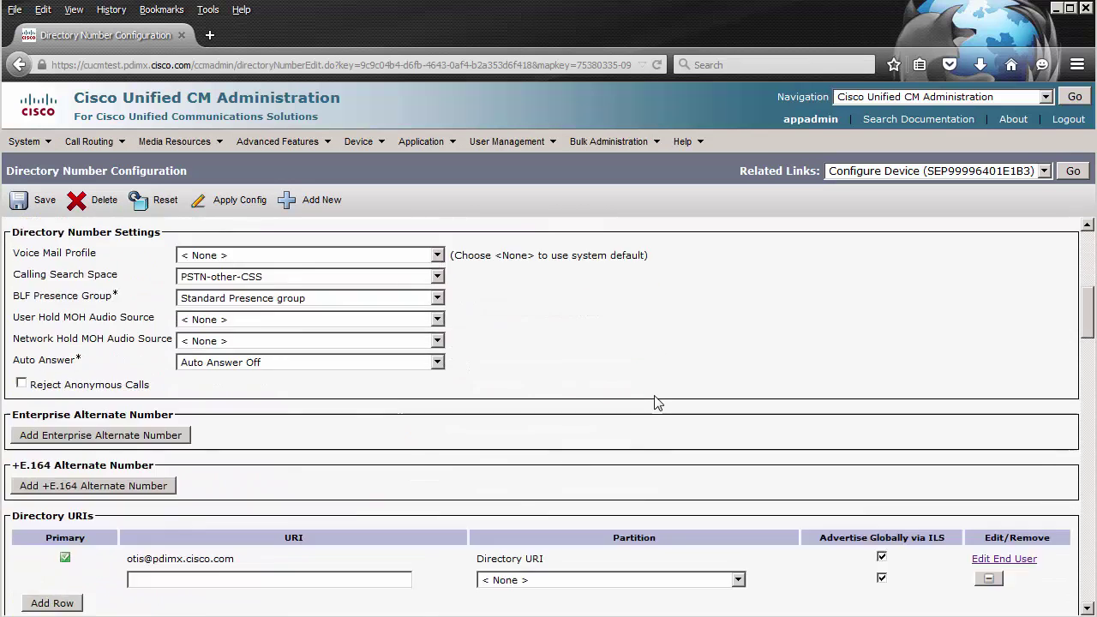
{"action": "scroll", "coordinate": [654, 402], "scroll_direction": "down", "scroll_amount": 15}
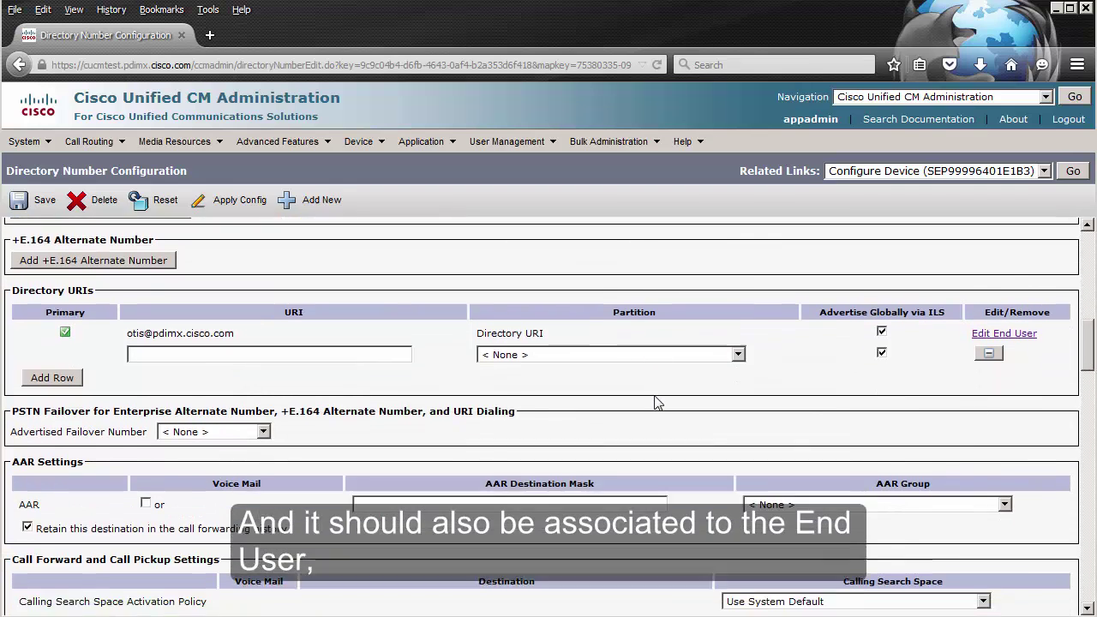
{"action": "scroll", "coordinate": [654, 402], "scroll_direction": "down", "scroll_amount": 15}
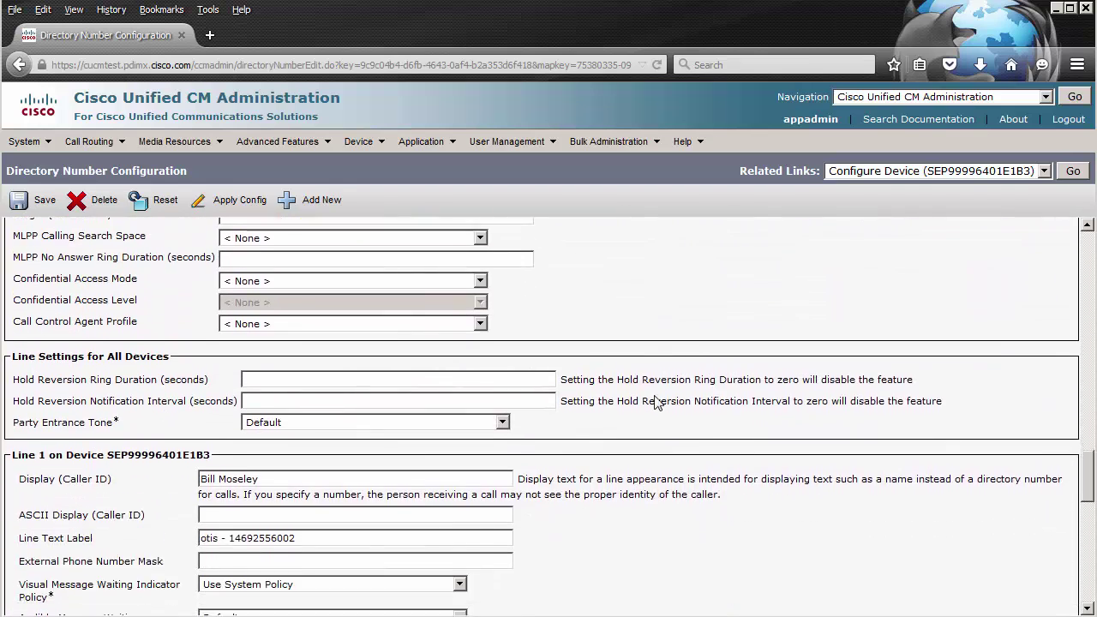